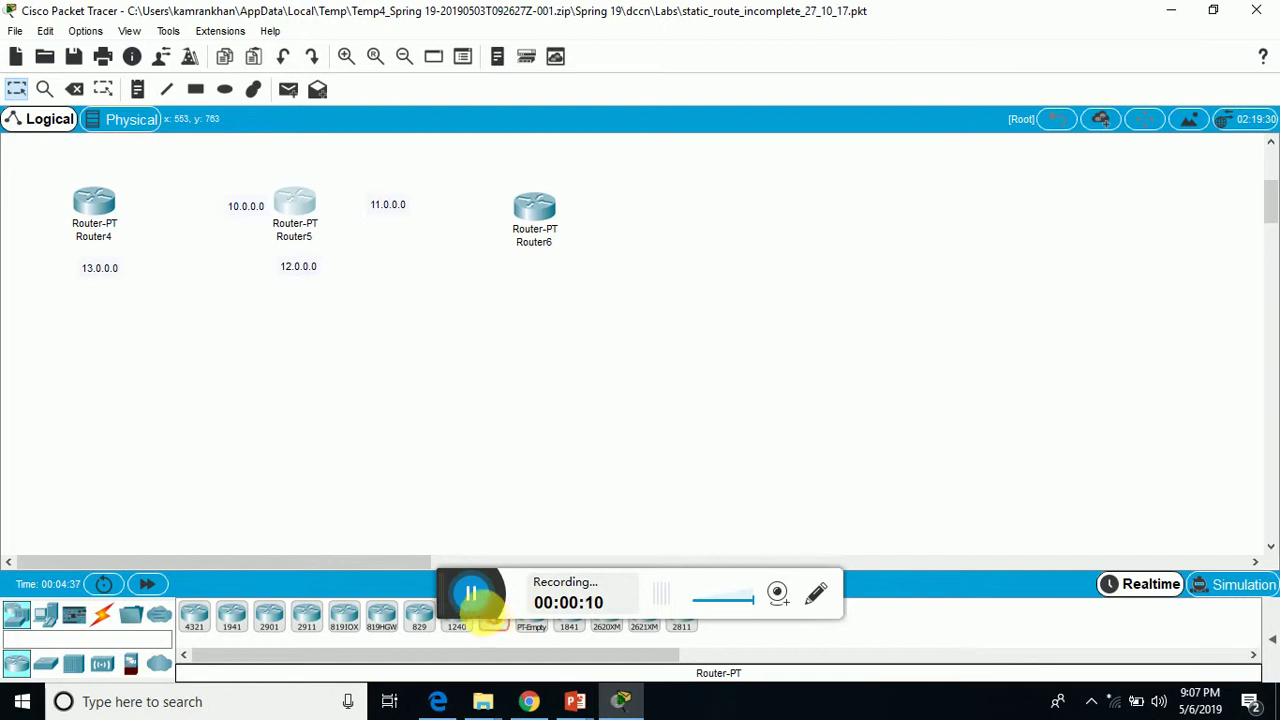
# - Place a PT router below Router5 and a PT switch below Router4
pyautogui.click(296, 340)
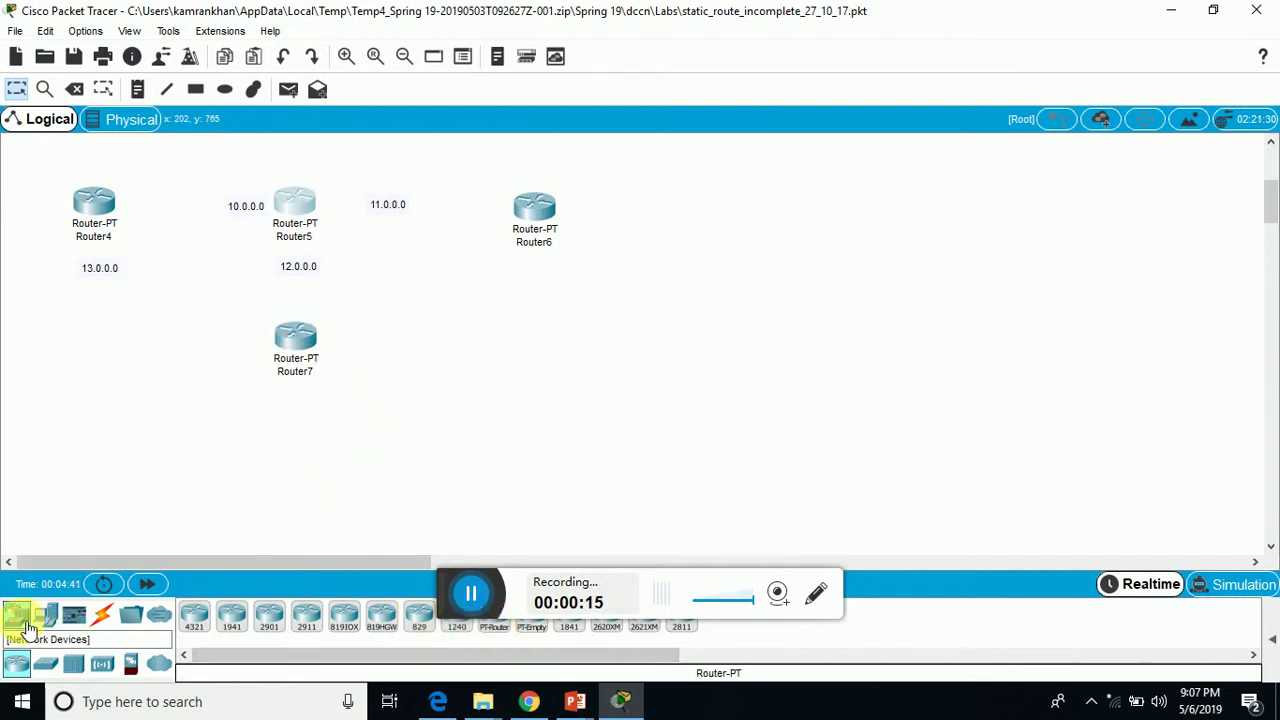
pyautogui.click(45, 664)
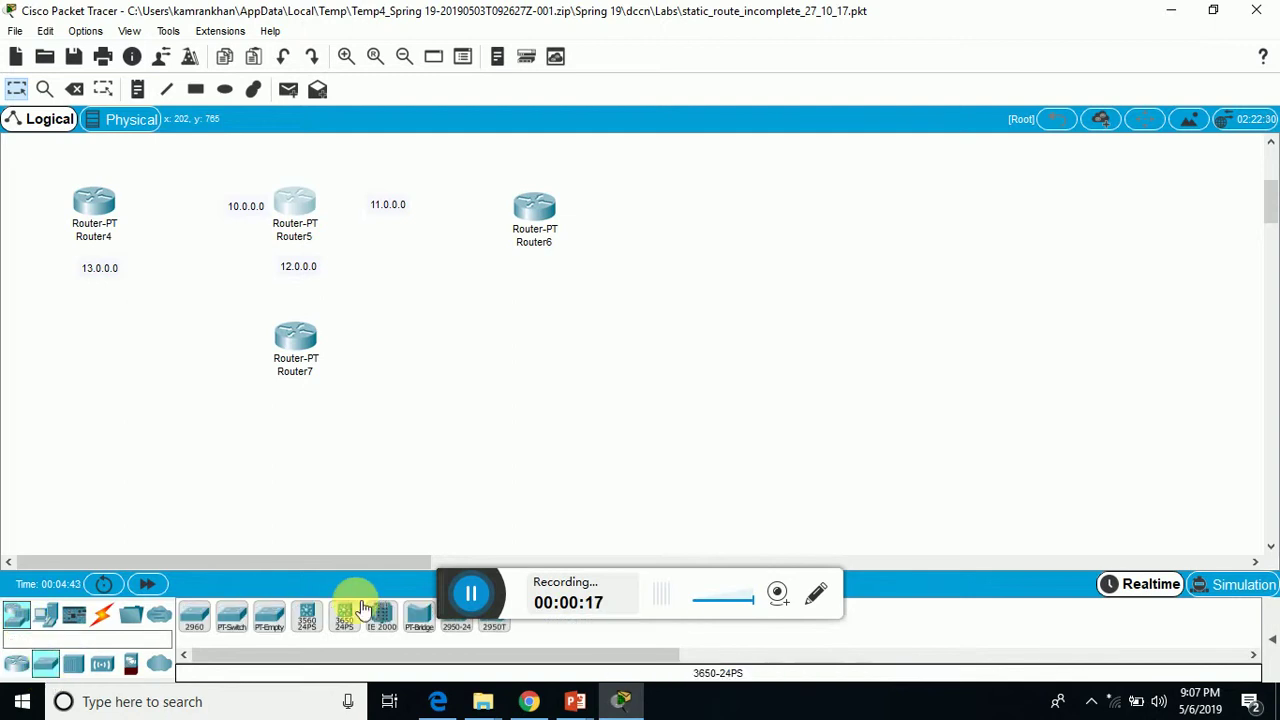
pyautogui.click(237, 612)
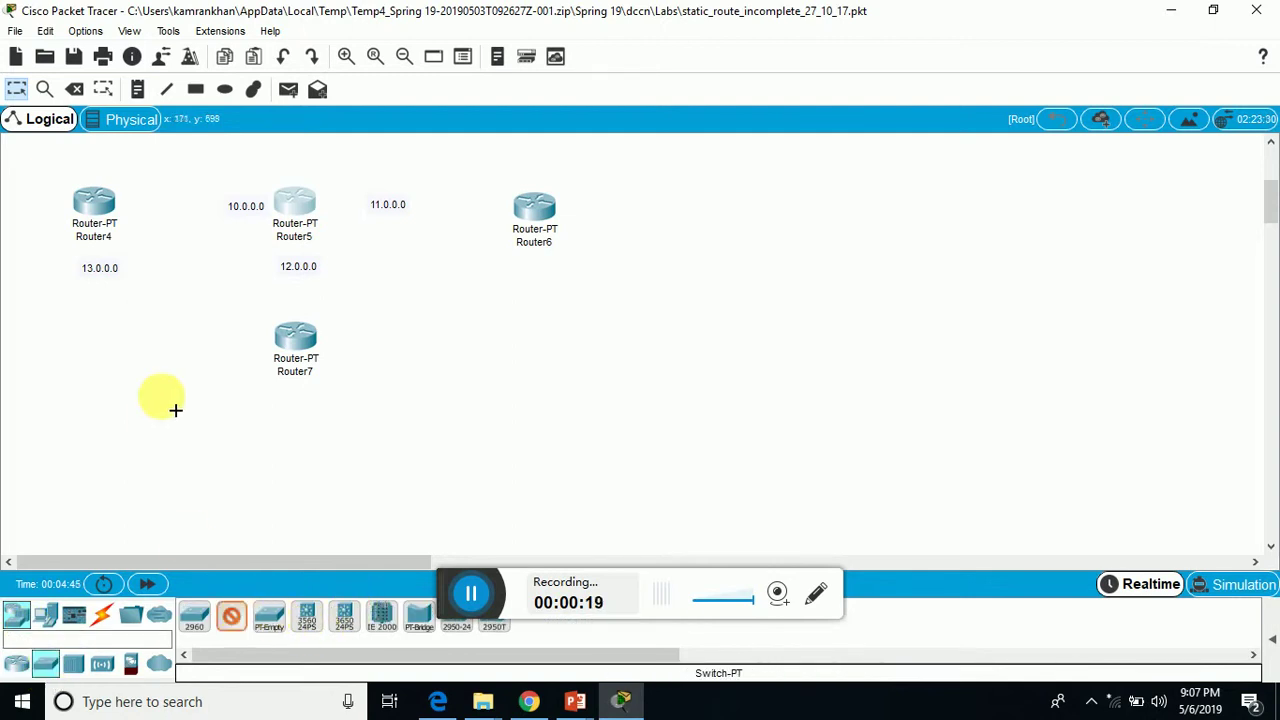
pyautogui.click(86, 320)
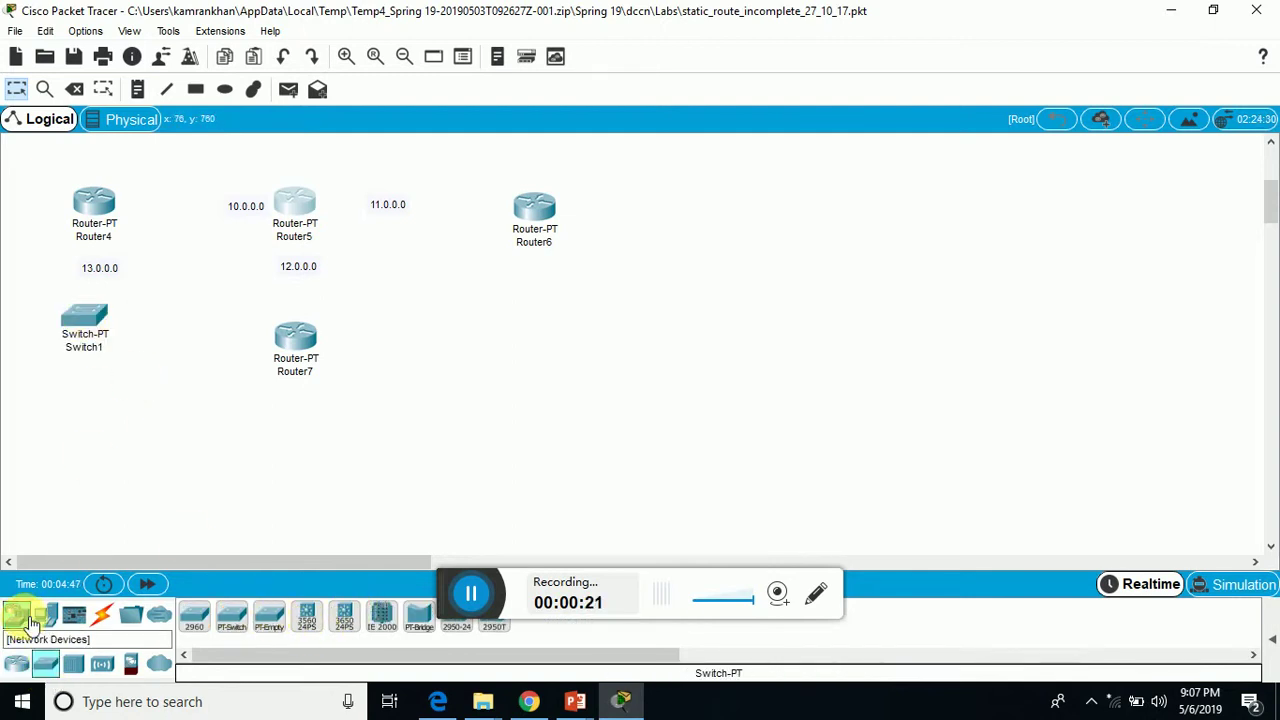
# - Place a PC in the workspace below Switch1
pyautogui.click(16, 614)
pyautogui.click(46, 614)
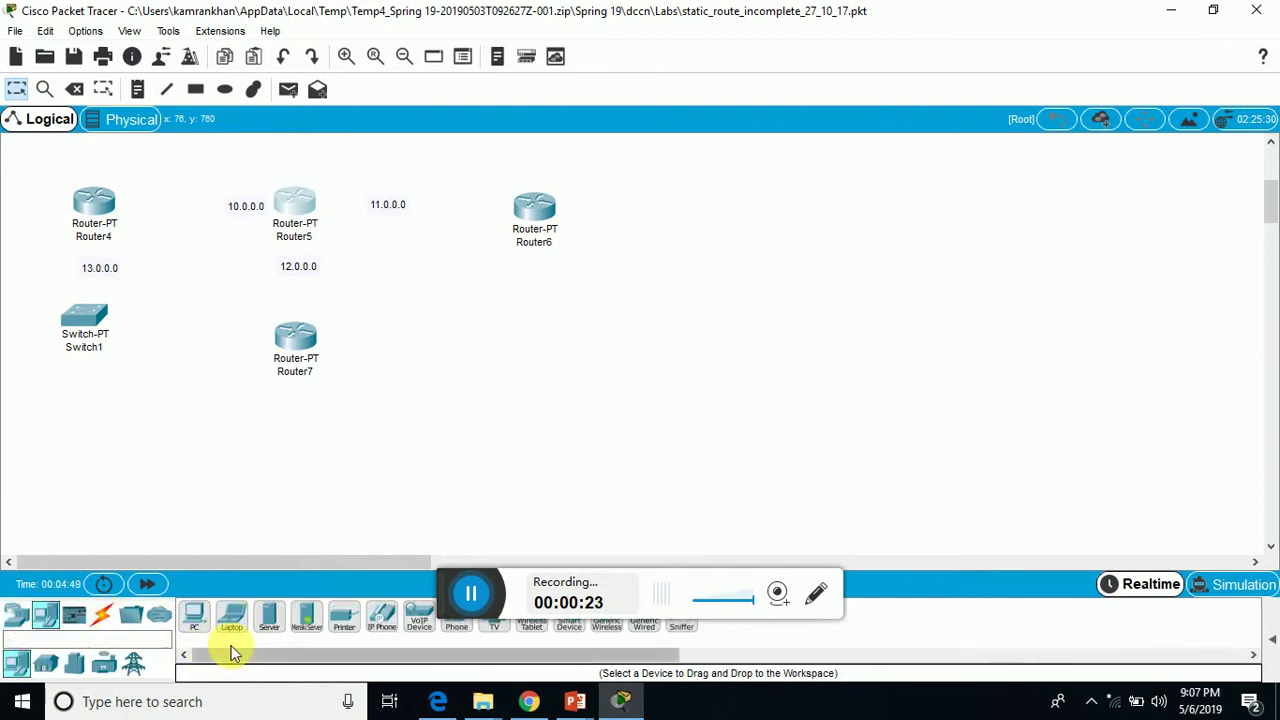
pyautogui.click(194, 616)
pyautogui.click(77, 443)
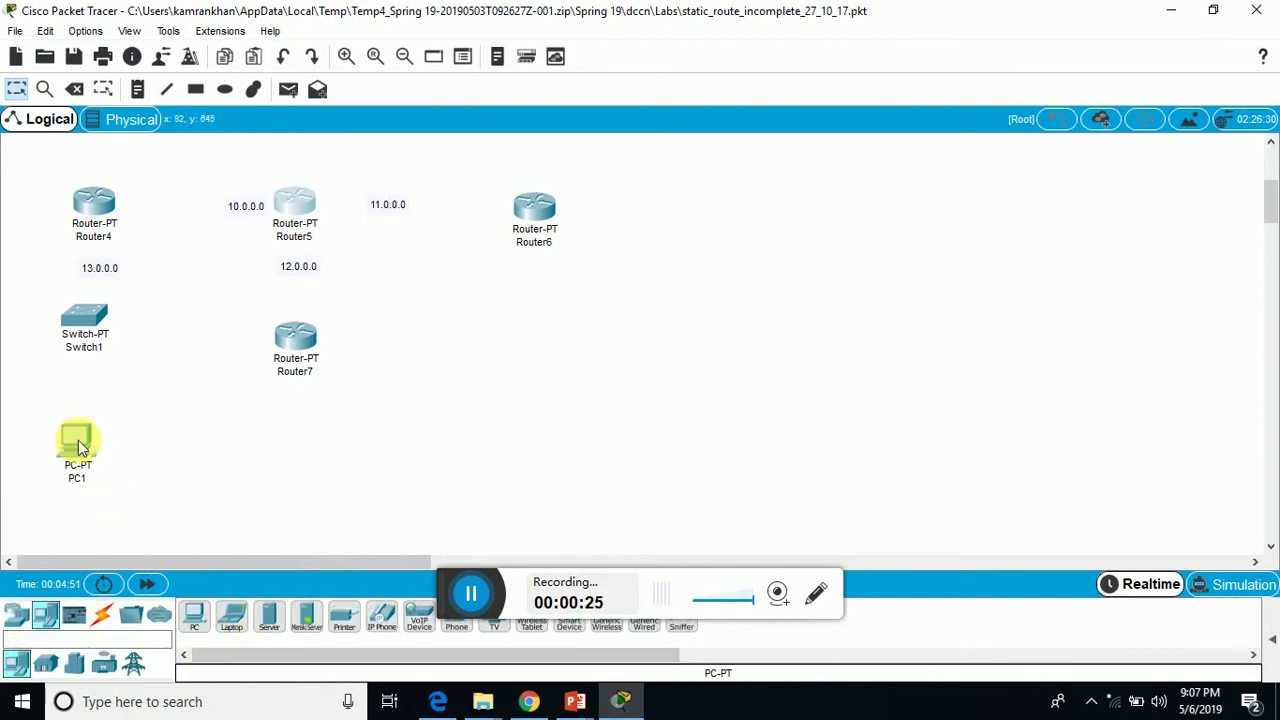
# - Connect Router4 FastEthernet0/0 to Router5 FastEthernet0/0 with a copper cross-over cable
pyautogui.click(104, 616)
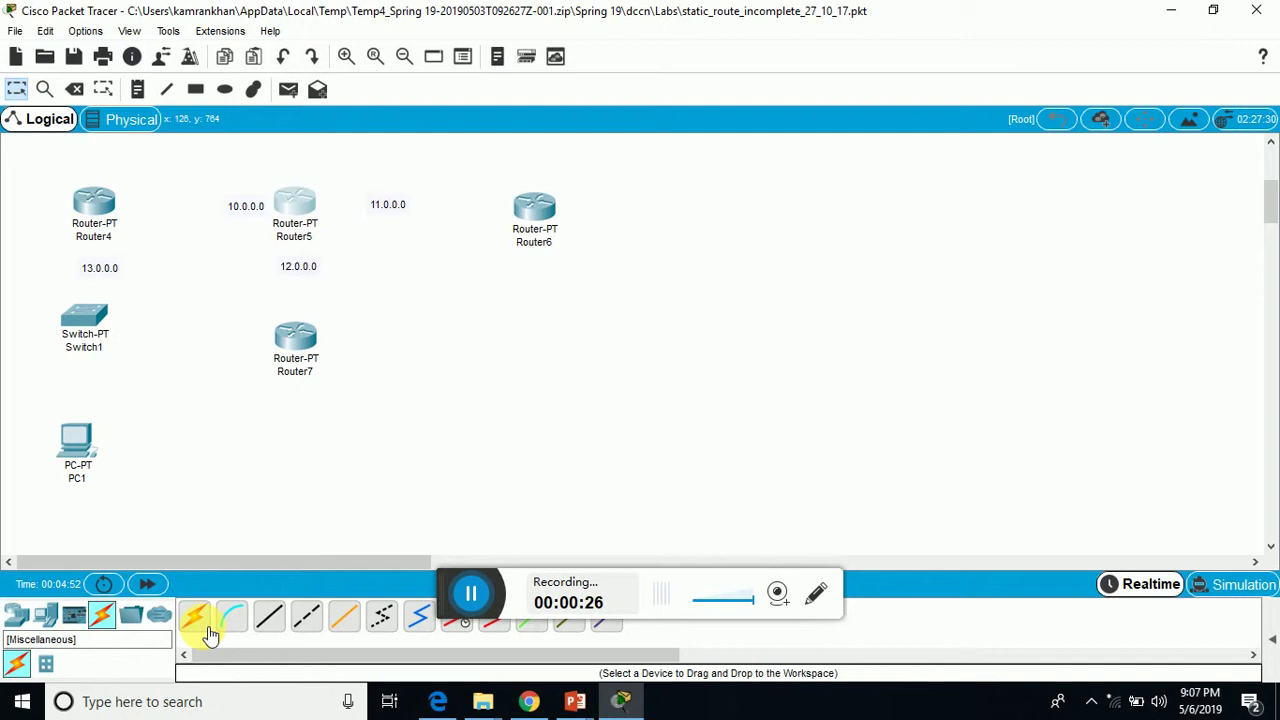
pyautogui.click(320, 622)
pyautogui.click(97, 205)
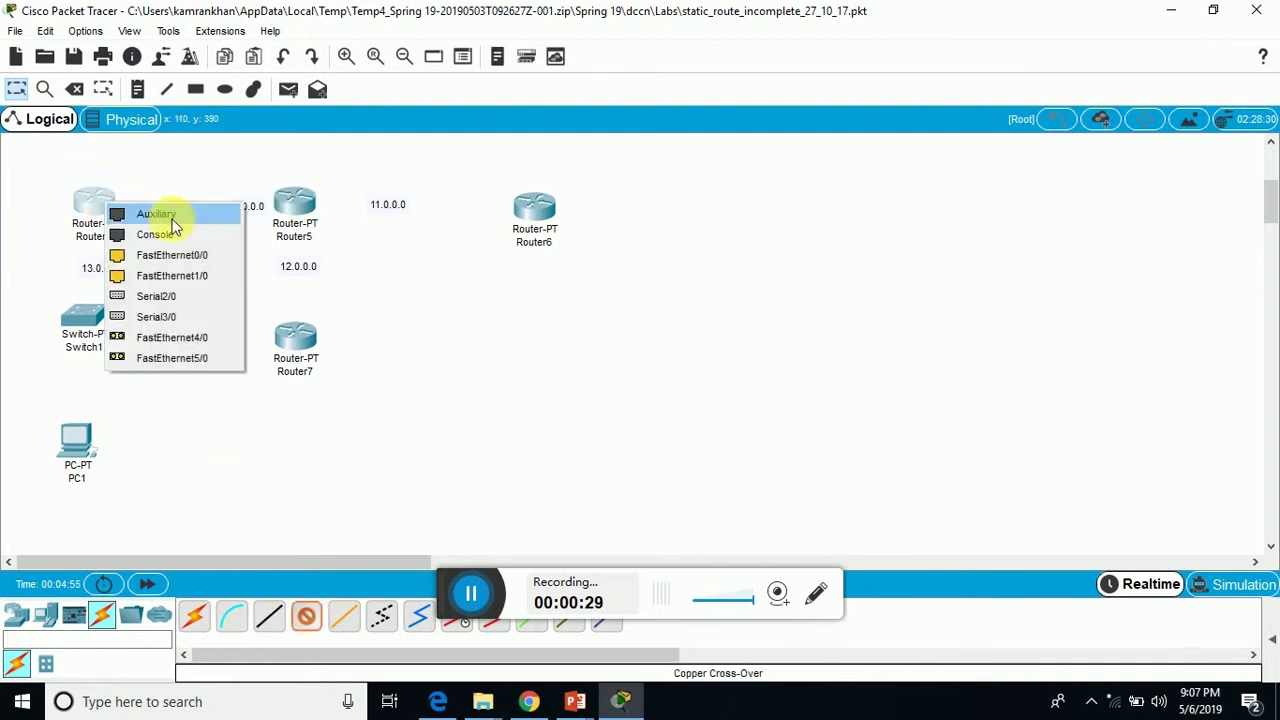
pyautogui.click(170, 256)
pyautogui.click(296, 204)
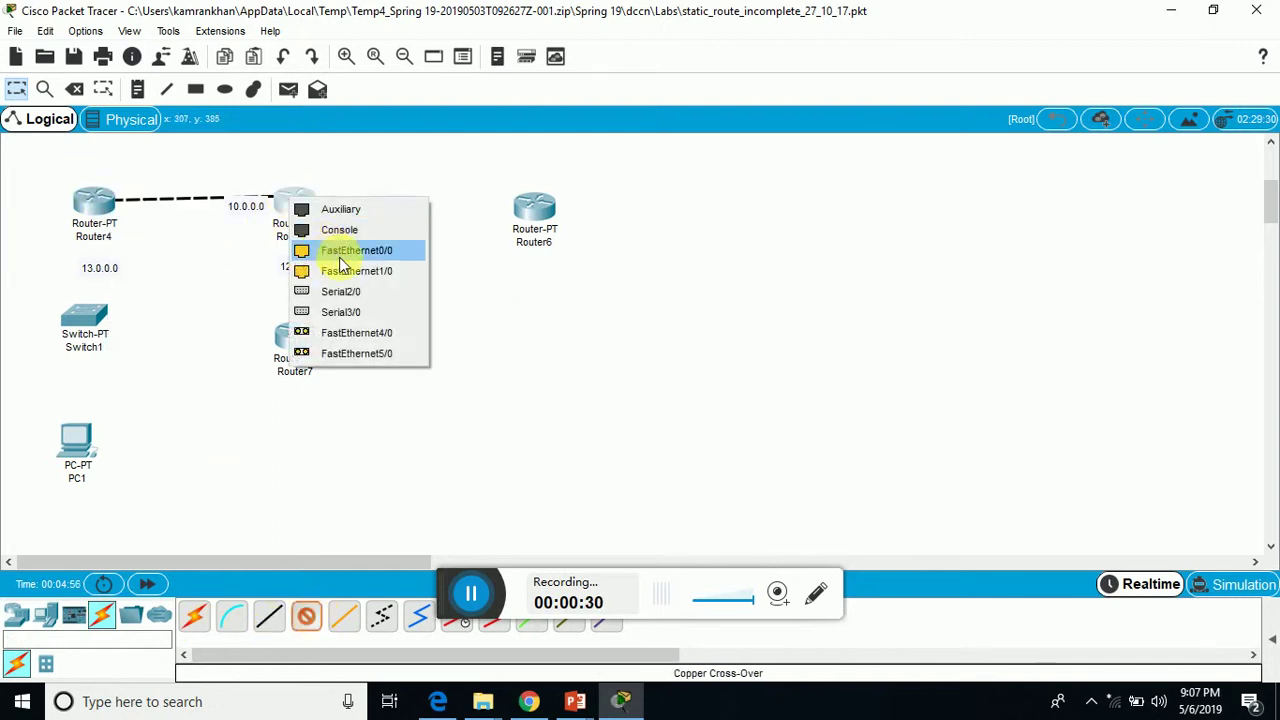
pyautogui.click(339, 257)
# - Connect Router5 FastEthernet1/0 to Router6 FastEthernet0/0 with a copper cross-over cable
pyautogui.click(306, 616)
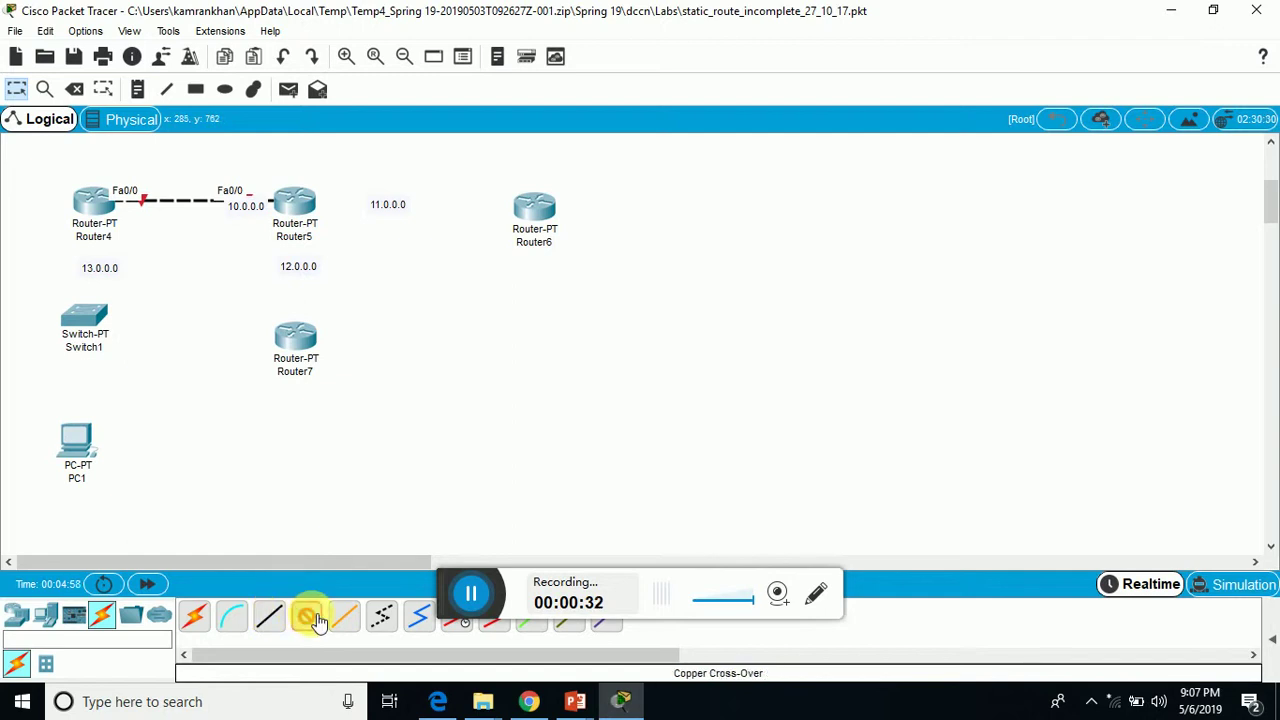
pyautogui.click(295, 205)
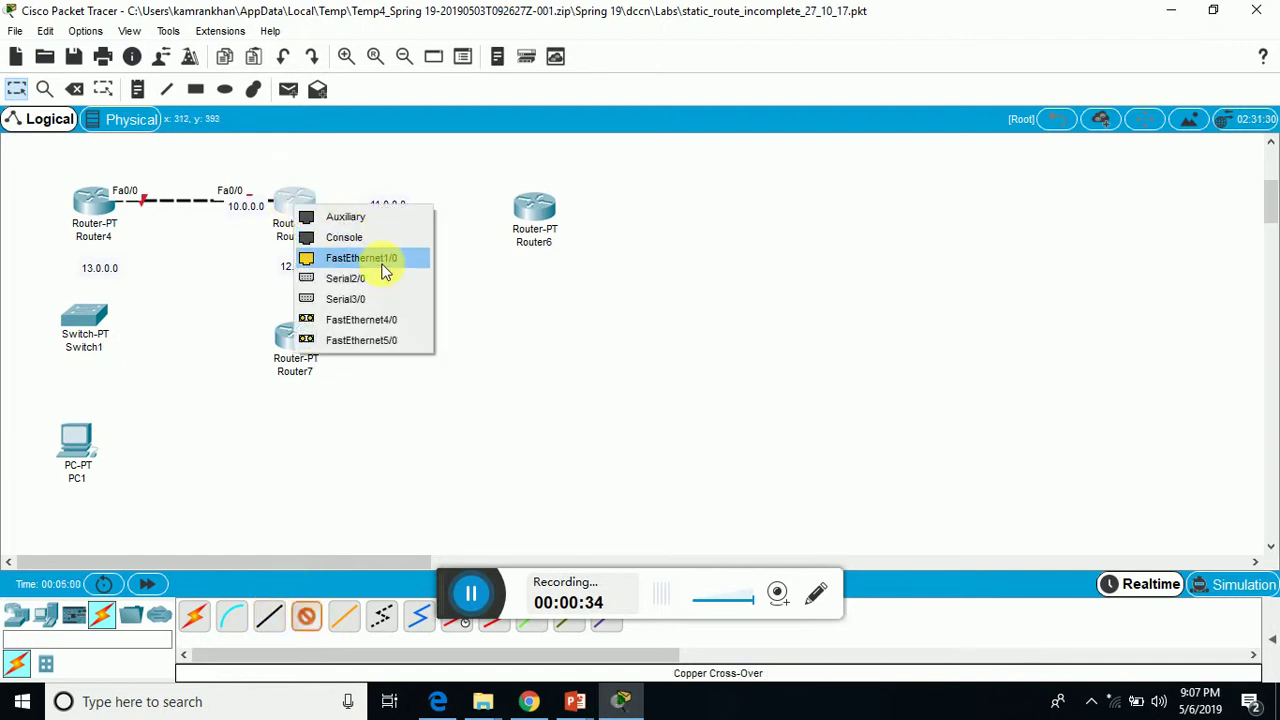
pyautogui.click(381, 264)
pyautogui.click(534, 207)
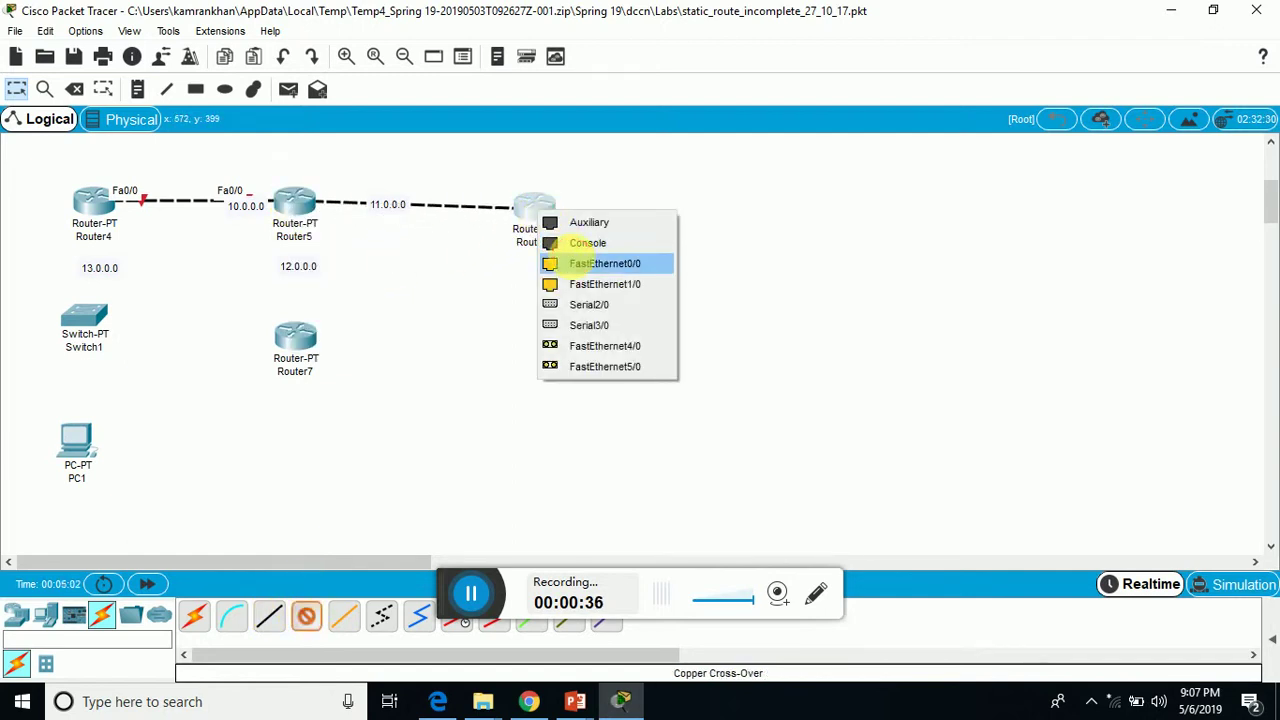
pyautogui.click(595, 263)
# - With Router5 powered off, install a PT-ROUTER-NM-1CFE module in the empty slot beside the fiber modules, and switch its power back on
pyautogui.click(294, 200)
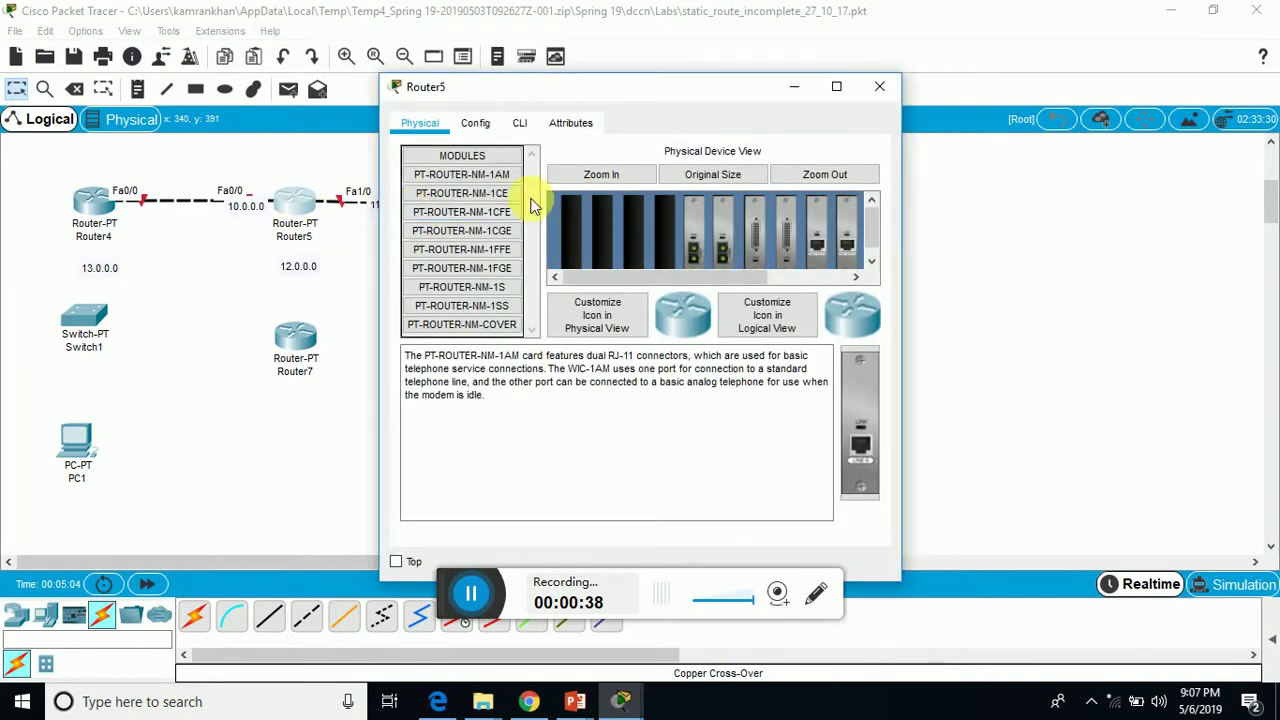
pyautogui.moveTo(596, 276); pyautogui.dragTo(683, 262)
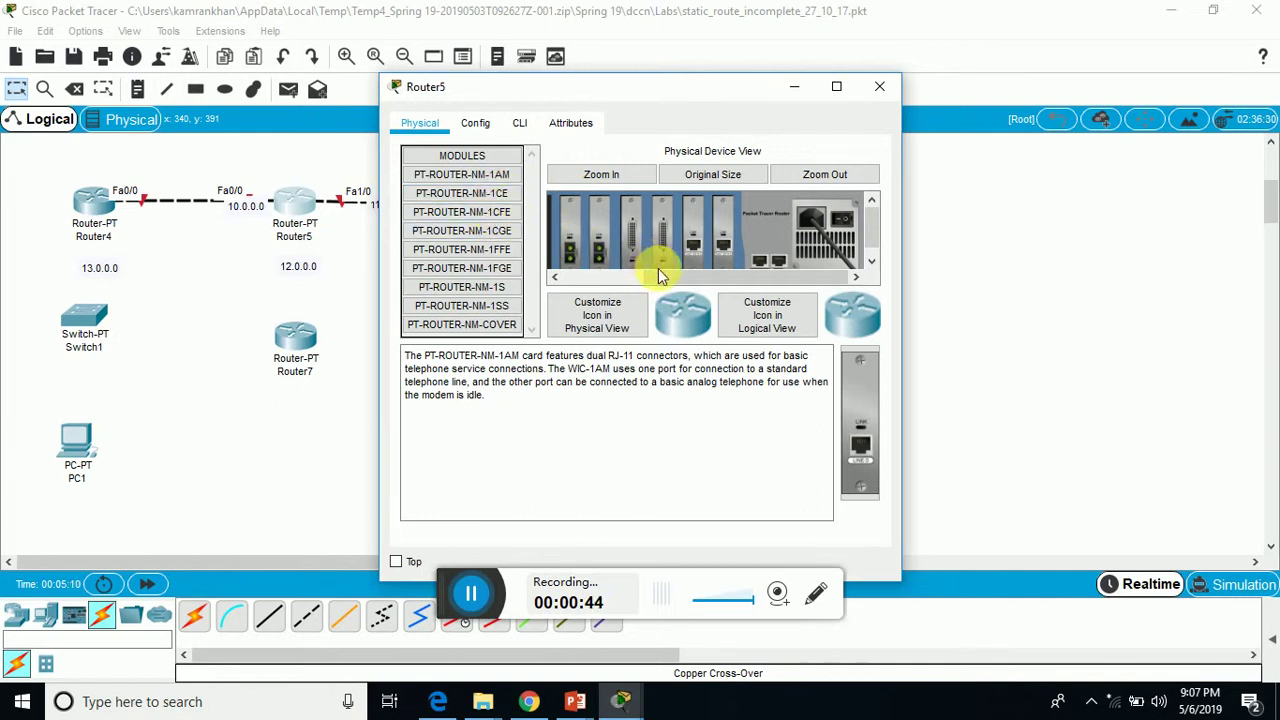
pyautogui.moveTo(655, 273); pyautogui.dragTo(642, 273)
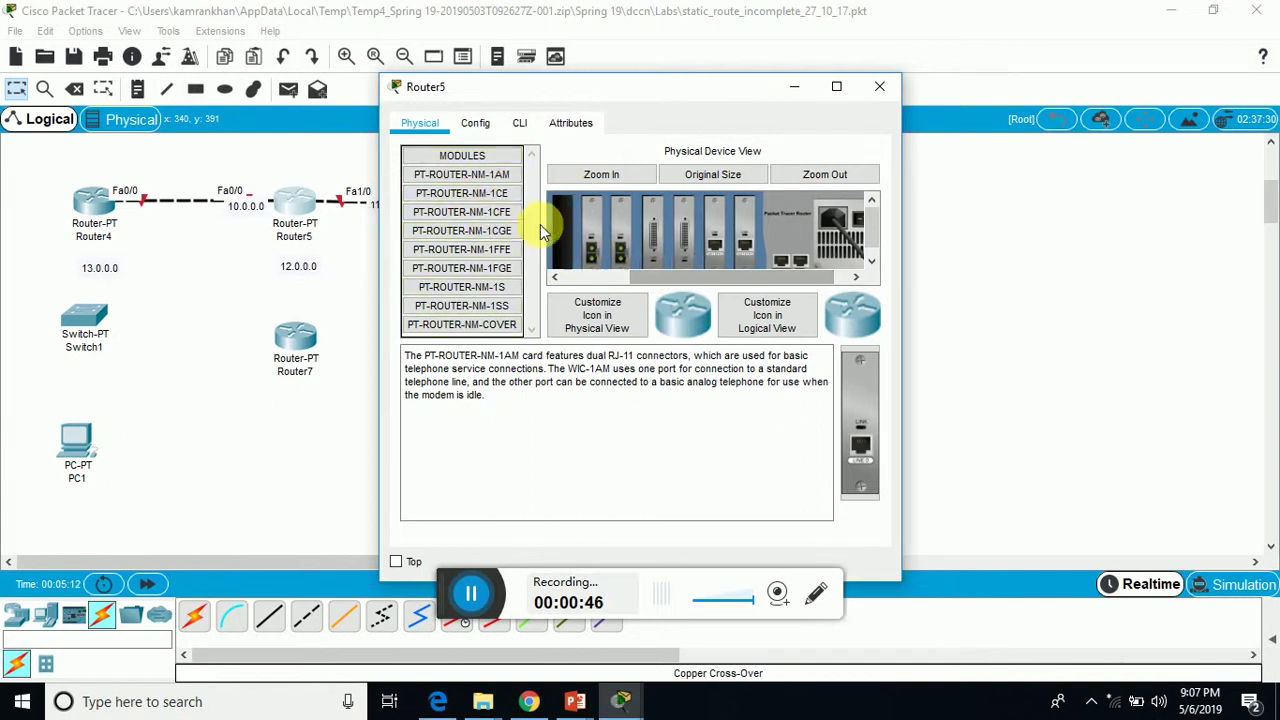
pyautogui.moveTo(495, 212); pyautogui.dragTo(562, 228)
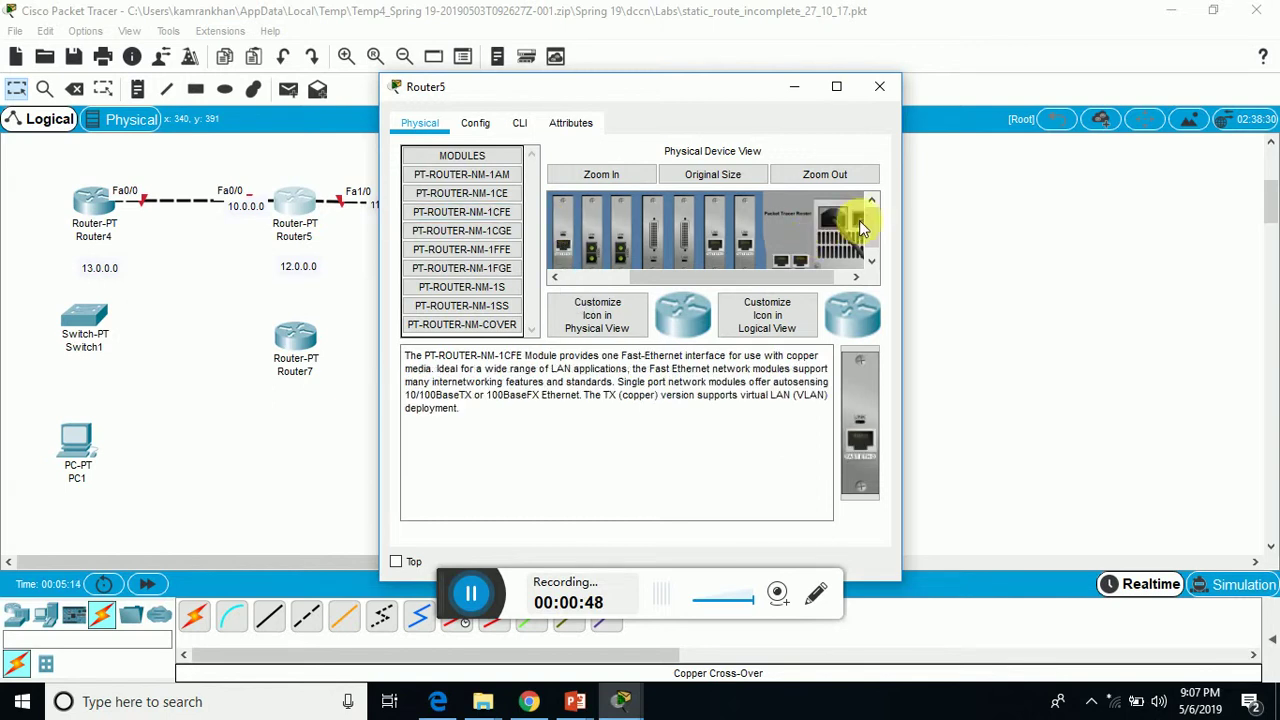
pyautogui.click(862, 226)
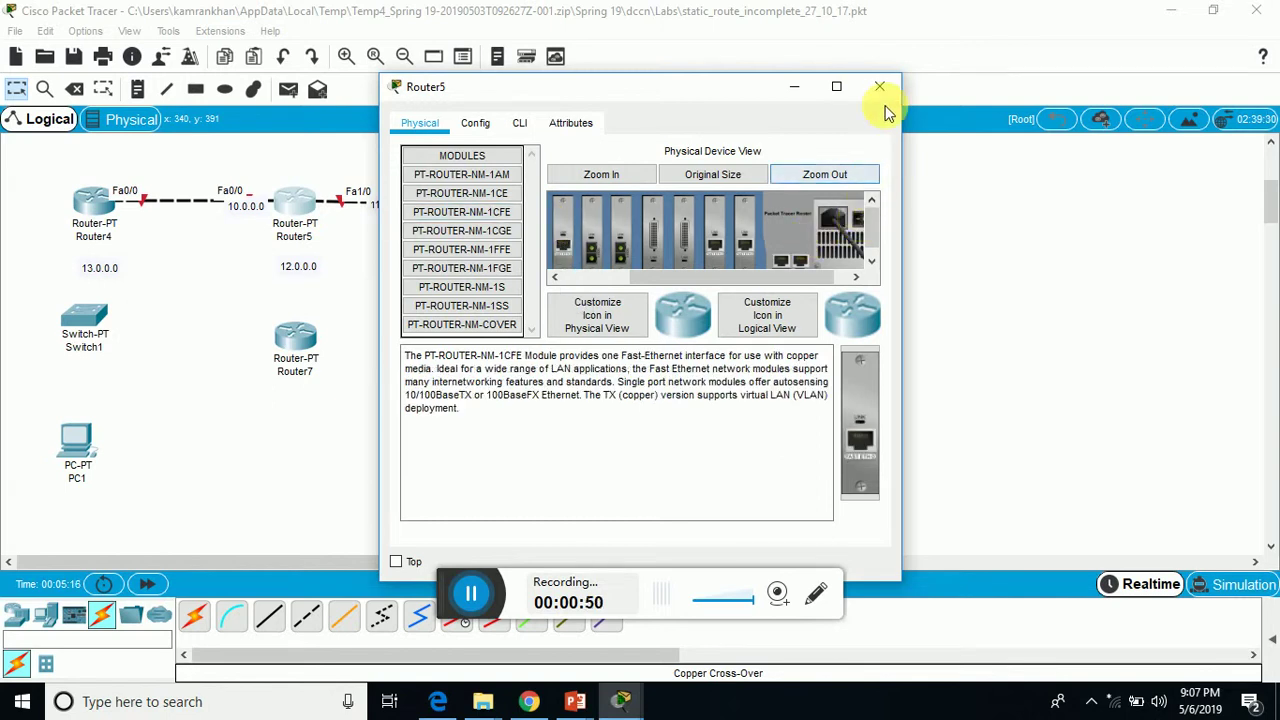
pyautogui.moveTo(788, 276); pyautogui.dragTo(808, 272)
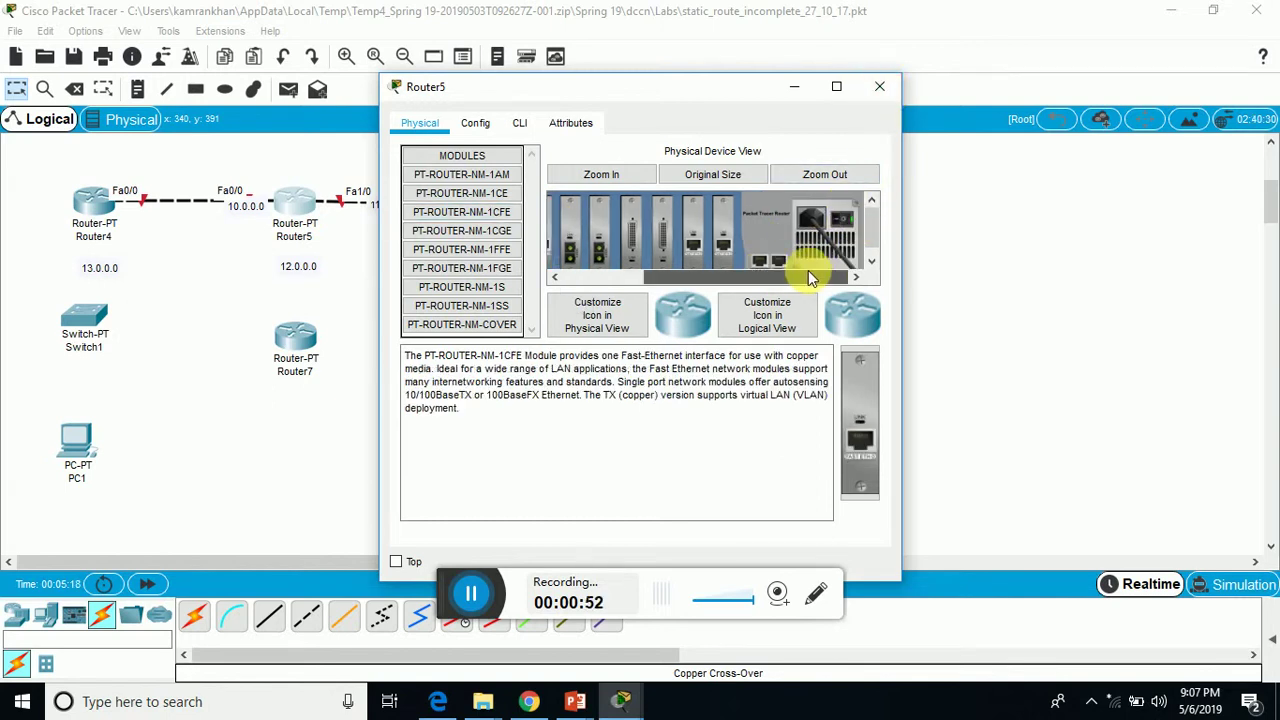
pyautogui.click(880, 87)
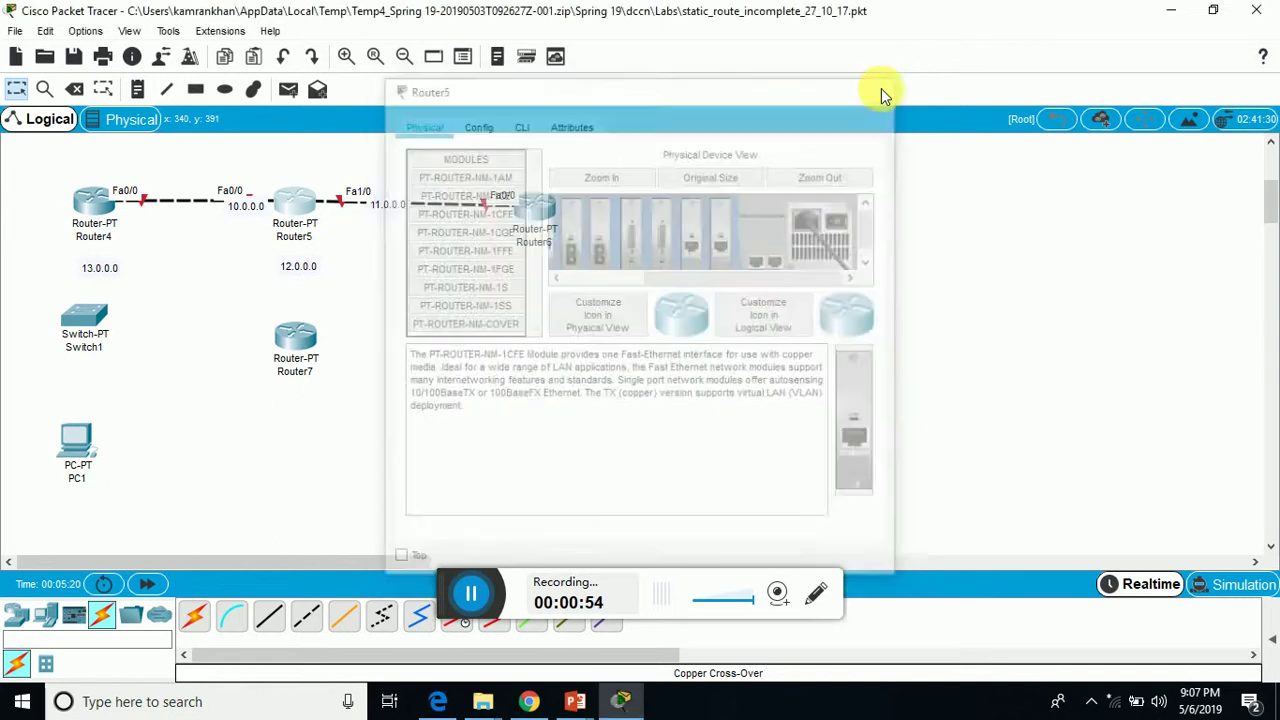
# - Connect Router5 FastEthernet6/0 to Router7 FastEthernet0/0 with a copper cross-over cable
pyautogui.click(316, 624)
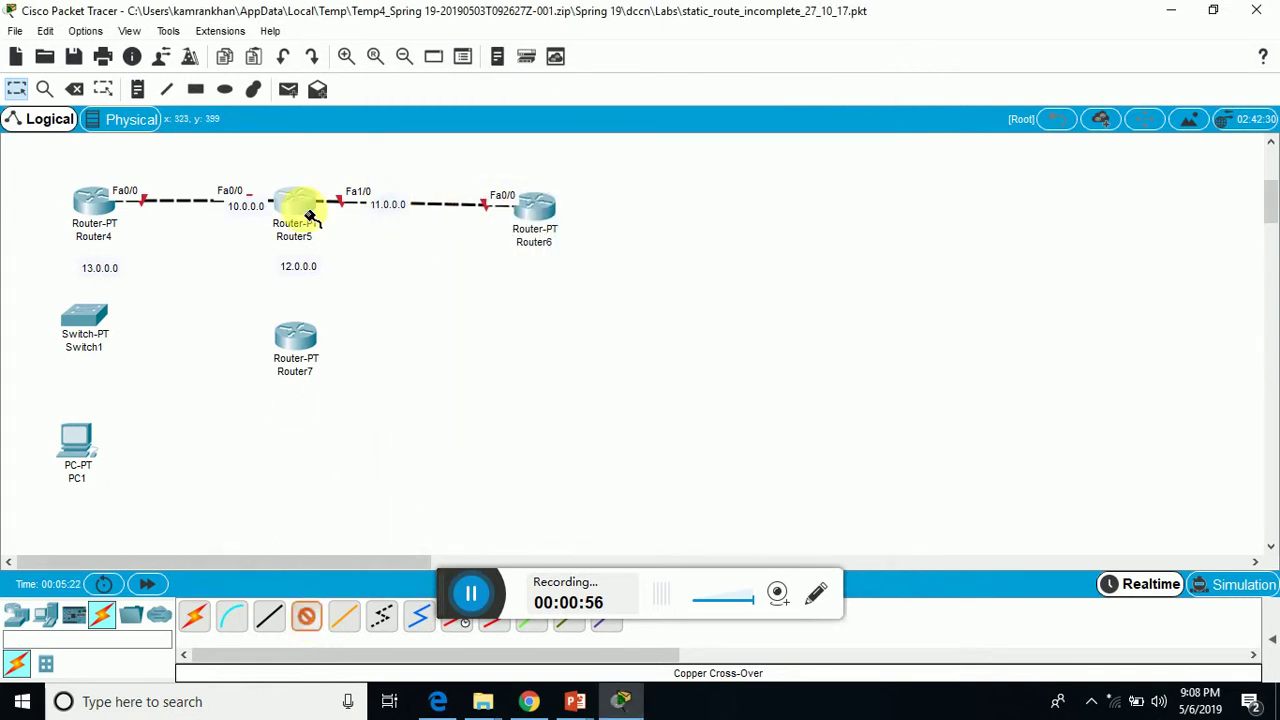
pyautogui.click(297, 205)
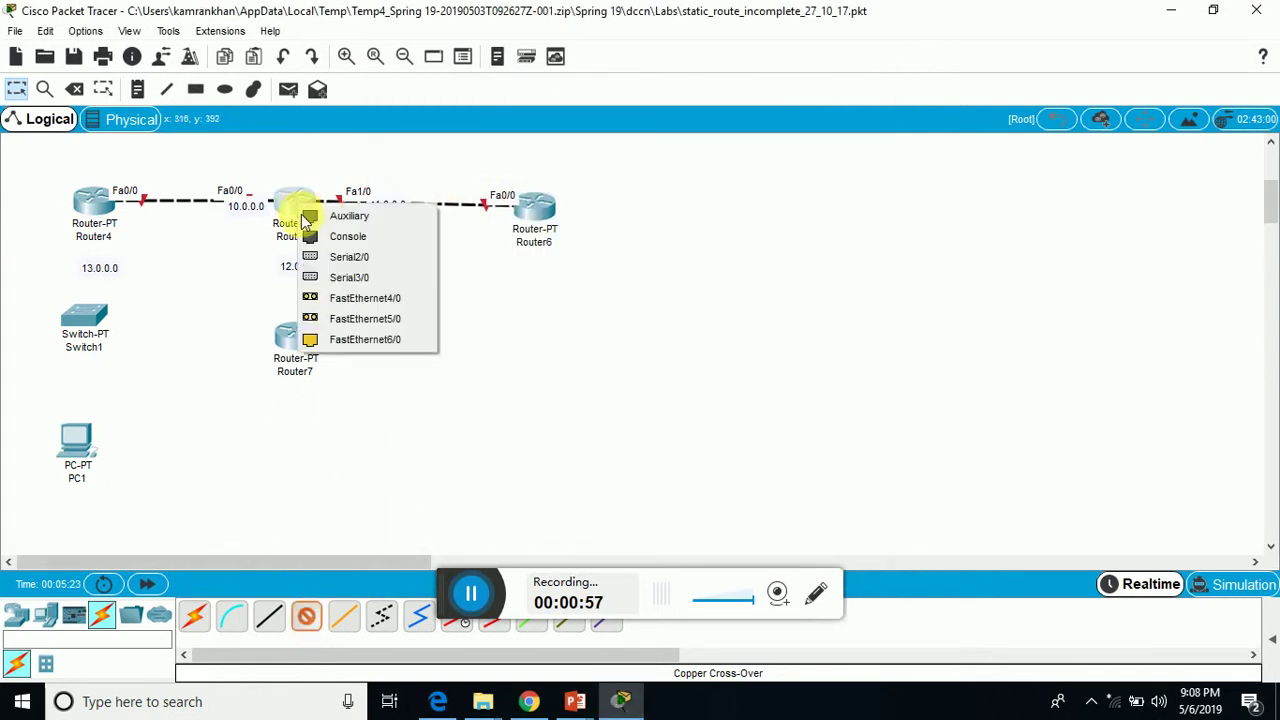
pyautogui.click(343, 339)
pyautogui.click(293, 335)
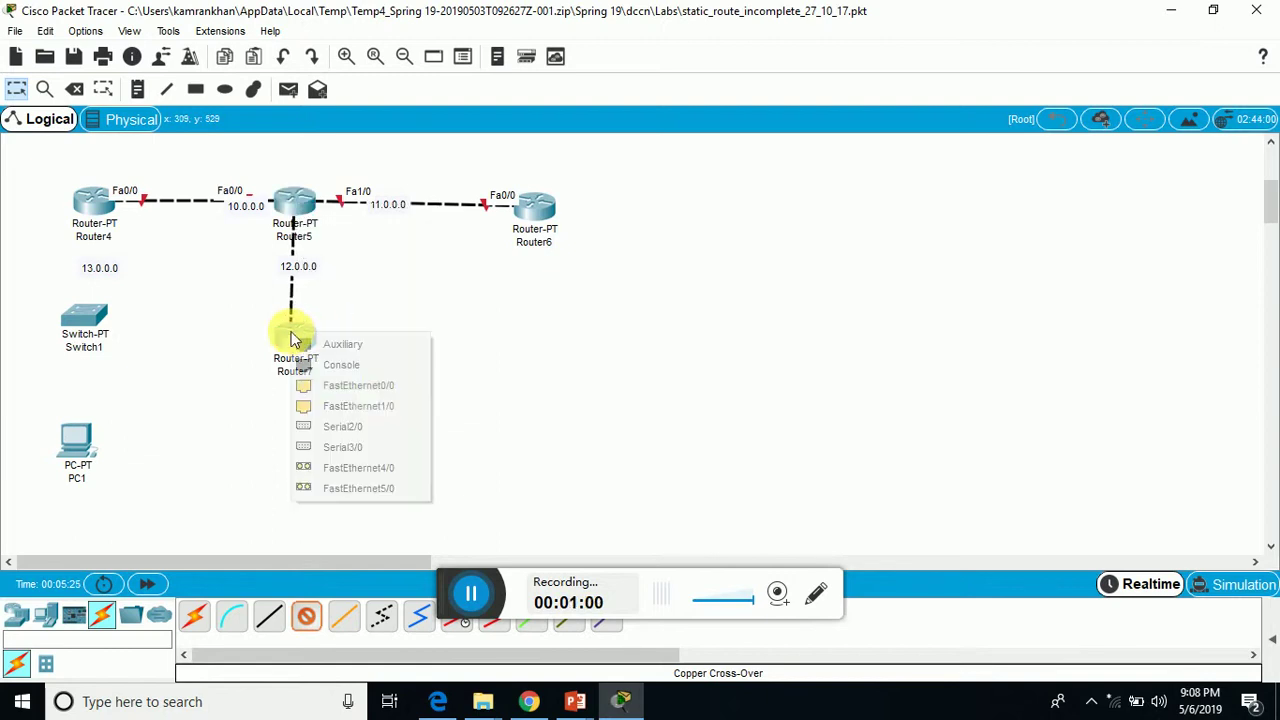
pyautogui.click(380, 385)
# - Connect Router4 FastEthernet1/0 to Switch1 FastEthernet0/1 with a copper straight-through cable
pyautogui.click(268, 620)
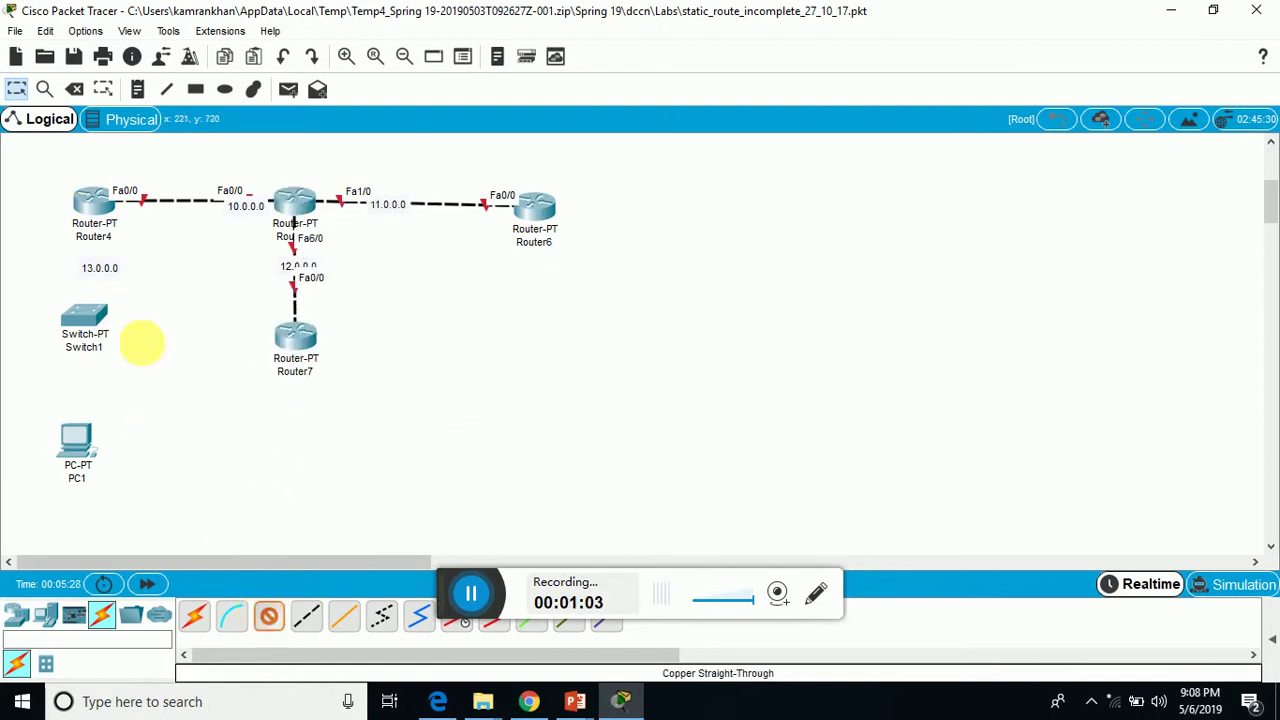
pyautogui.click(86, 203)
pyautogui.click(134, 255)
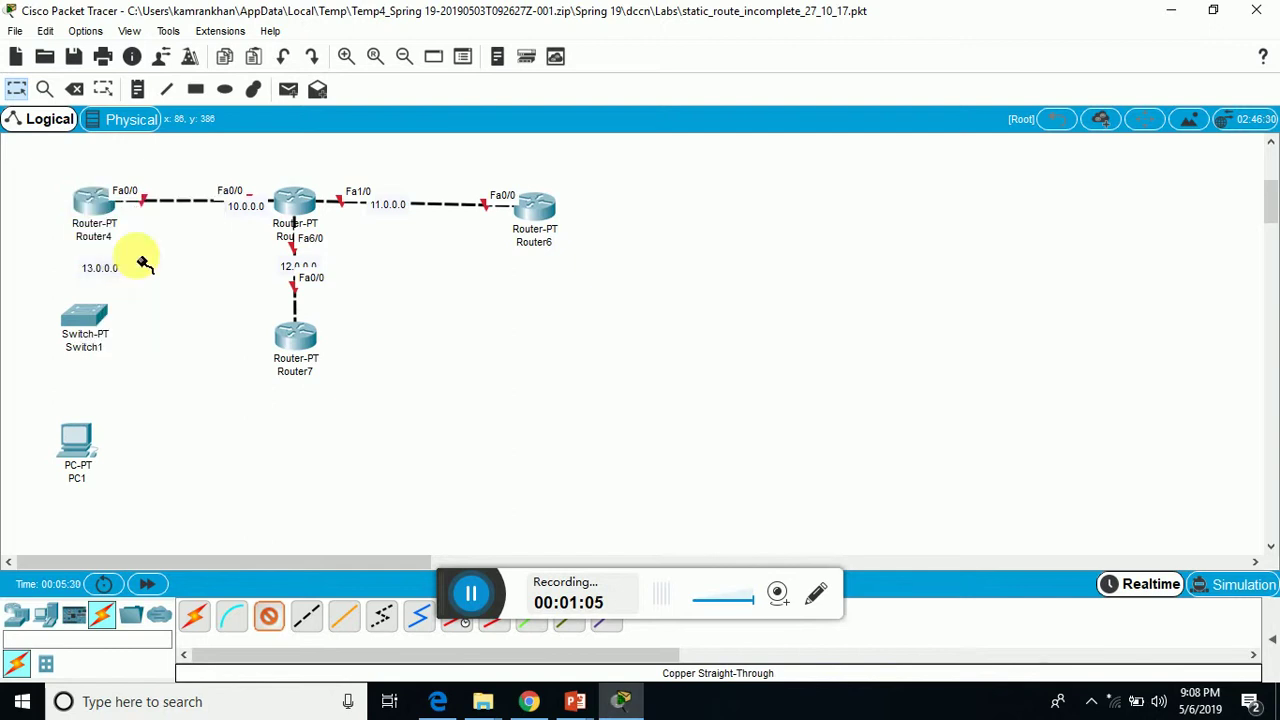
pyautogui.click(88, 324)
pyautogui.click(156, 360)
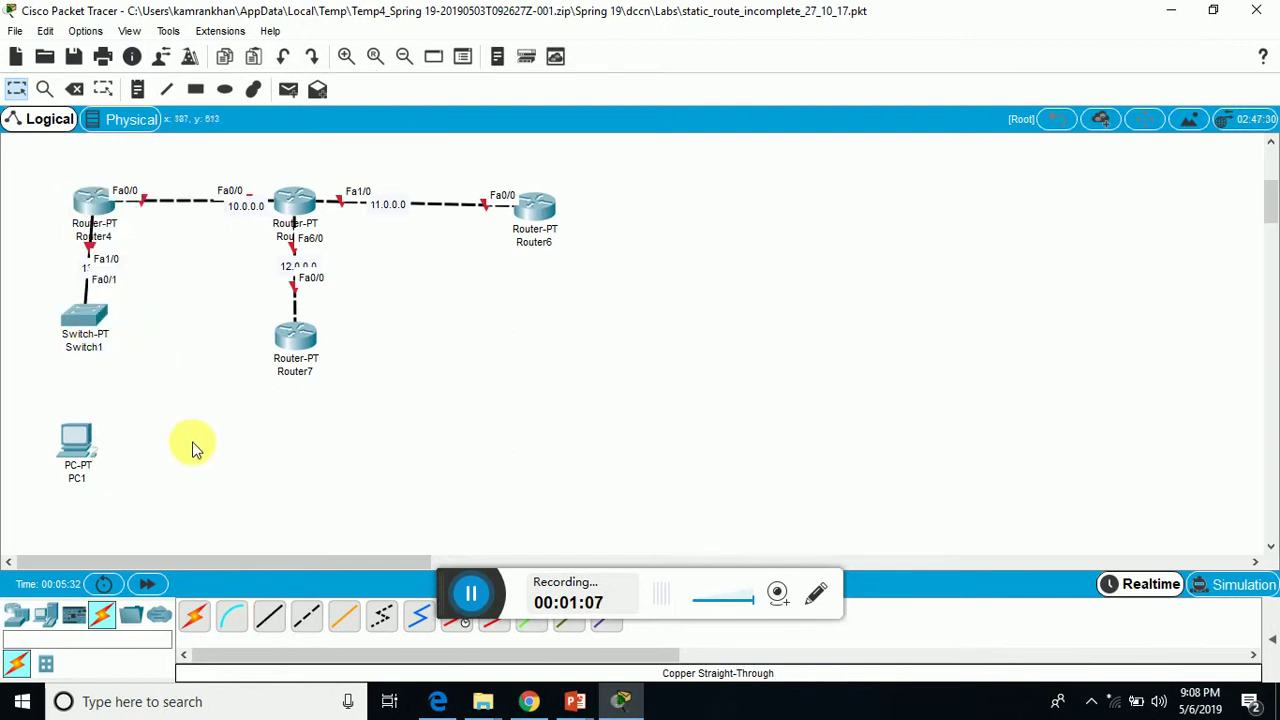
# - Connect Switch1 FastEthernet1/1 to PC1 FastEthernet0 with a copper straight-through cable
pyautogui.click(272, 615)
pyautogui.click(86, 318)
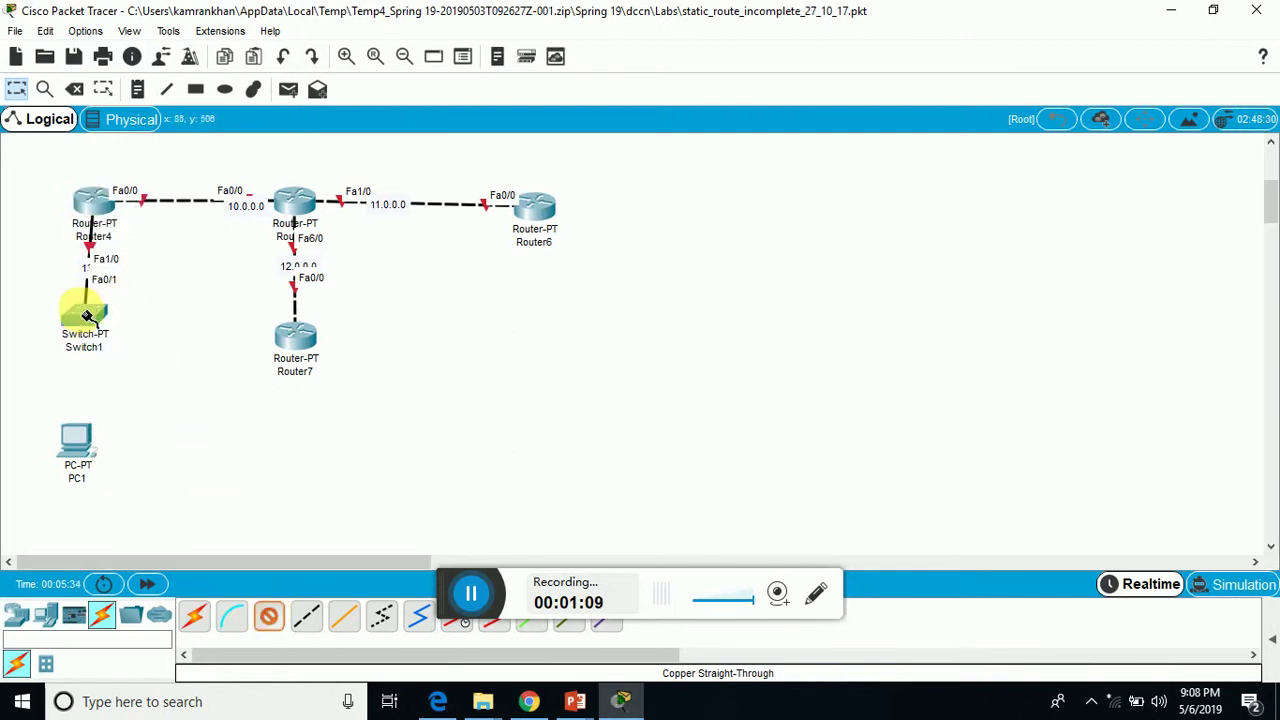
pyautogui.click(152, 350)
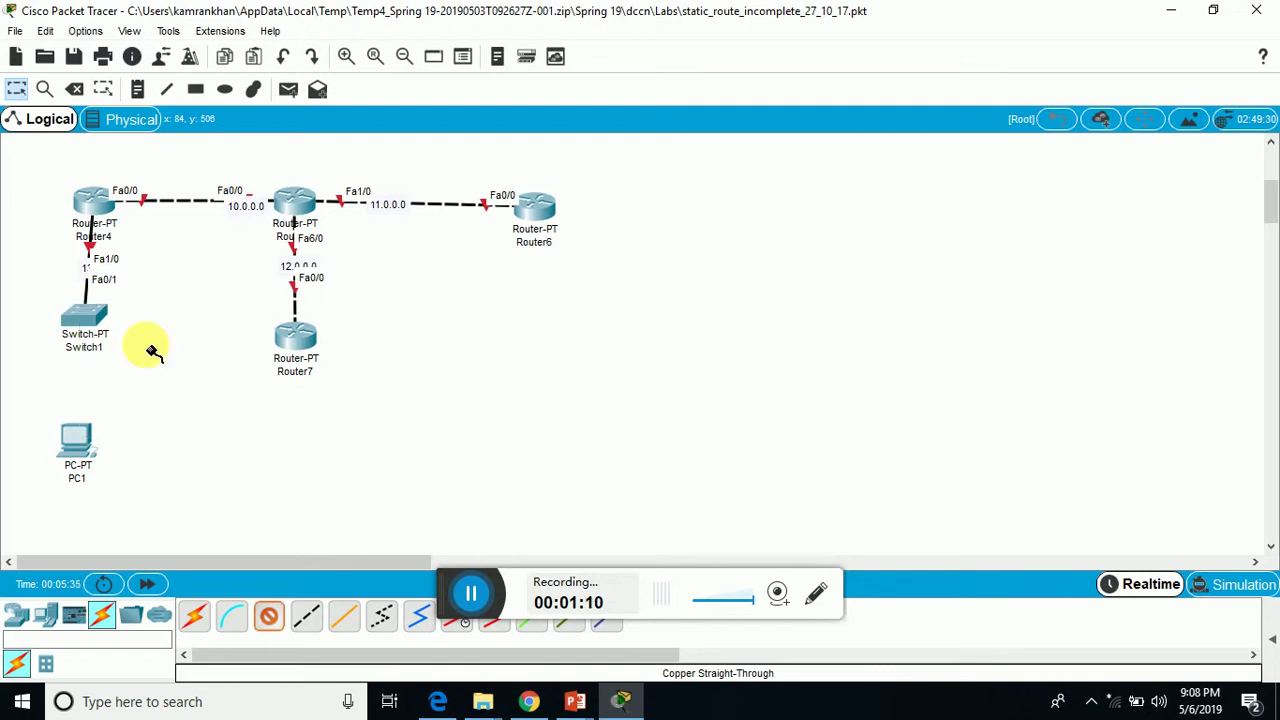
pyautogui.click(78, 436)
pyautogui.click(134, 507)
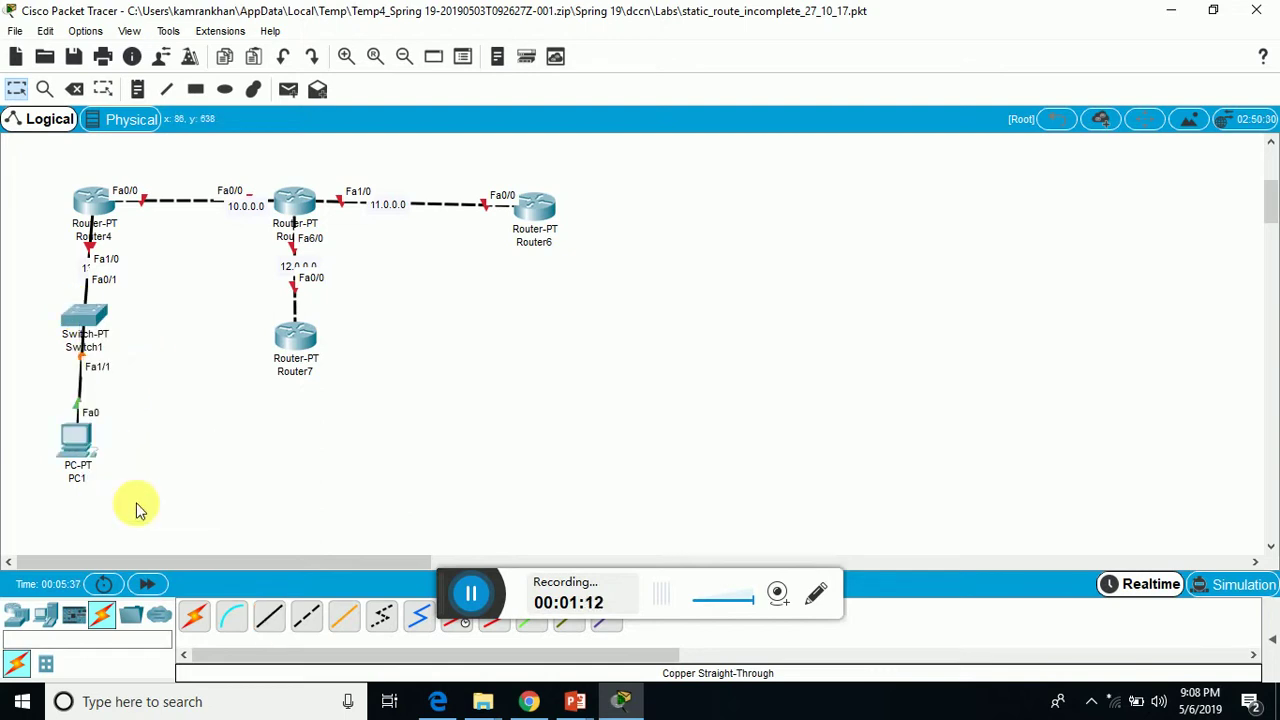
# - Add a note reading "first we conects the router" in the empty workspace area below Router6
pyautogui.click(103, 89)
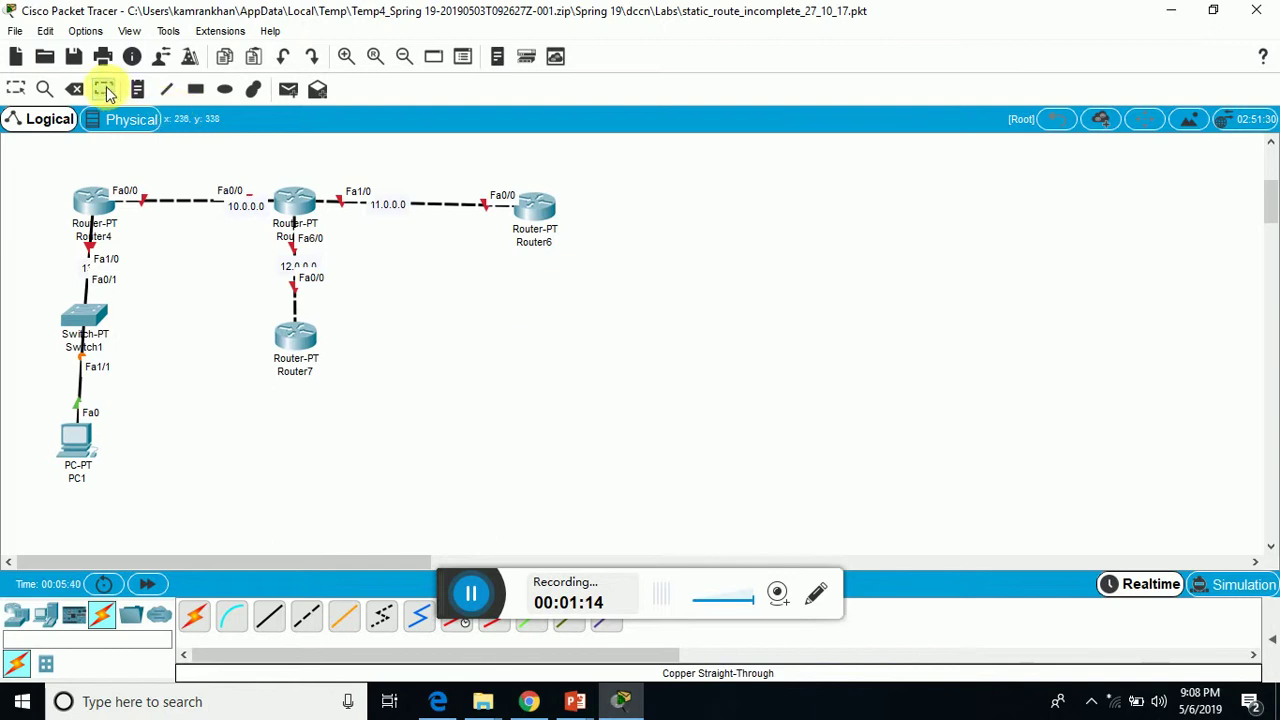
pyautogui.click(138, 89)
pyautogui.click(466, 325)
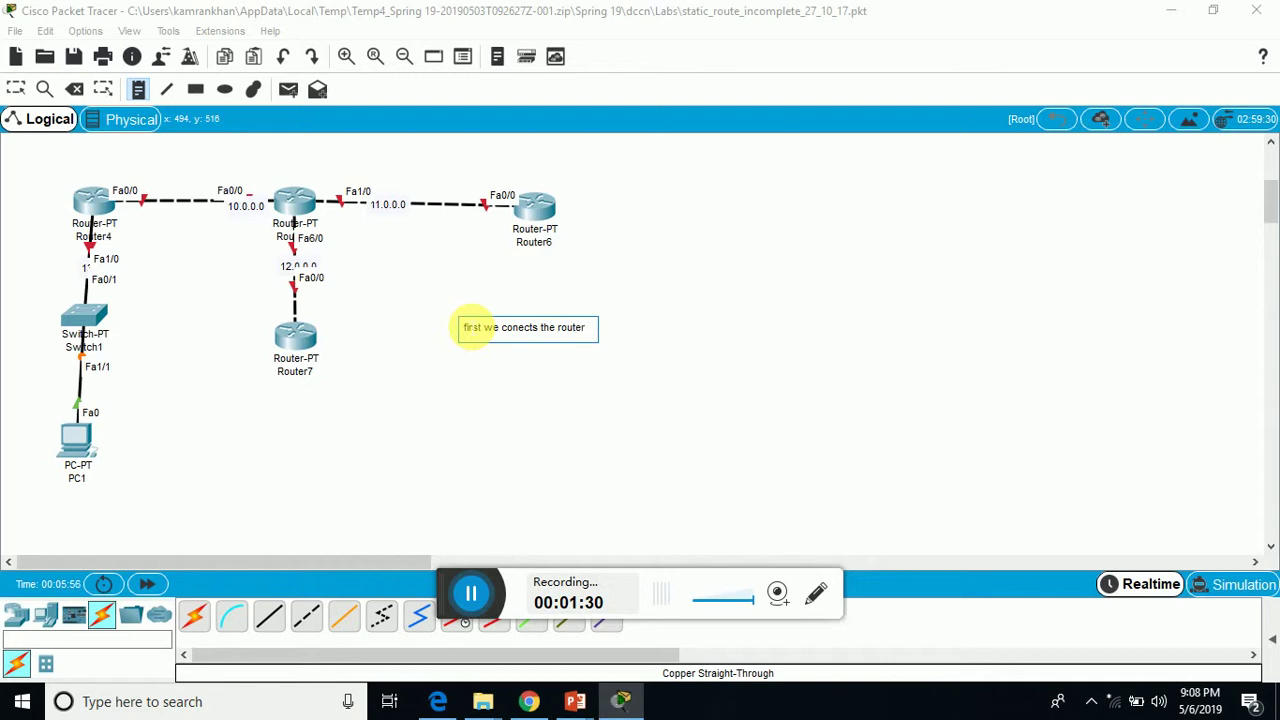
pyautogui.click(470, 273)
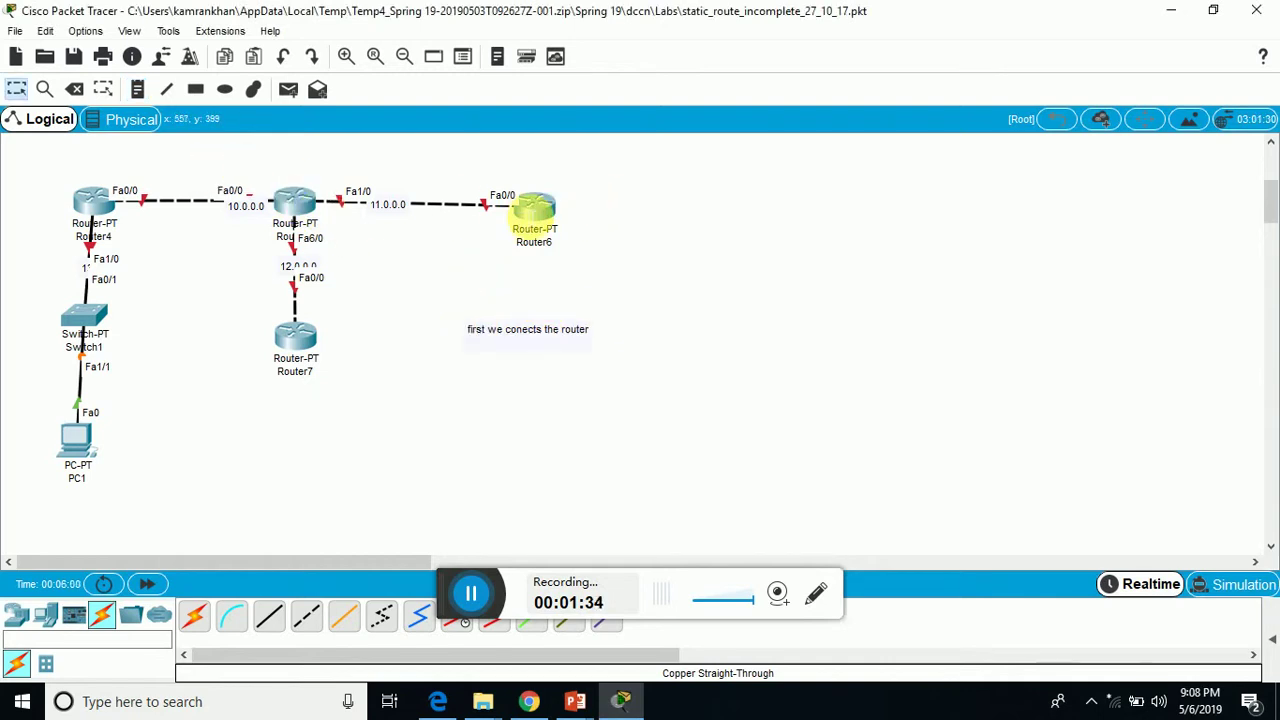
# - Assign IP address 11.0.0.1 with subnet mask 255.0.0.0 to Router6 FastEthernet0/0 and enable the port
pyautogui.click(538, 212)
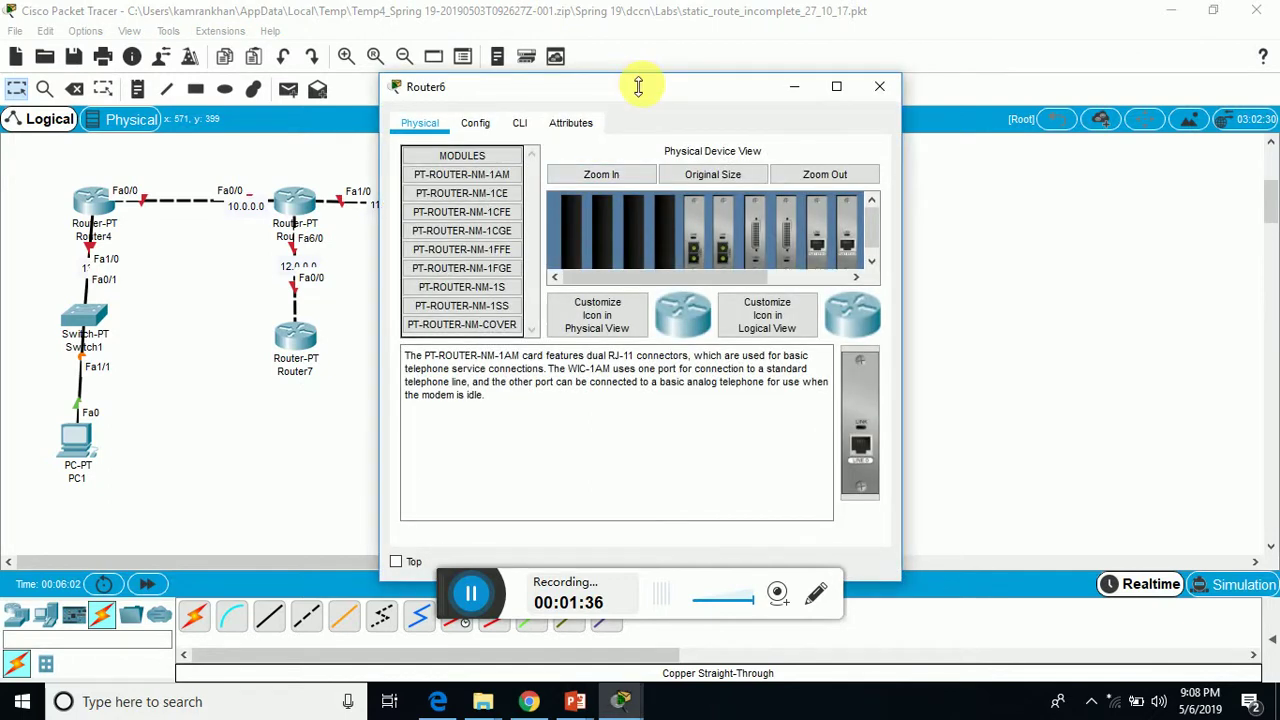
pyautogui.moveTo(640, 91); pyautogui.dragTo(790, 103)
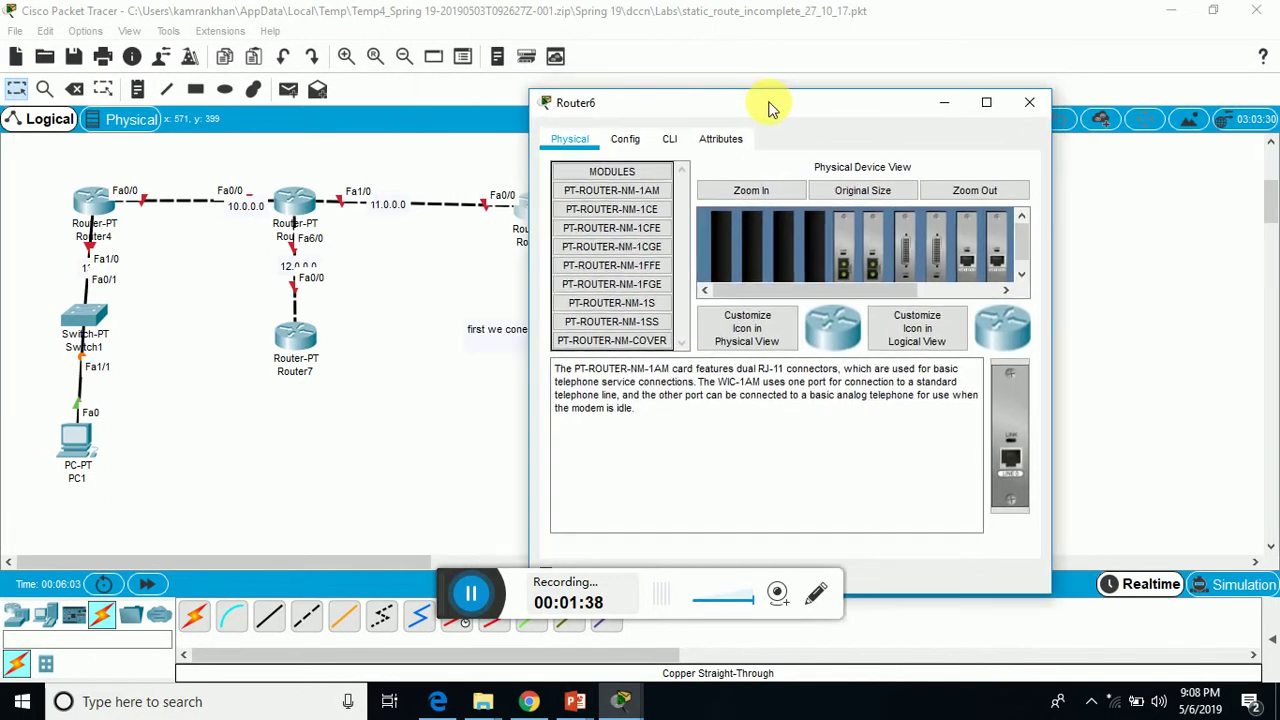
pyautogui.click(628, 140)
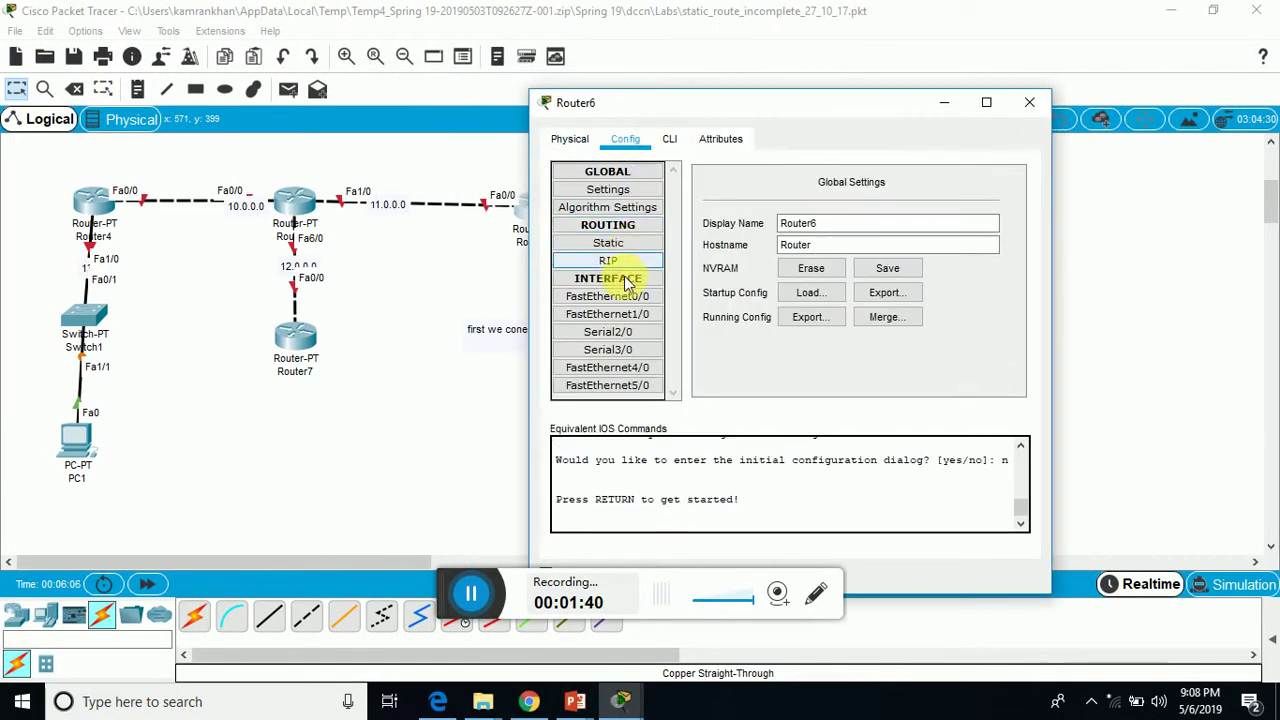
pyautogui.click(625, 297)
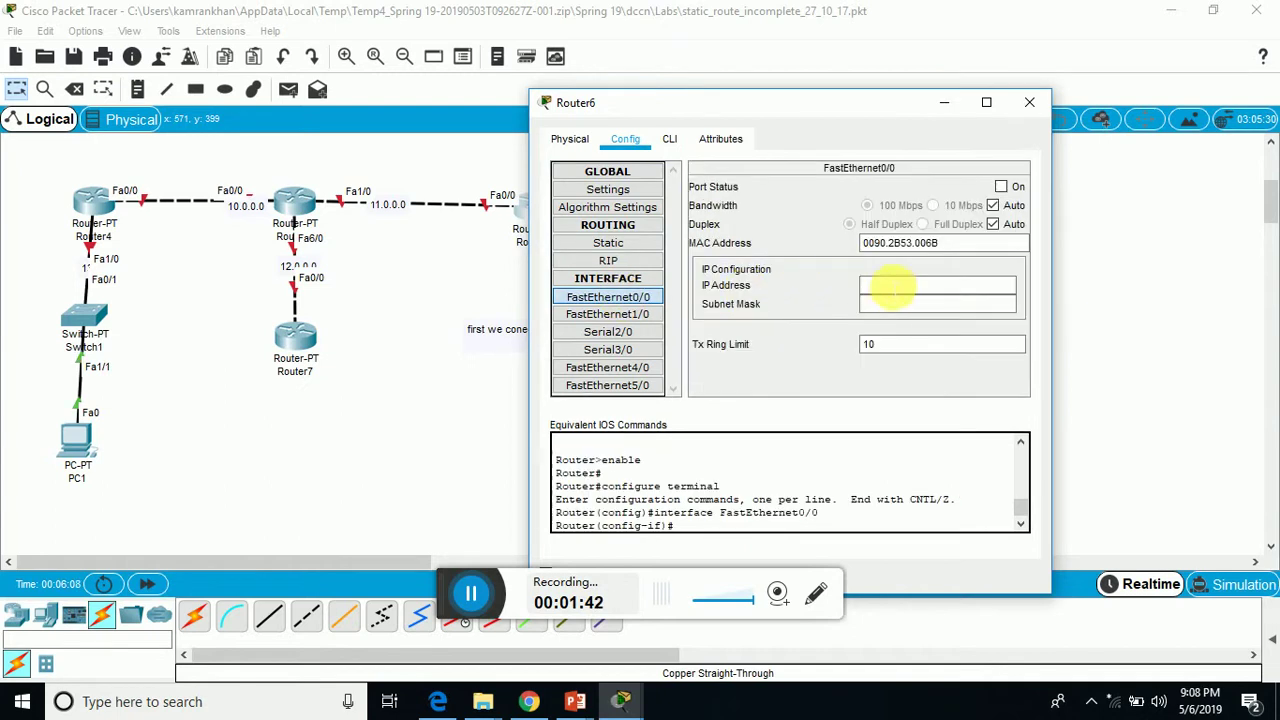
pyautogui.click(903, 287)
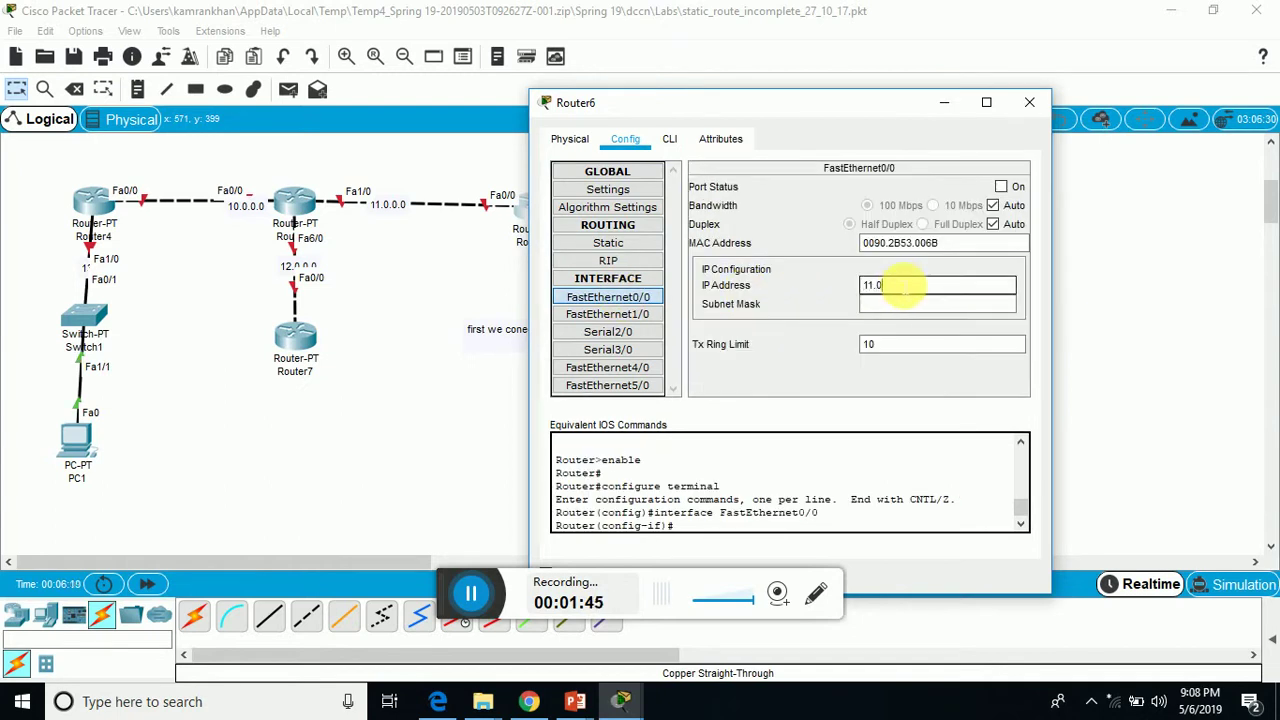
pyautogui.press('Tab')
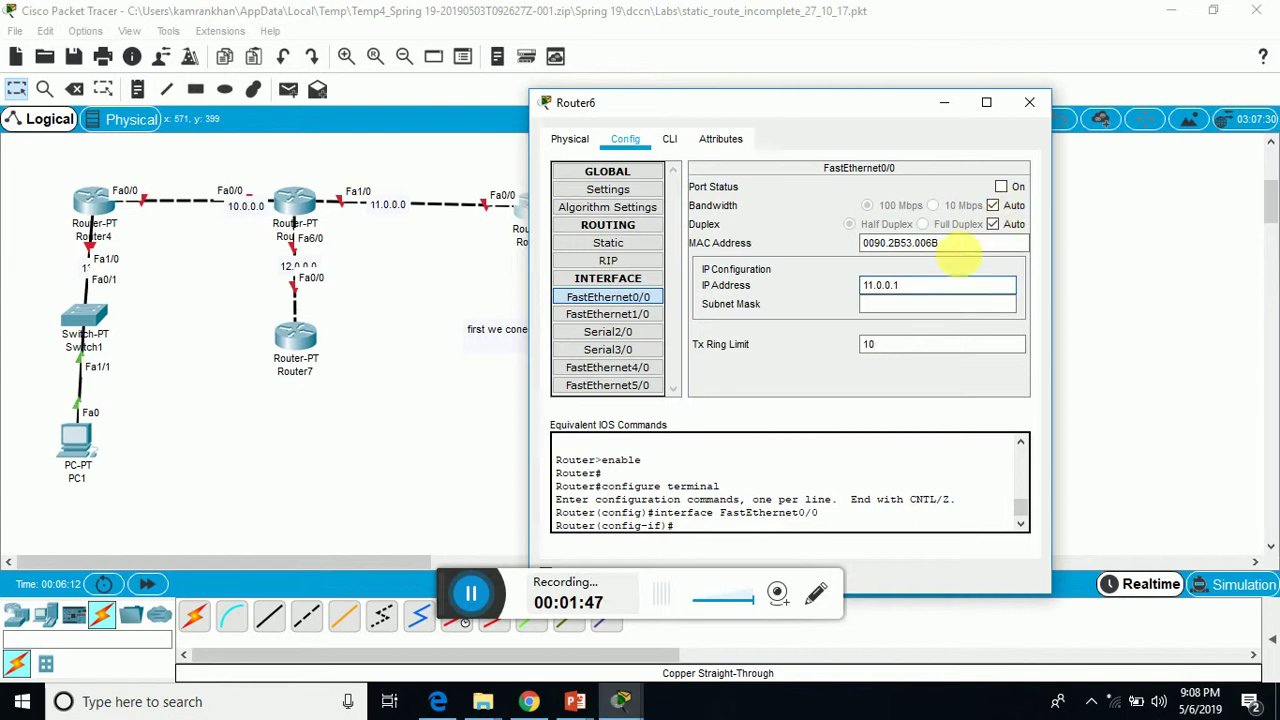
pyautogui.click(1002, 188)
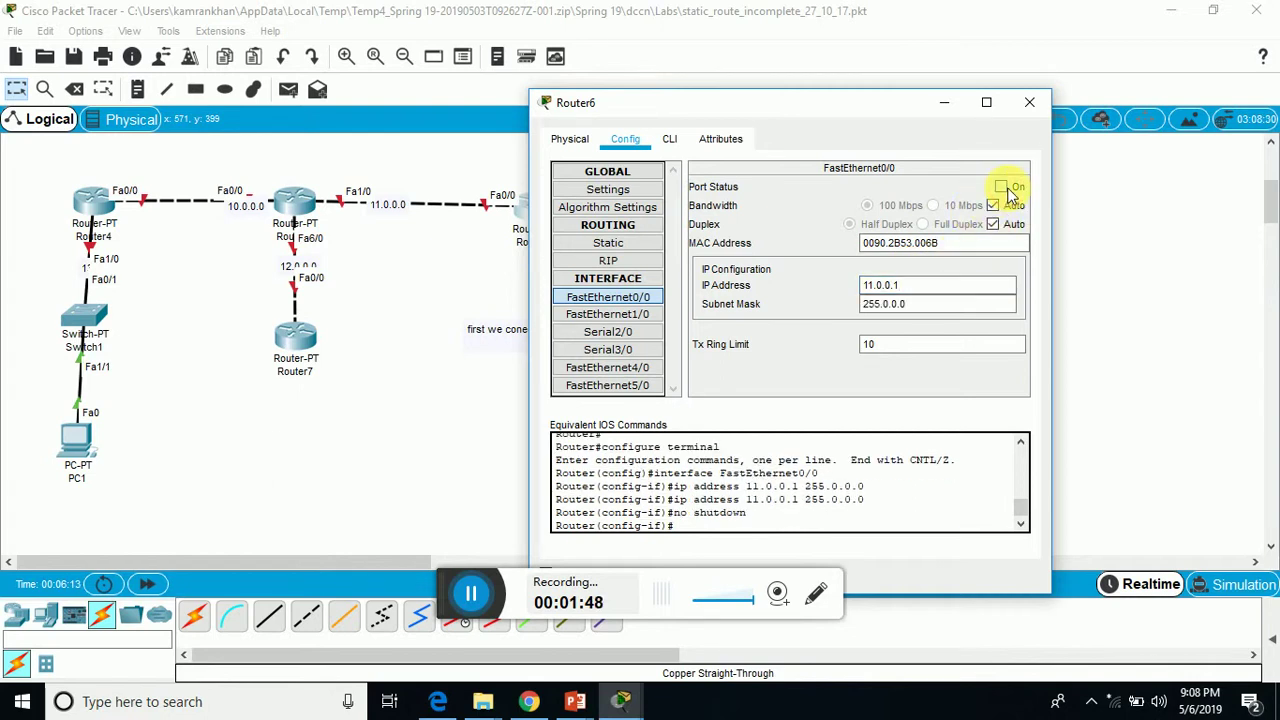
pyautogui.click(1030, 104)
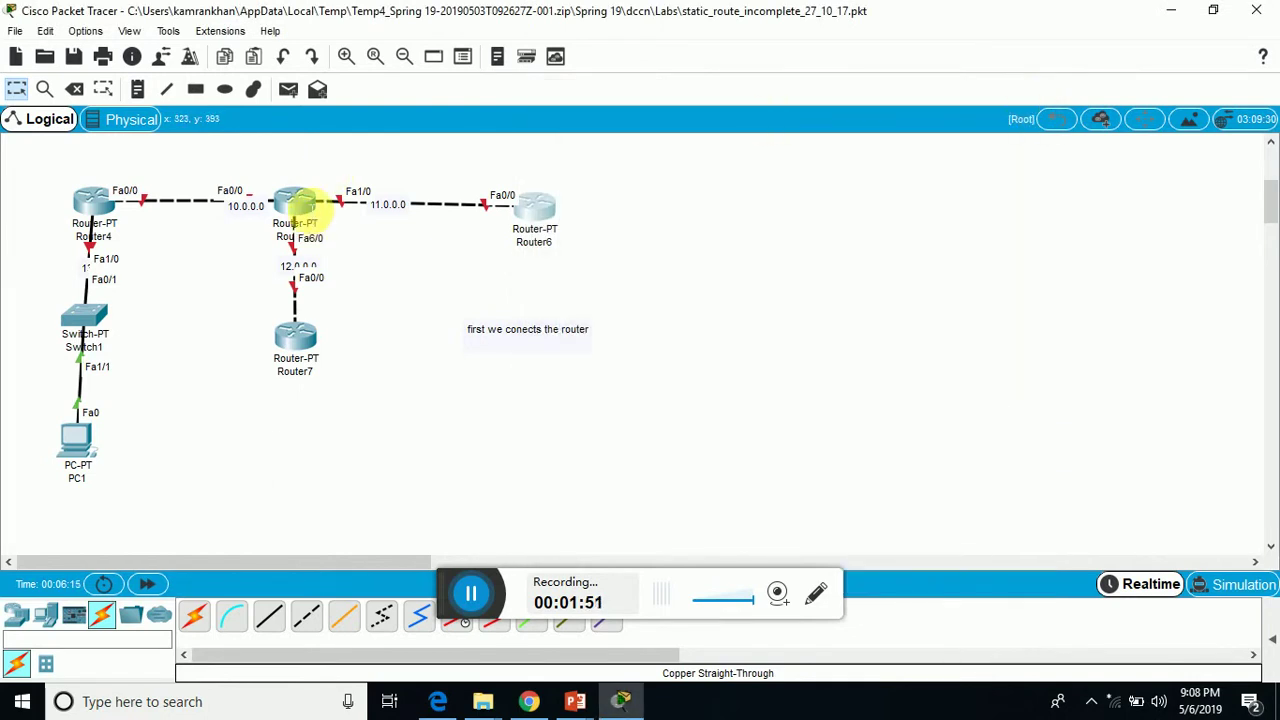
# - Assign IP address 11.0.0.2 with subnet mask 255.0.0.0 to Router5 FastEthernet1/0 and enable the port
pyautogui.click(303, 196)
pyautogui.moveTo(657, 86); pyautogui.dragTo(905, 75)
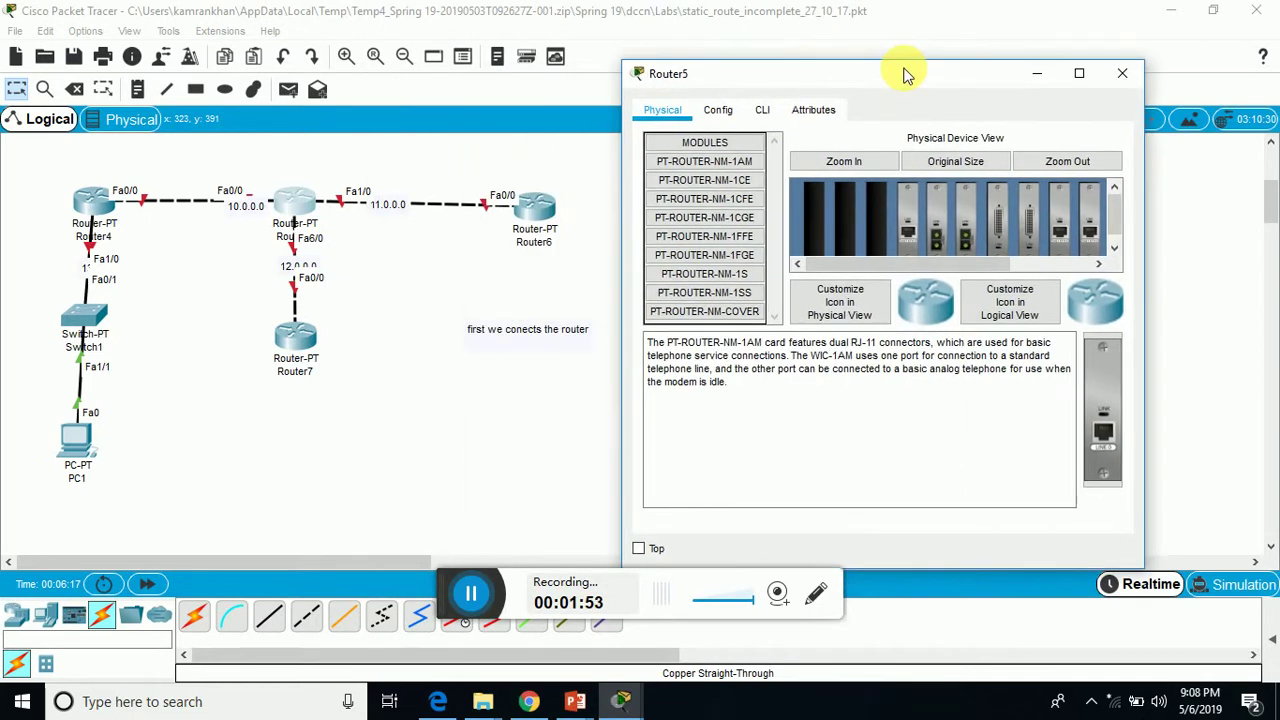
pyautogui.click(720, 110)
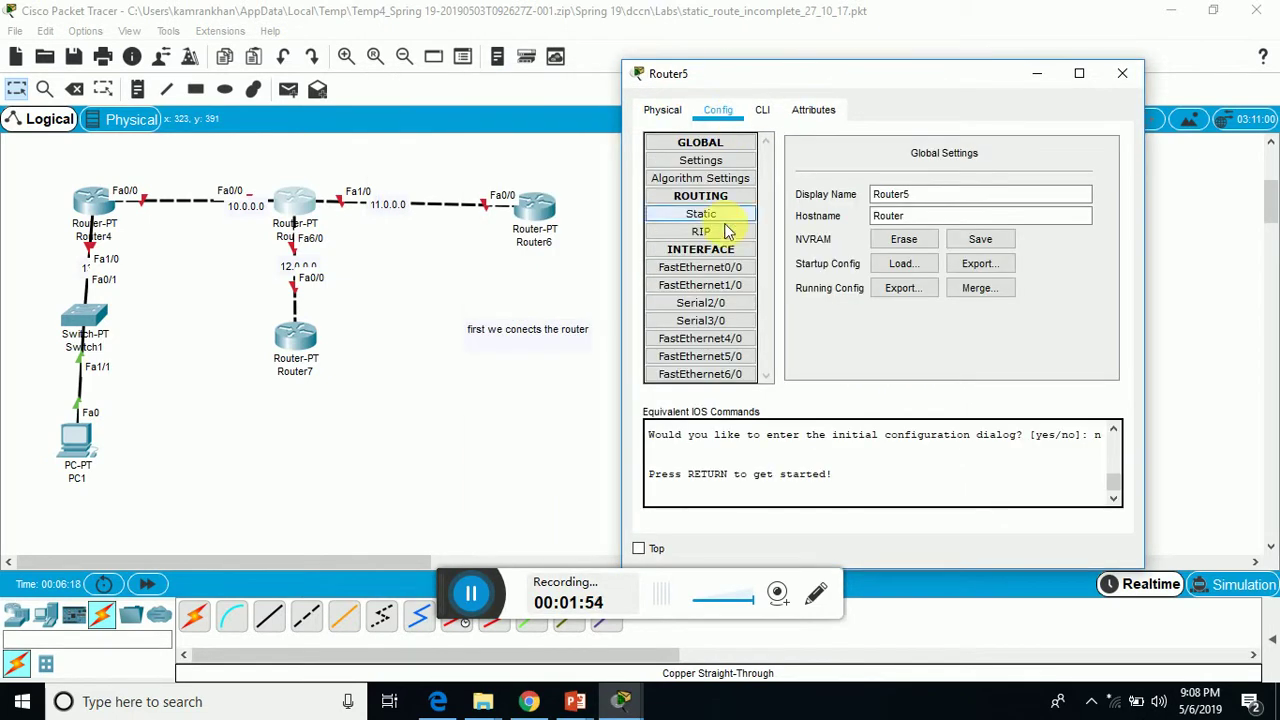
pyautogui.click(720, 285)
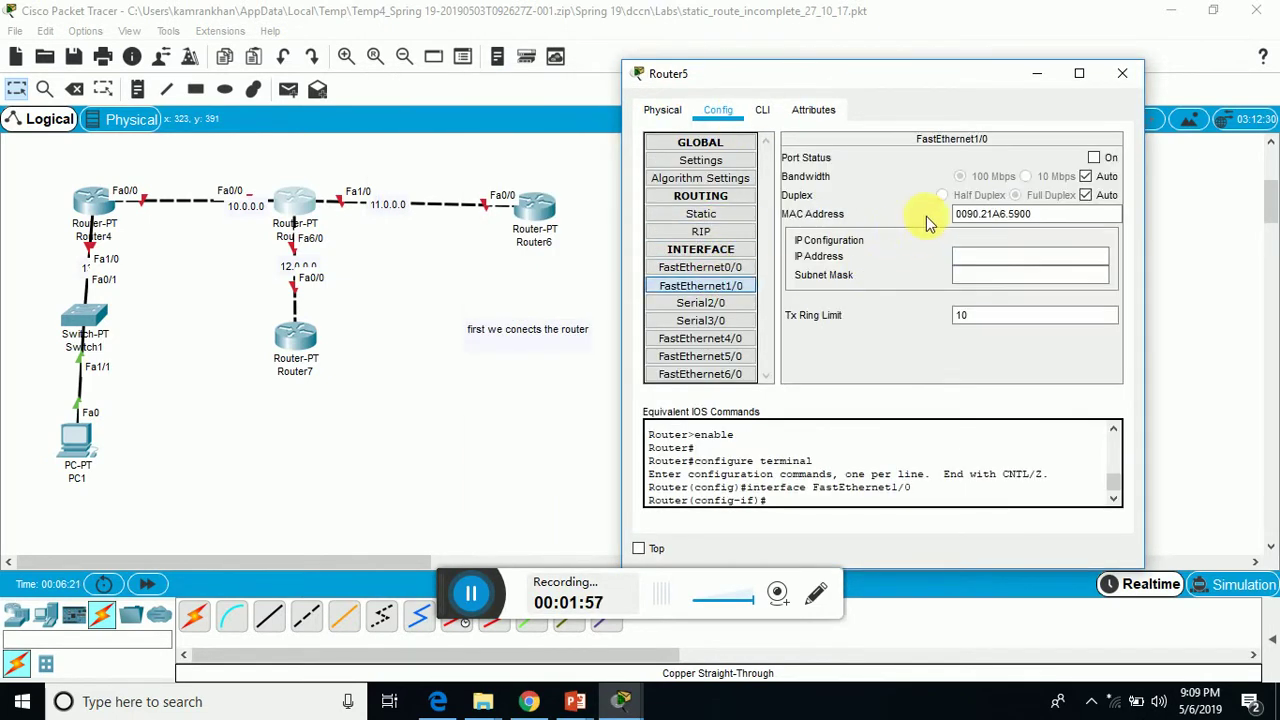
pyautogui.click(967, 260)
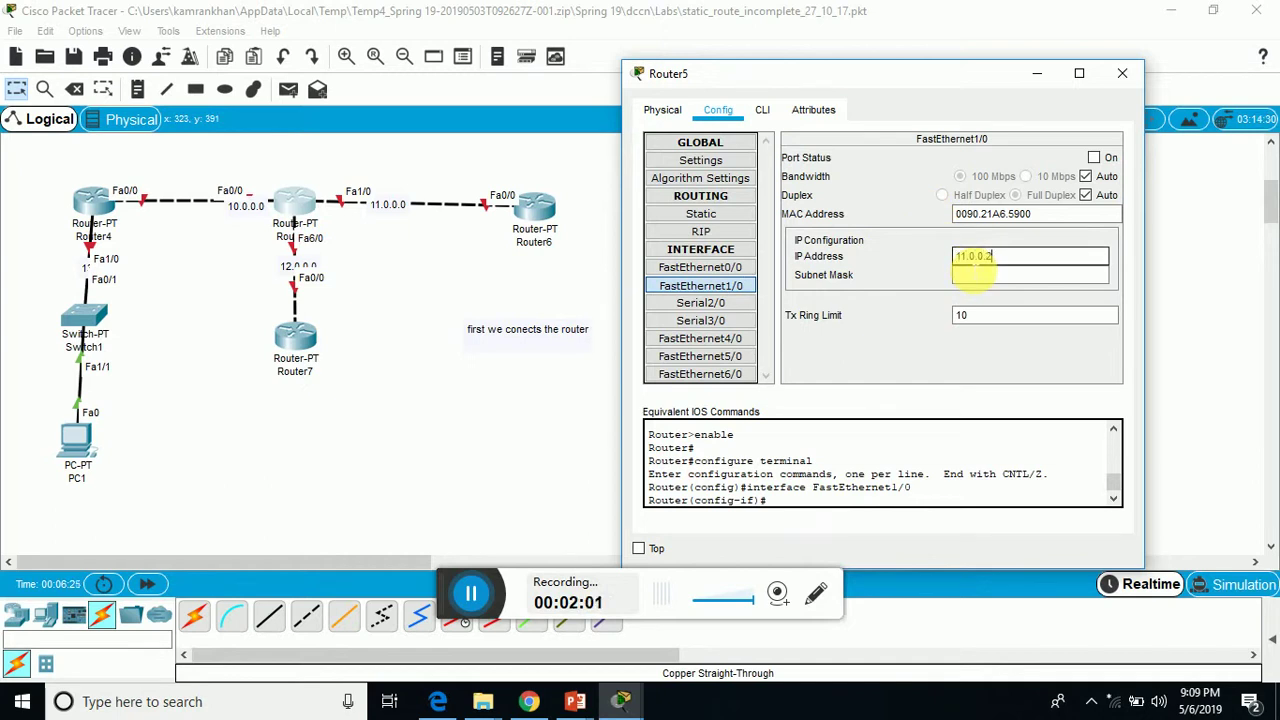
pyautogui.write('11.0.0.2')
pyautogui.press('Return')
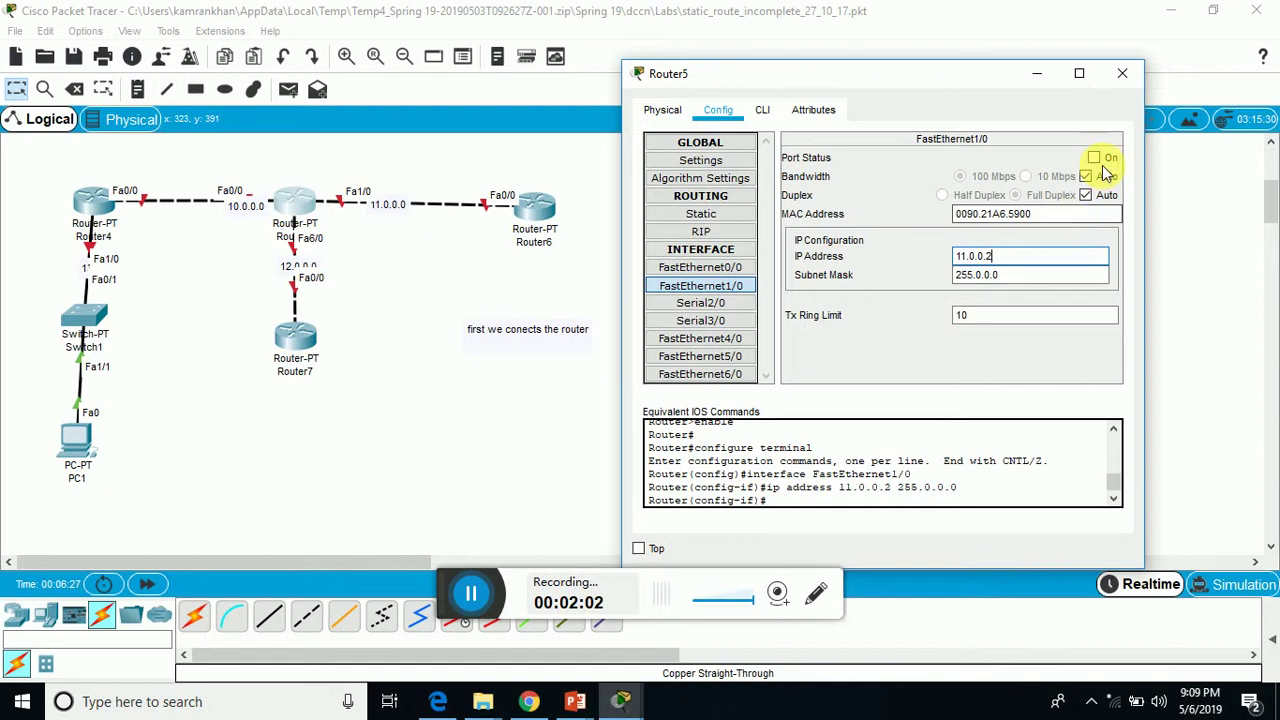
pyautogui.click(1094, 159)
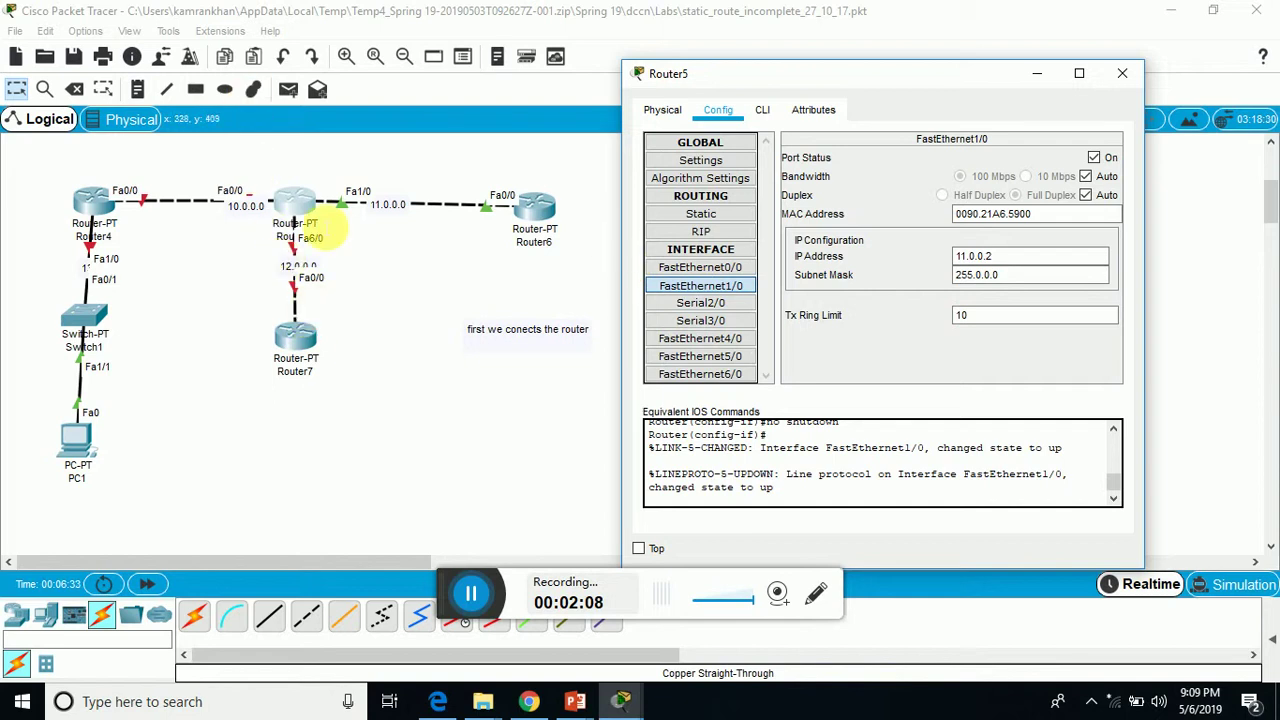
# - Move the 12.0.0.0 network label clear of the Router5–Router7 link and return to the Router5 configuration
pyautogui.click(313, 275)
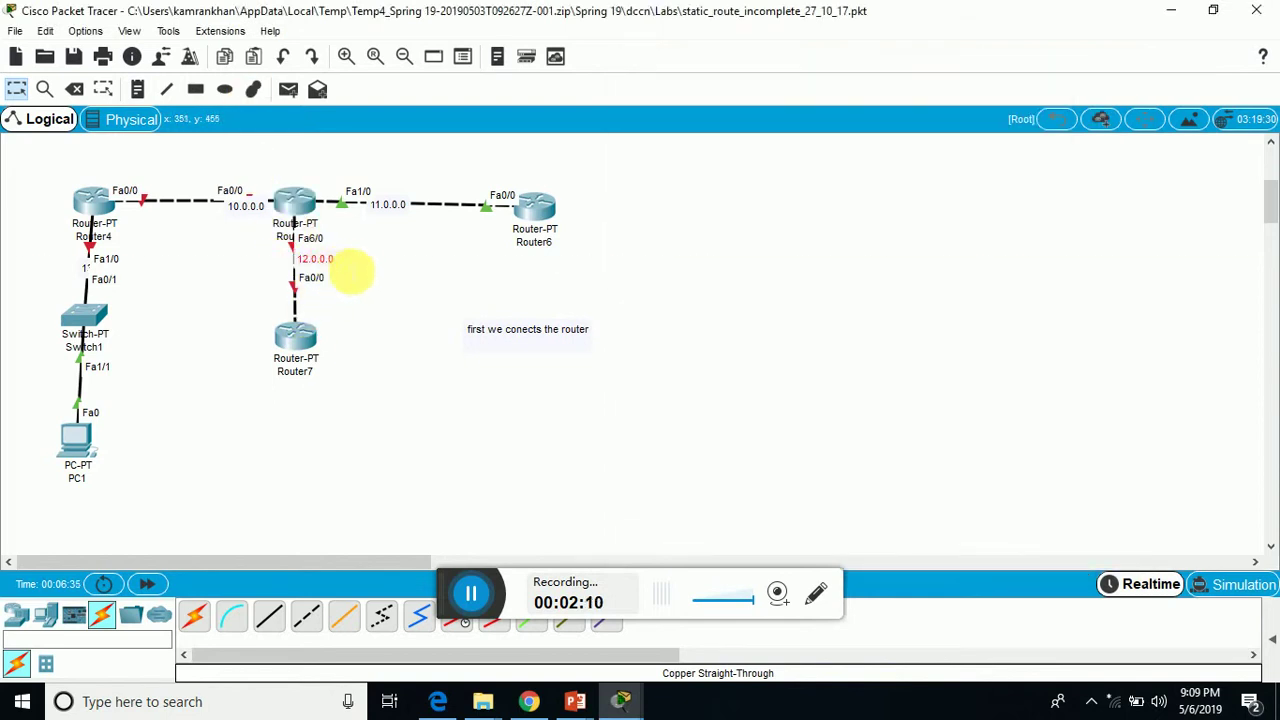
pyautogui.moveTo(621, 701)
pyautogui.click(727, 600)
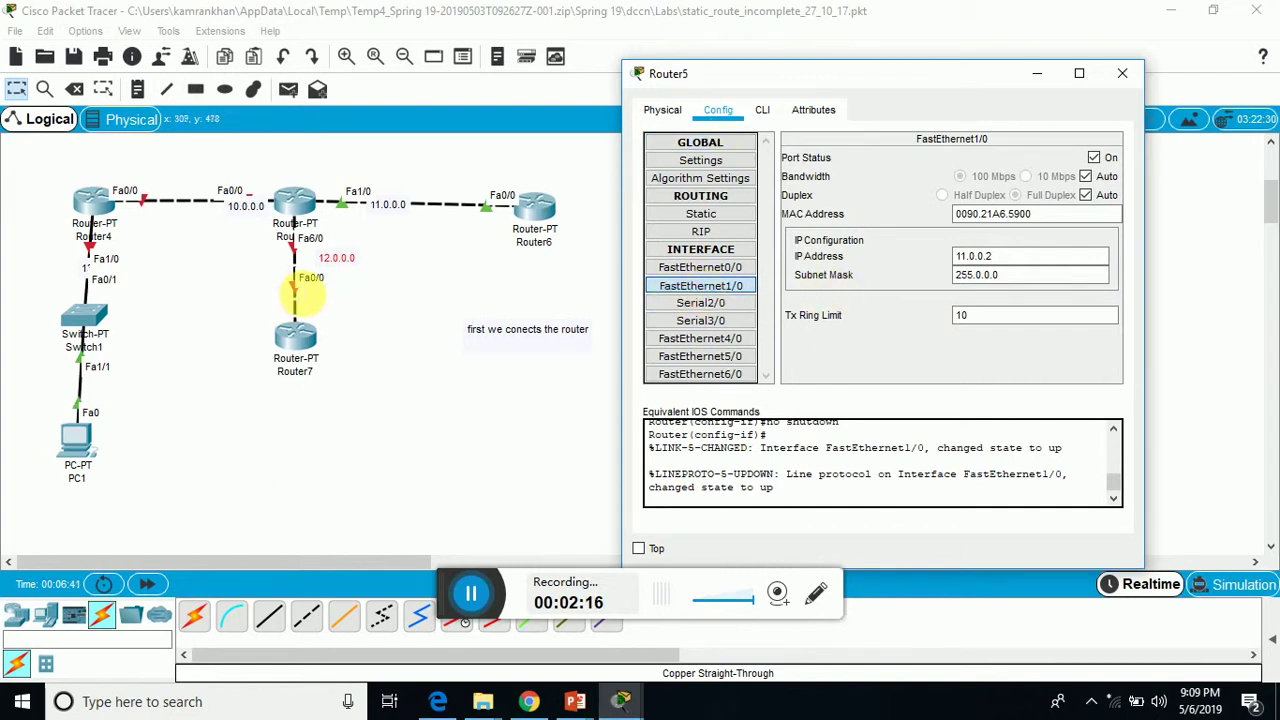
# - Assign IP address 12.0.0.1 with subnet mask 255.0.0.0 to Router5 FastEthernet6/0 and enable the port
pyautogui.click(736, 373)
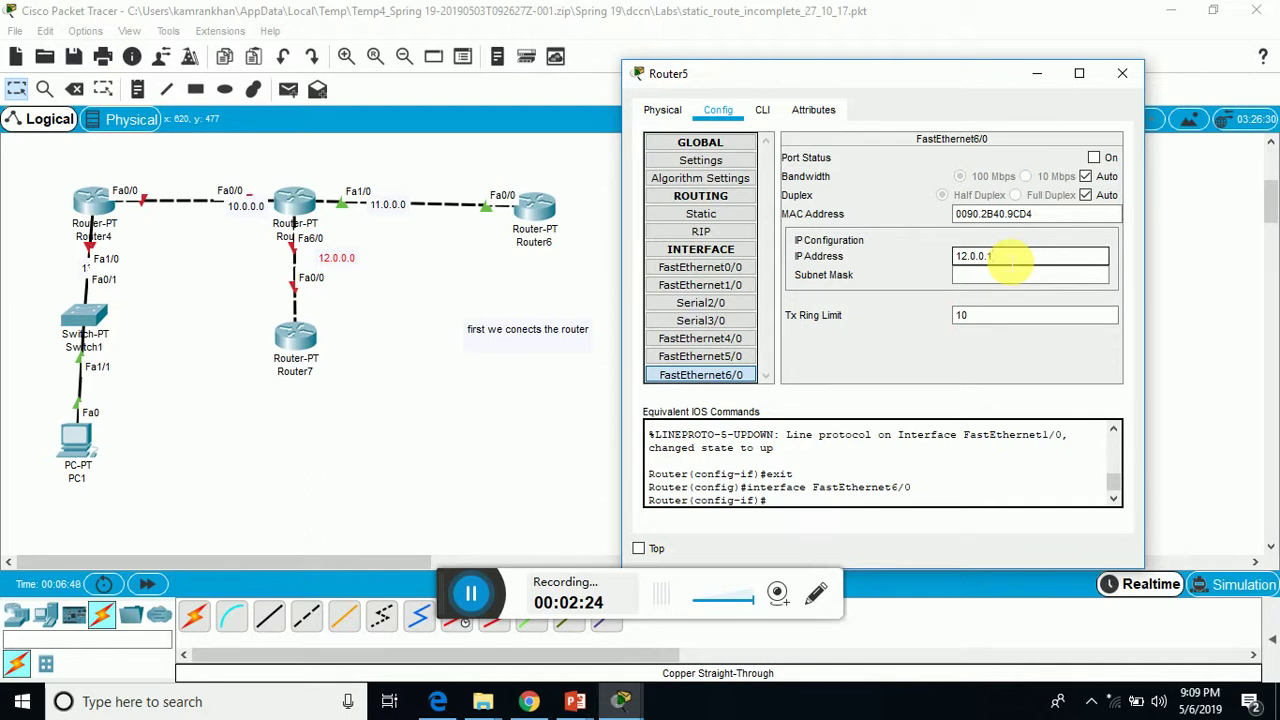
pyautogui.press('Return')
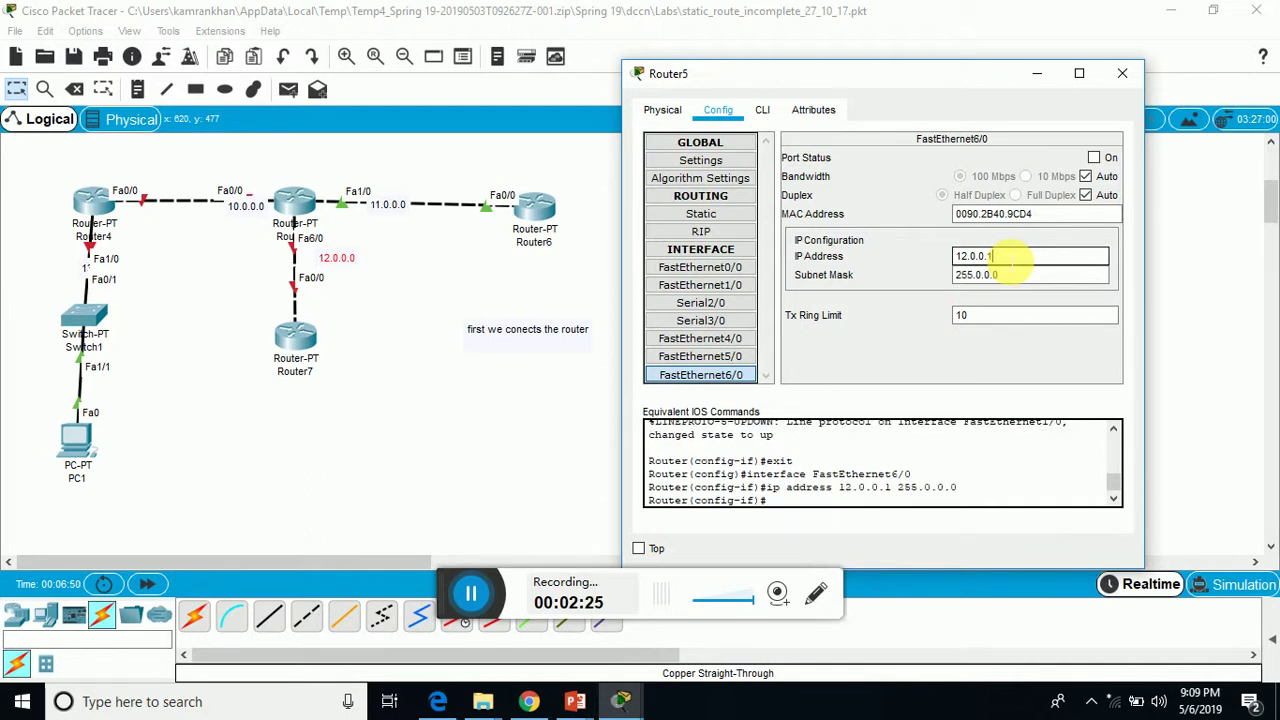
pyautogui.click(1096, 158)
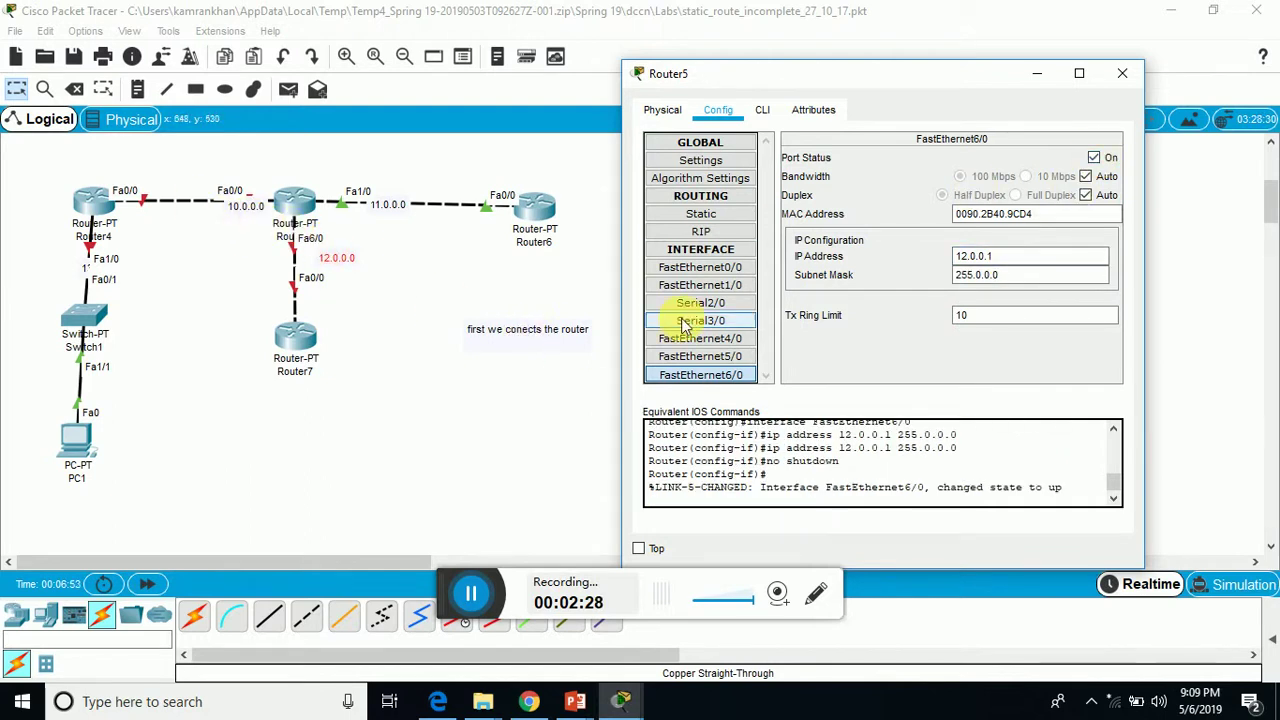
# - Assign IP address 10.0.0.1 with subnet mask 255.0.0.0 to Router5 FastEthernet0/0, enable the port and close the router's configuration
pyautogui.click(720, 269)
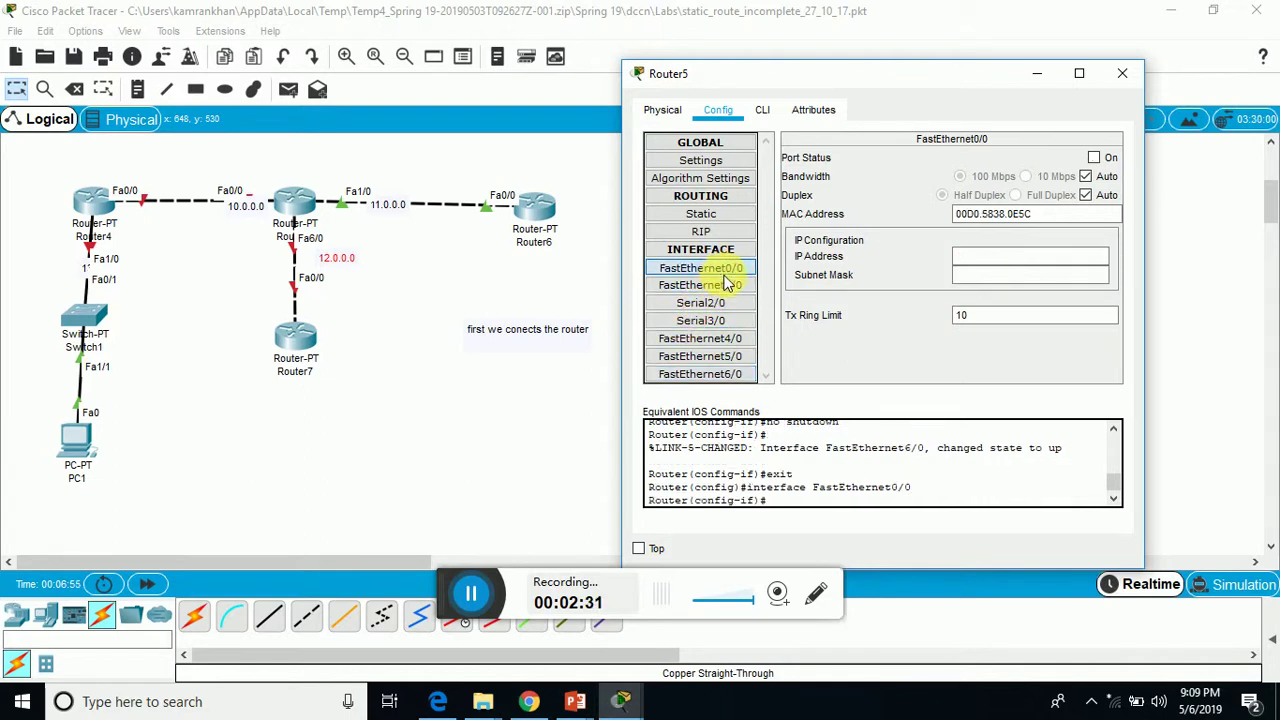
pyautogui.click(1000, 258)
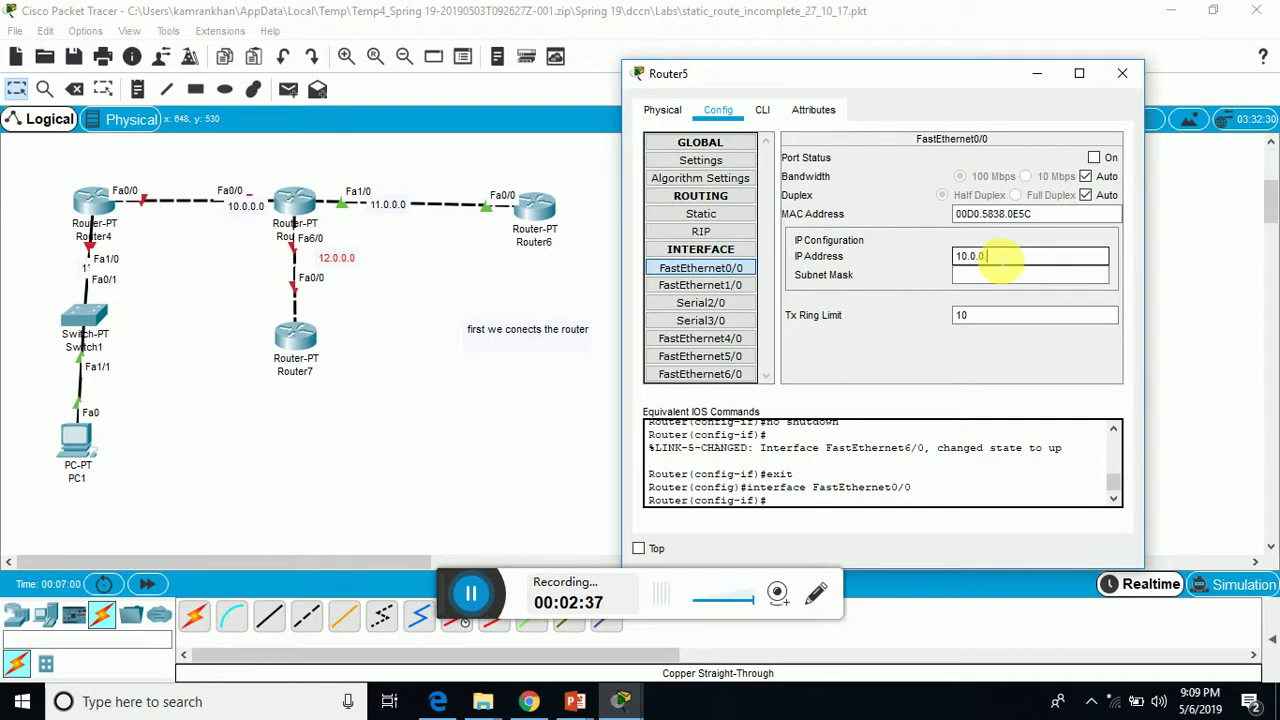
pyautogui.write('10.0.0.1')
pyautogui.press('Return')
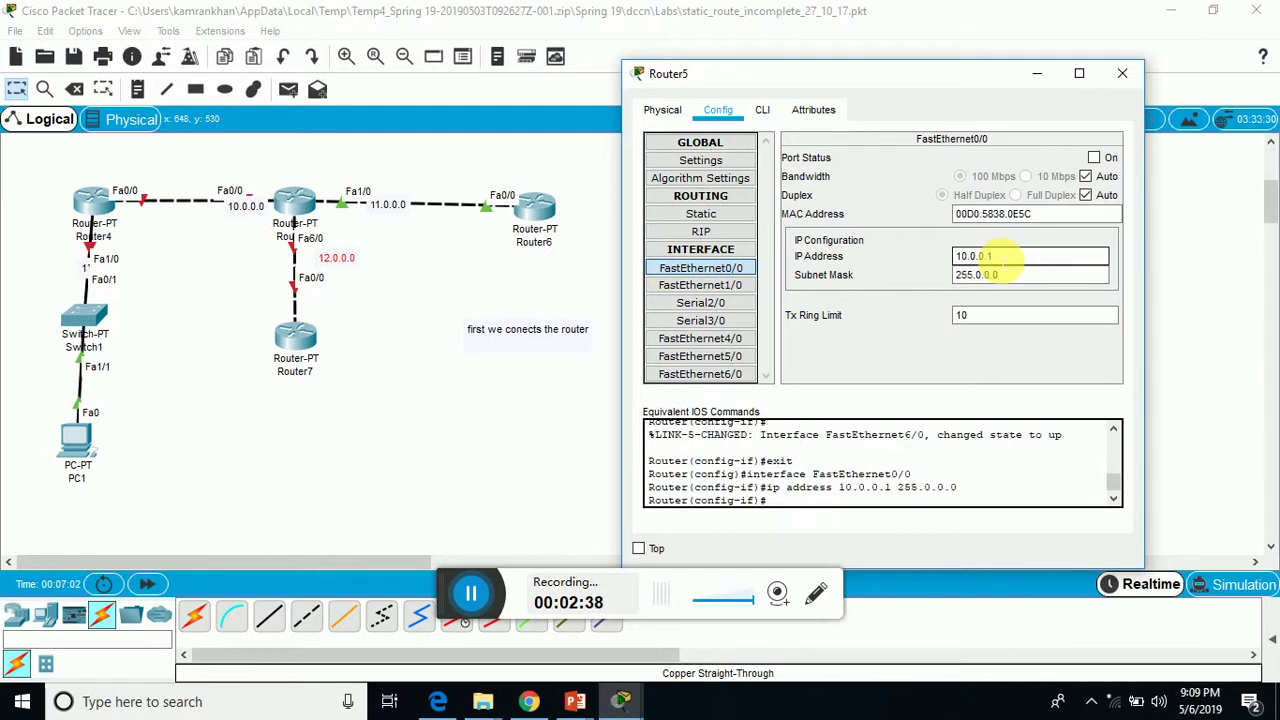
pyautogui.click(1097, 158)
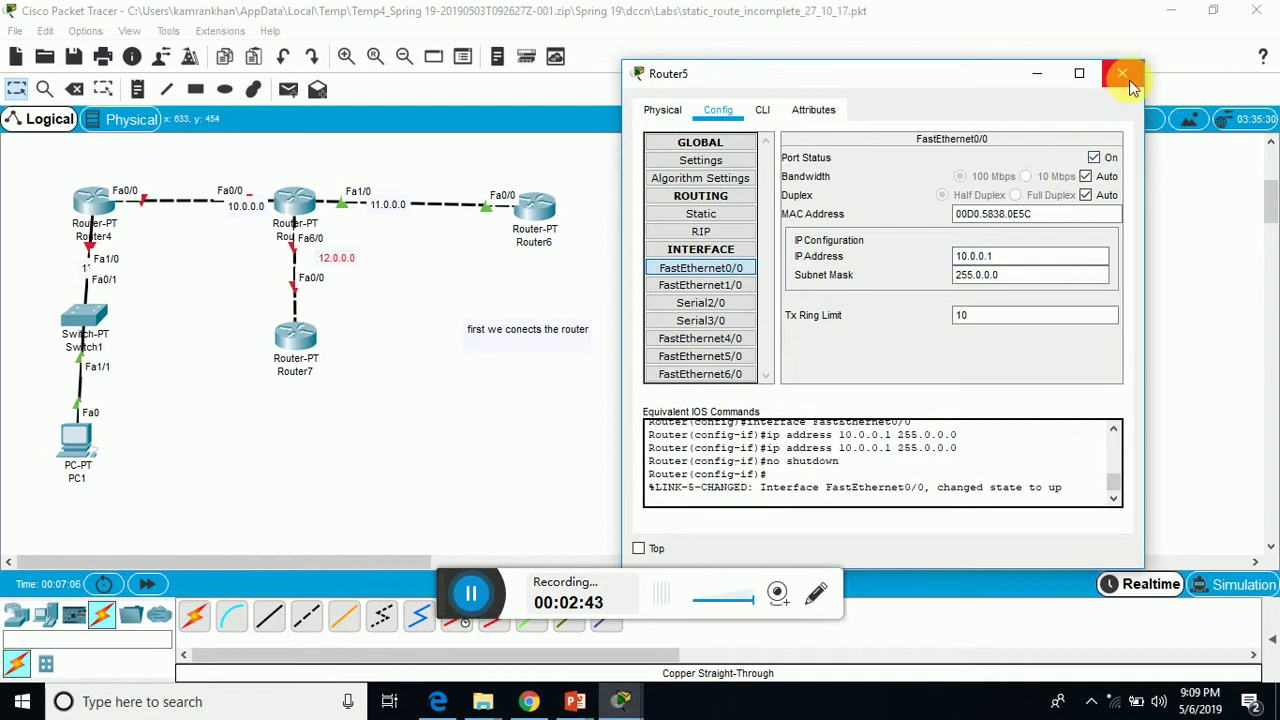
pyautogui.click(700, 285)
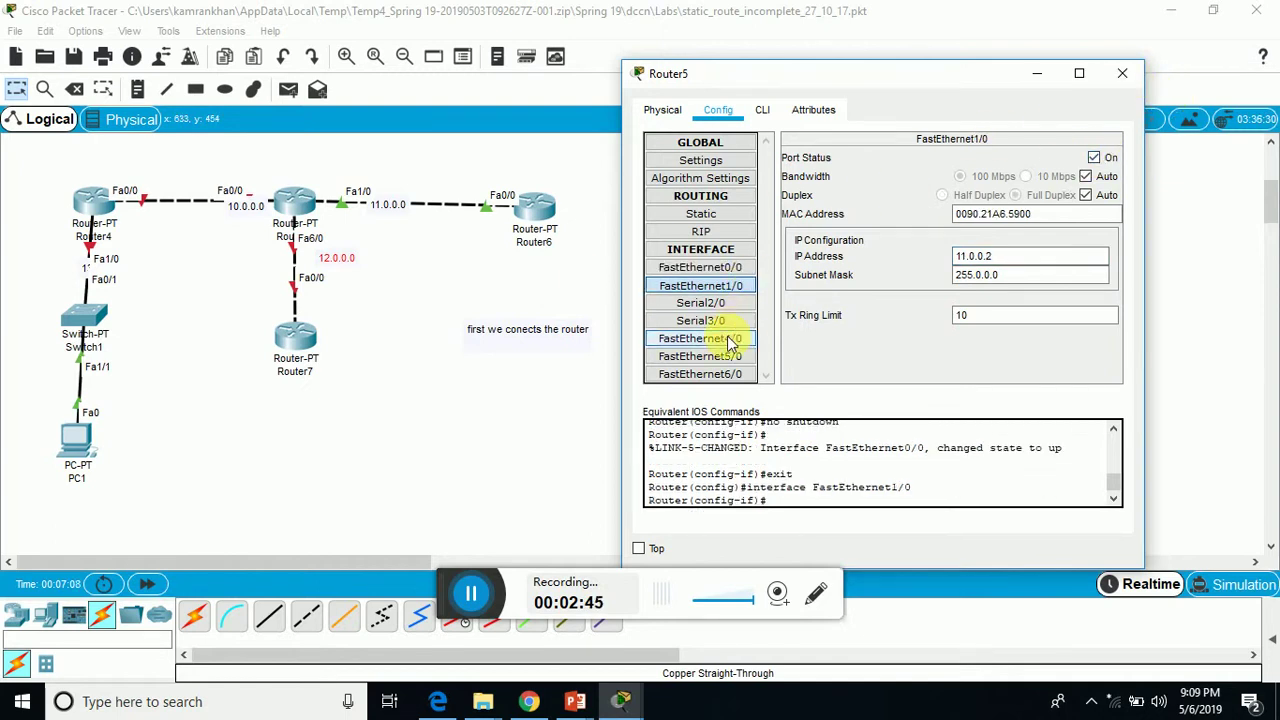
pyautogui.click(700, 373)
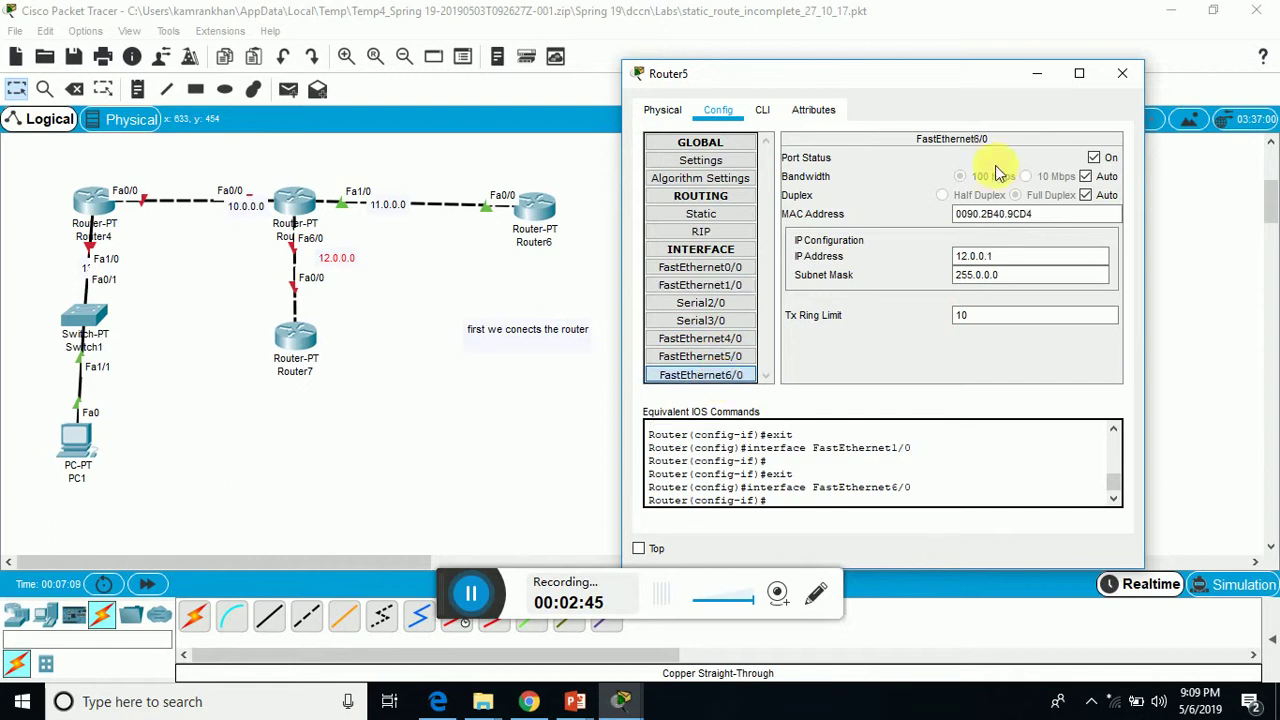
pyautogui.click(1122, 73)
# - Assign IP address 12.0.0.2 with subnet mask 255.0.0.0 to Router7 FastEthernet0/0 and enable the port
pyautogui.click(298, 336)
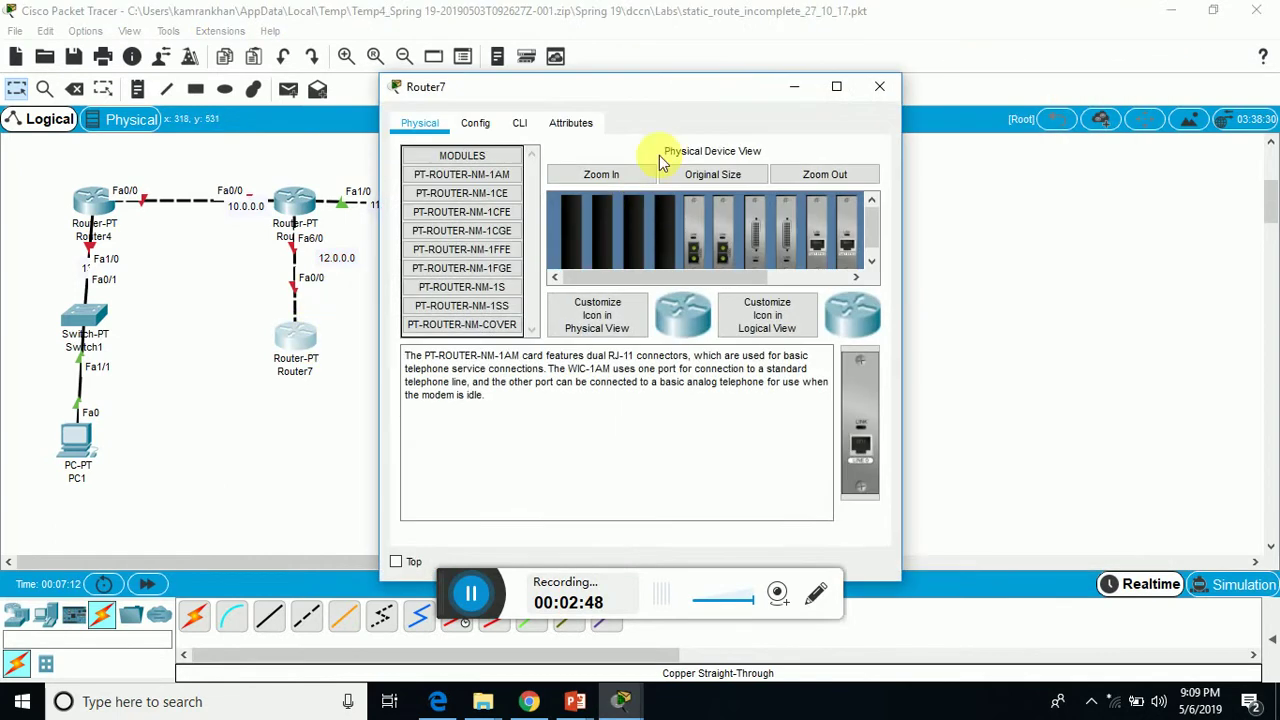
pyautogui.moveTo(705, 97); pyautogui.dragTo(862, 74)
pyautogui.click(632, 99)
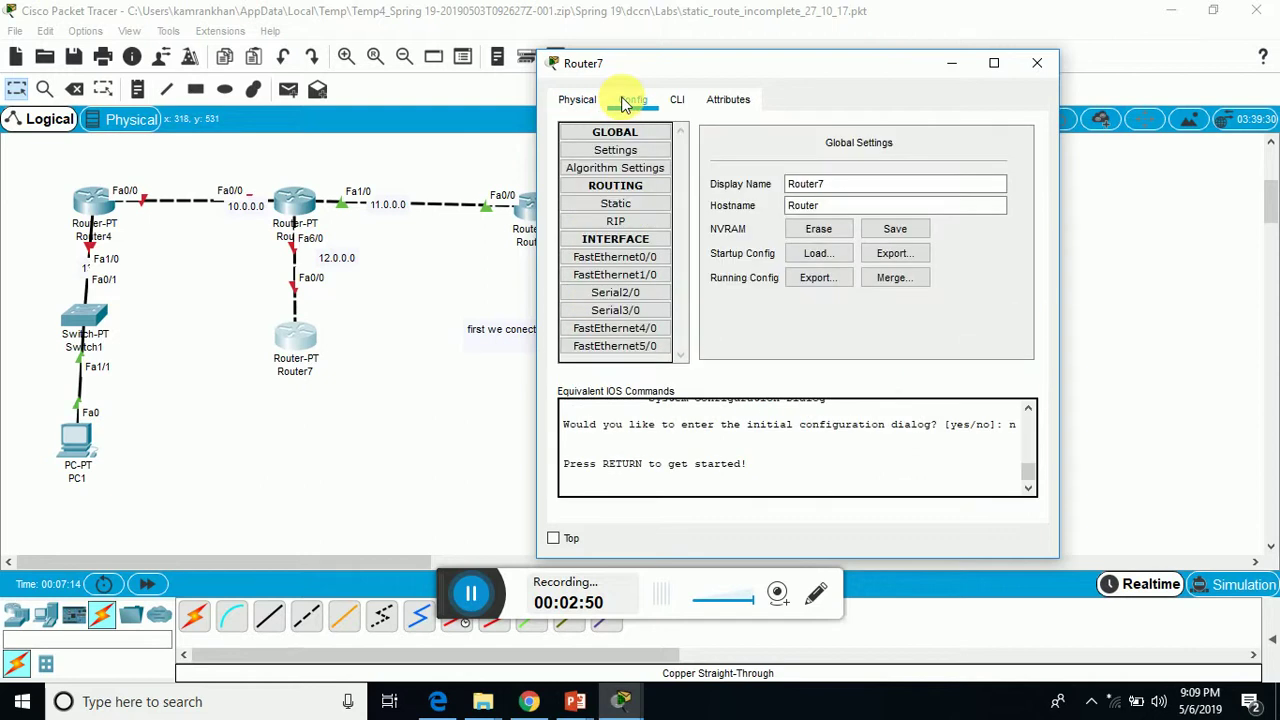
pyautogui.click(640, 257)
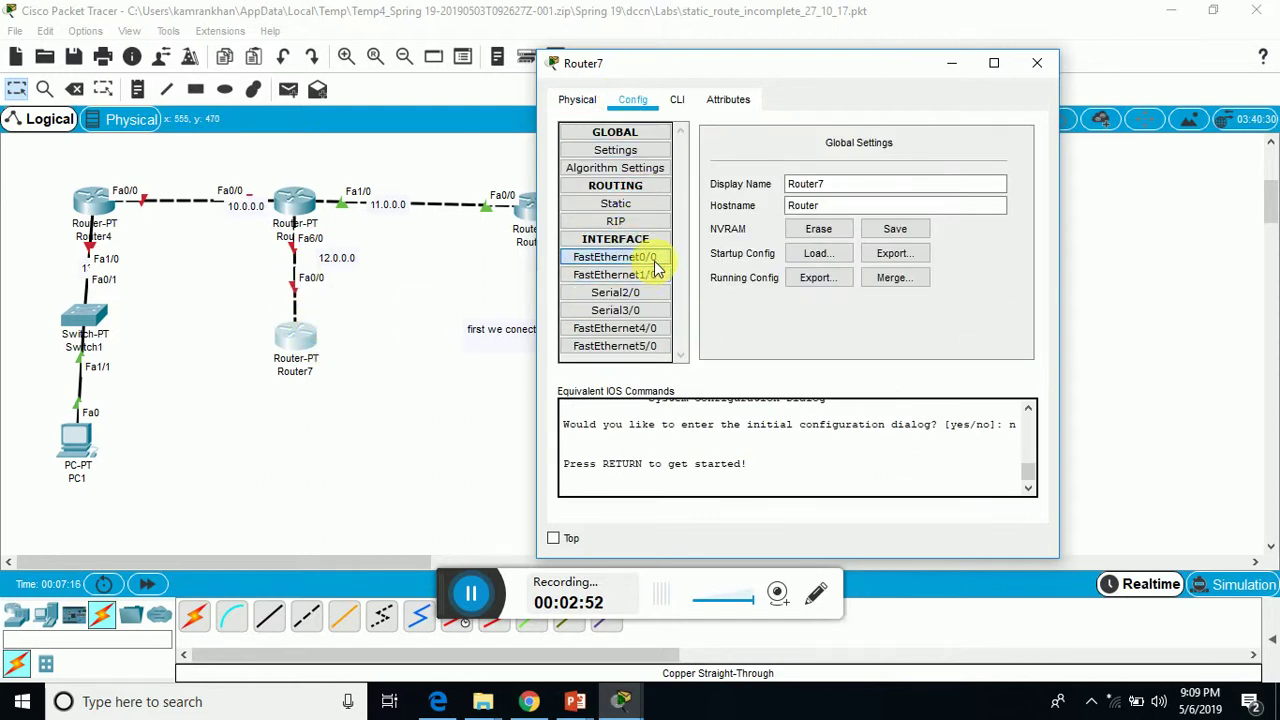
pyautogui.click(887, 247)
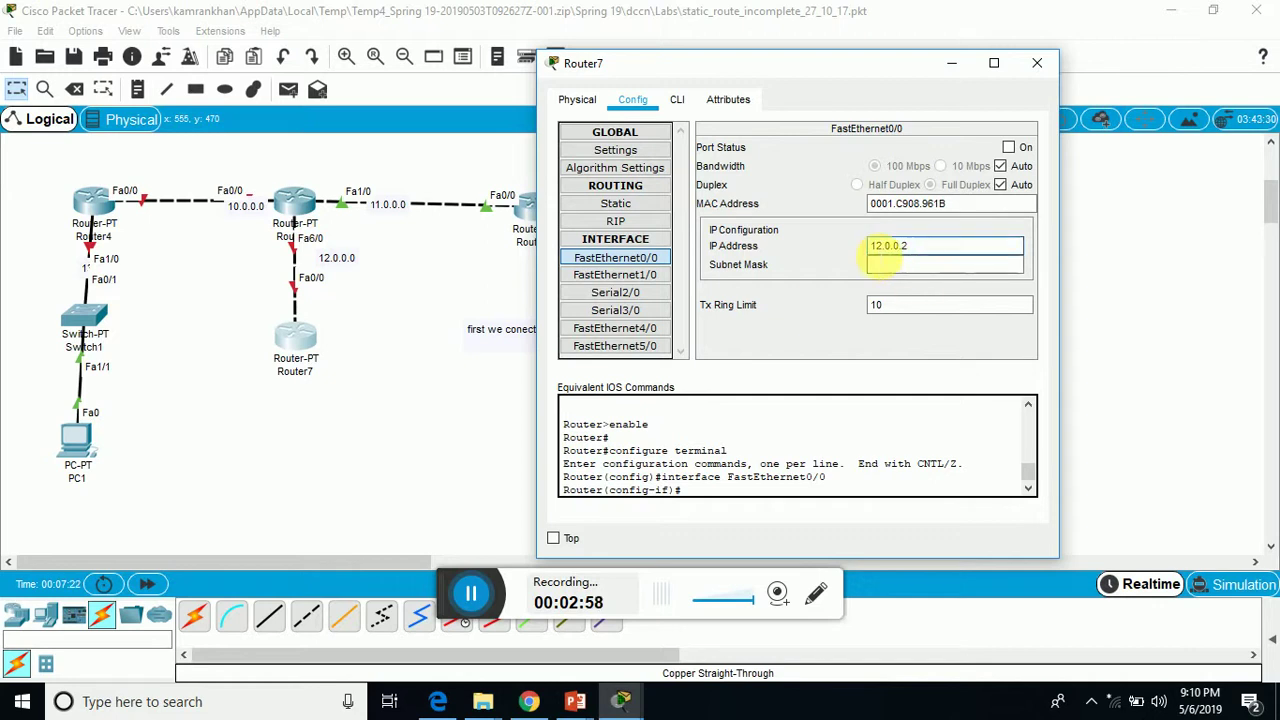
pyautogui.press('Tab')
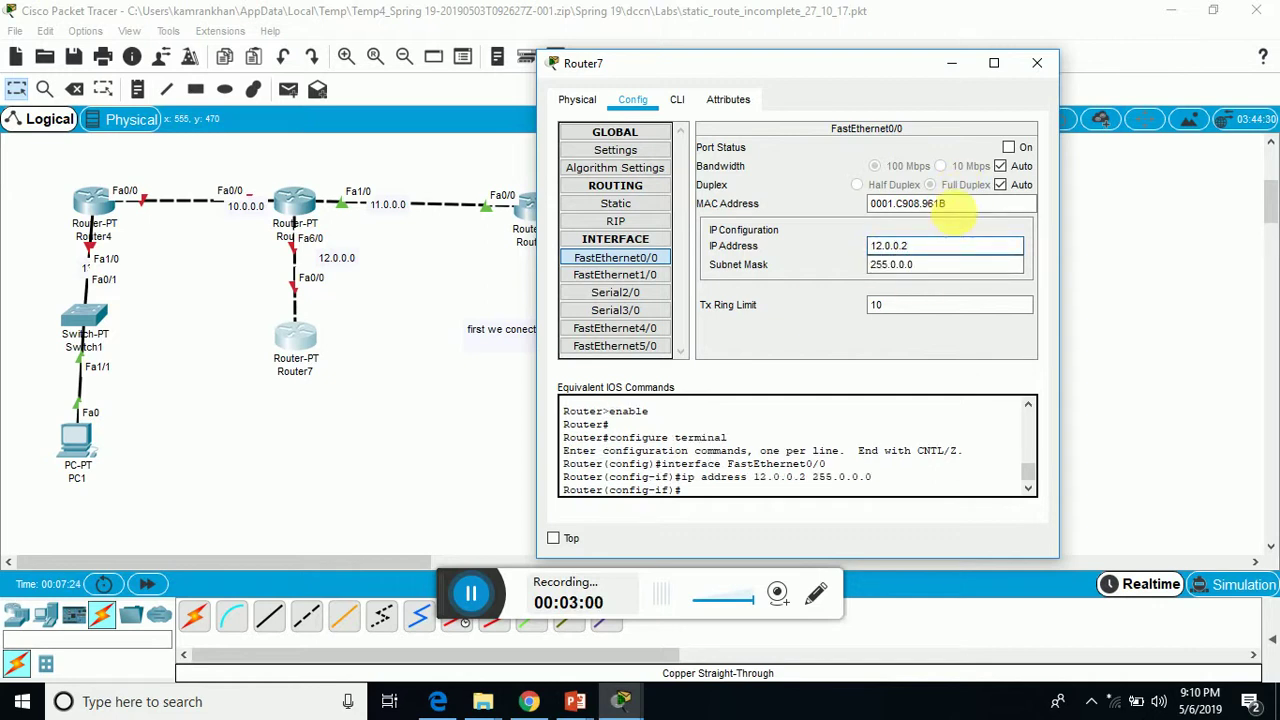
pyautogui.click(1008, 147)
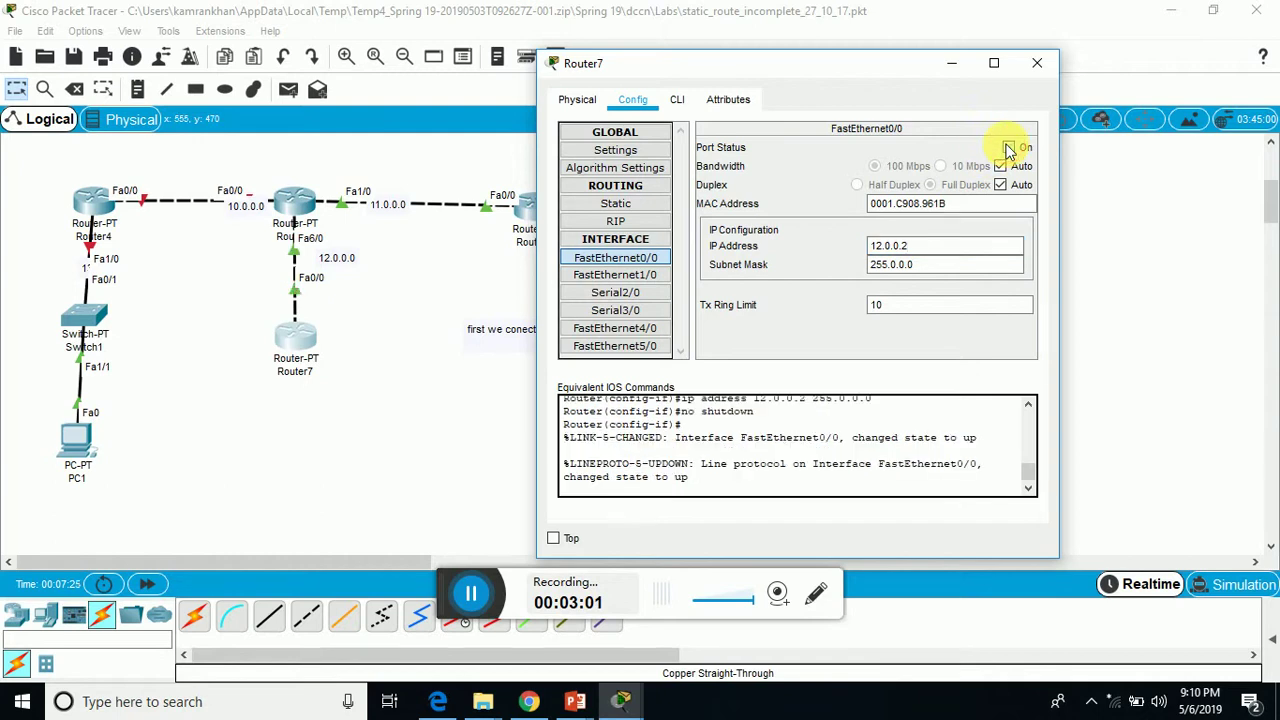
pyautogui.click(1037, 63)
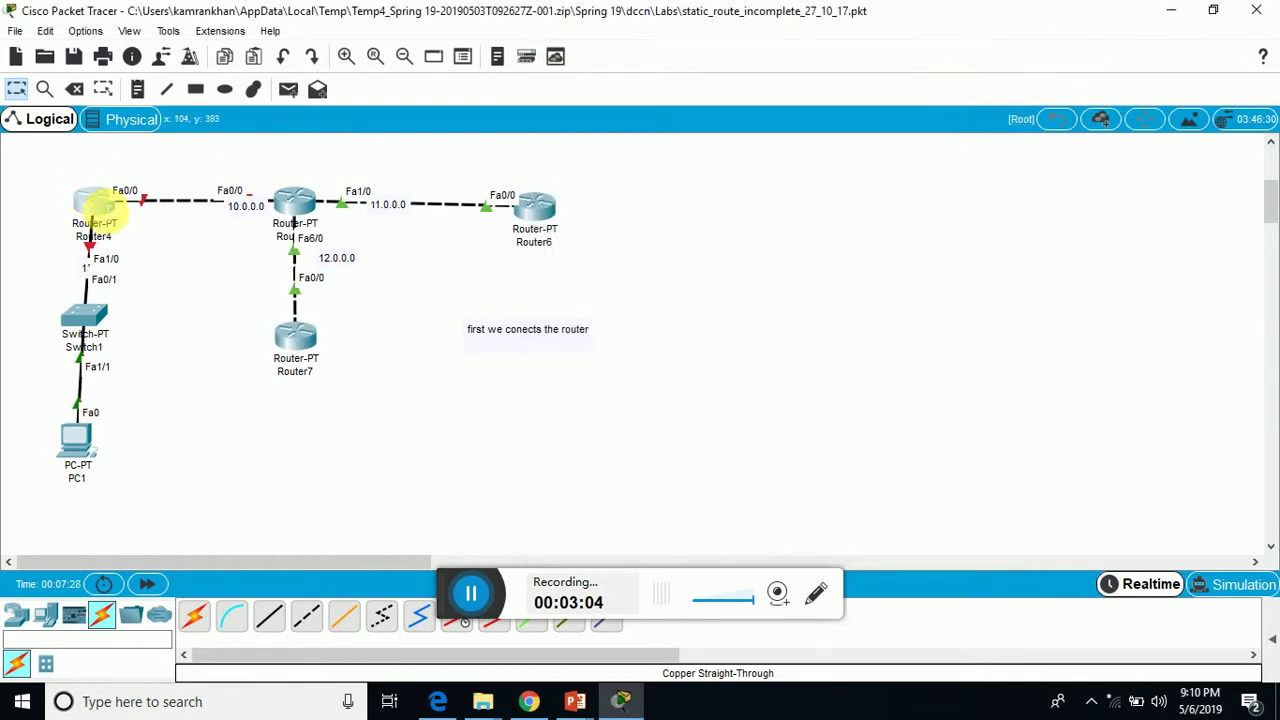
# - Assign IP address 10.0.0.2 with subnet mask 255.0.0.0 to Router4 FastEthernet0/0 and enable the port
pyautogui.click(92, 202)
pyautogui.moveTo(557, 86); pyautogui.dragTo(723, 82)
pyautogui.click(643, 120)
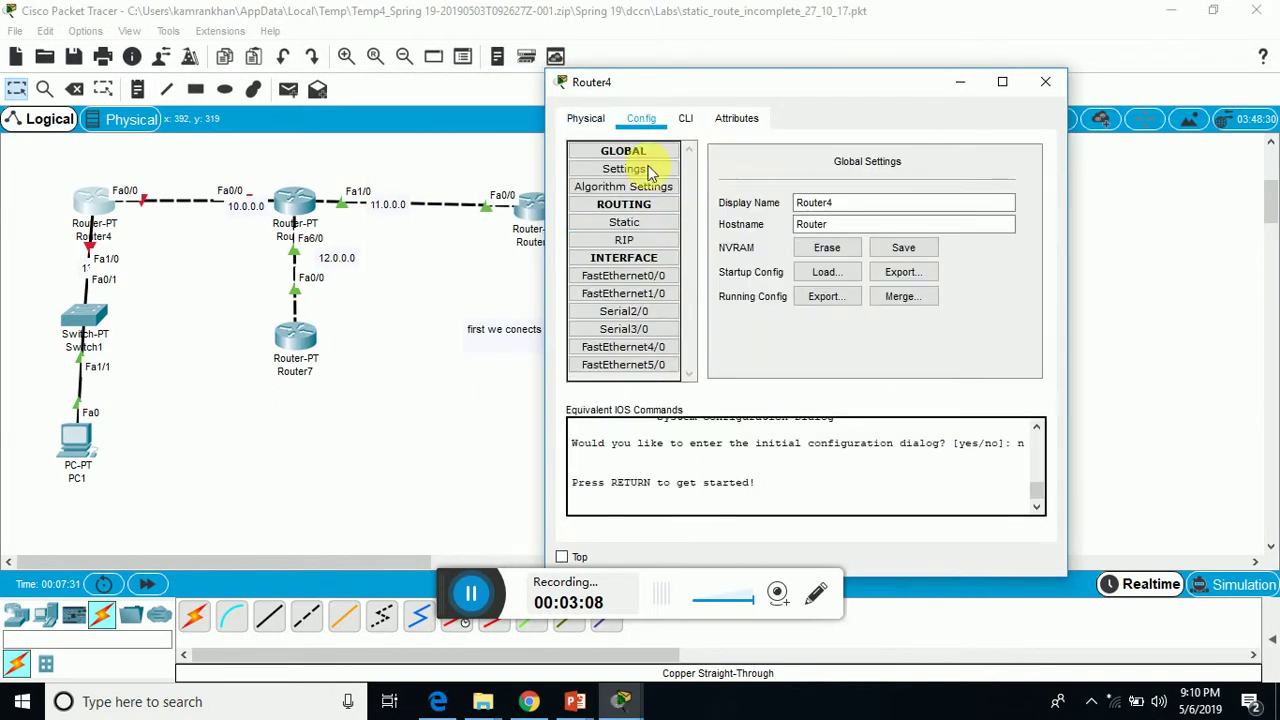
pyautogui.click(660, 276)
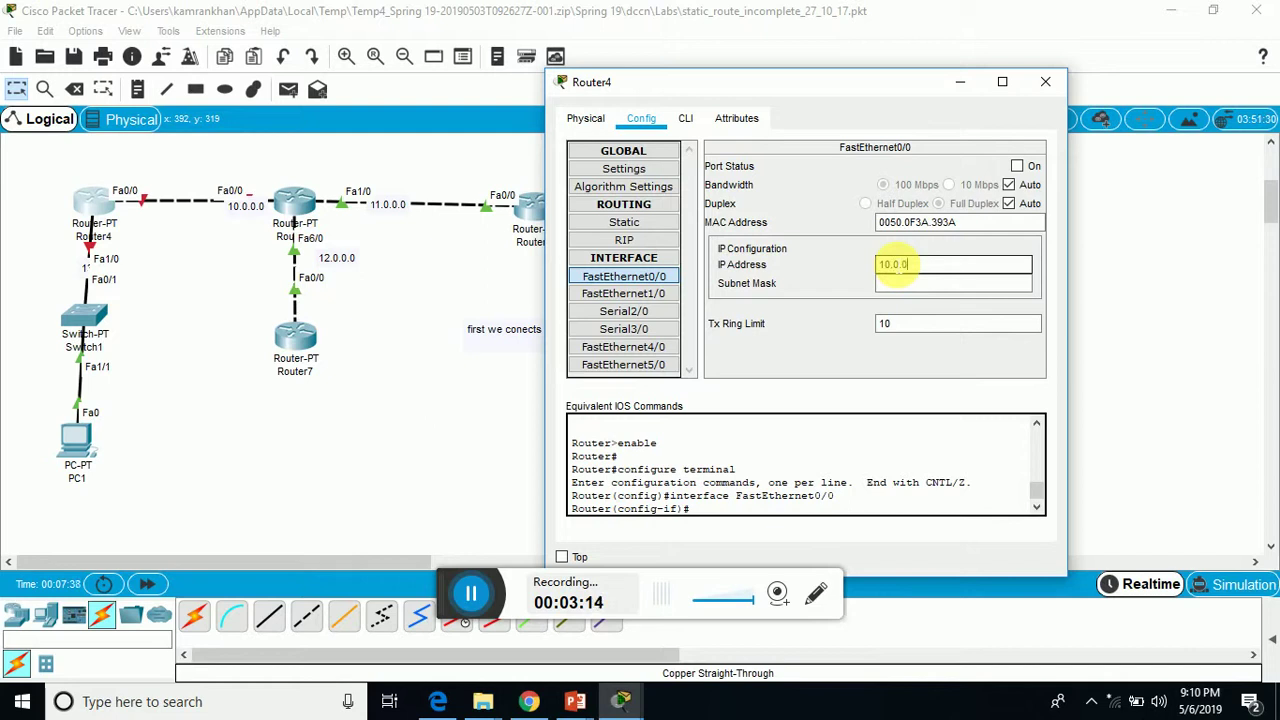
pyautogui.press('Return')
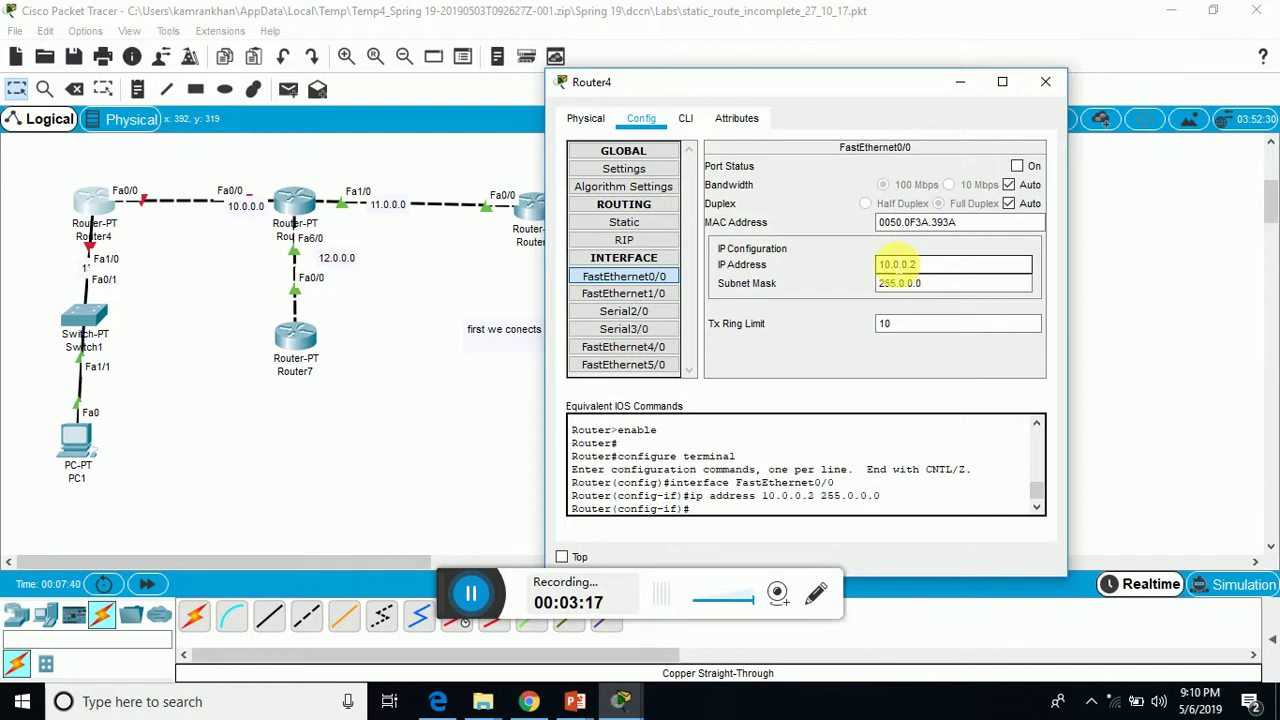
pyautogui.click(1016, 166)
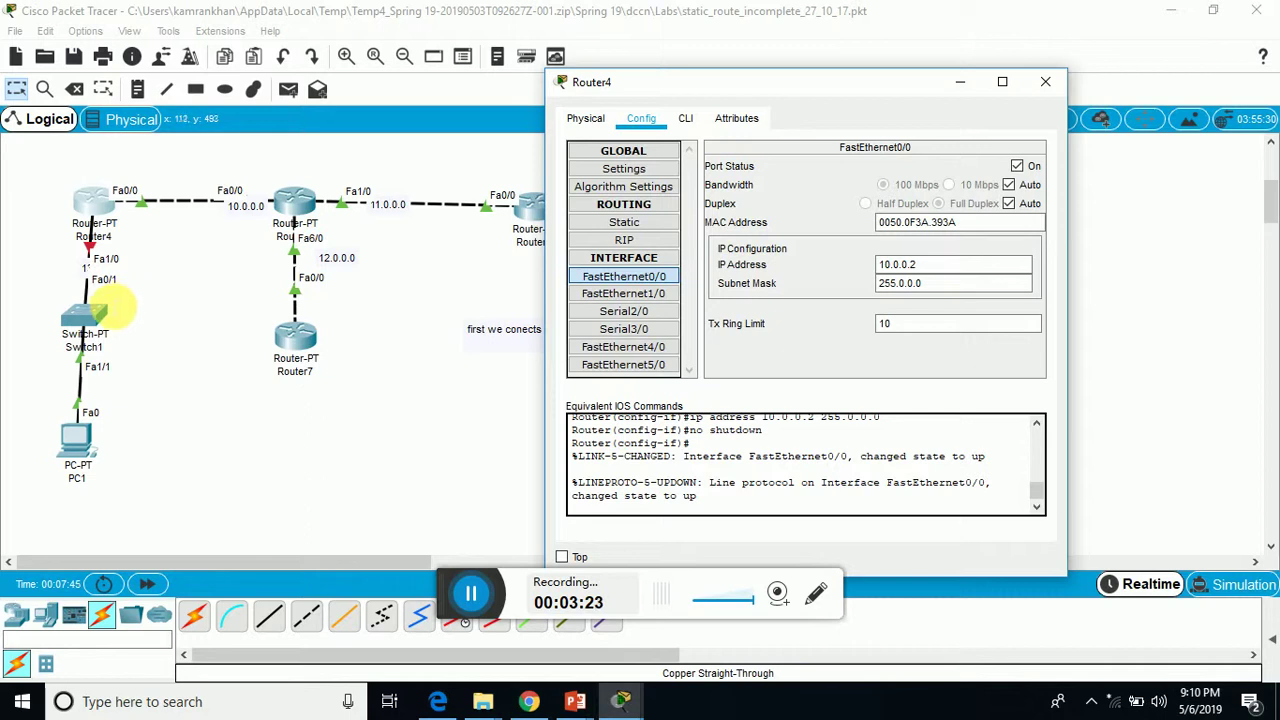
# - Check the network label on the Router4–Switch1 link and return to the Router4 configuration
pyautogui.click(94, 270)
pyautogui.click(98, 268)
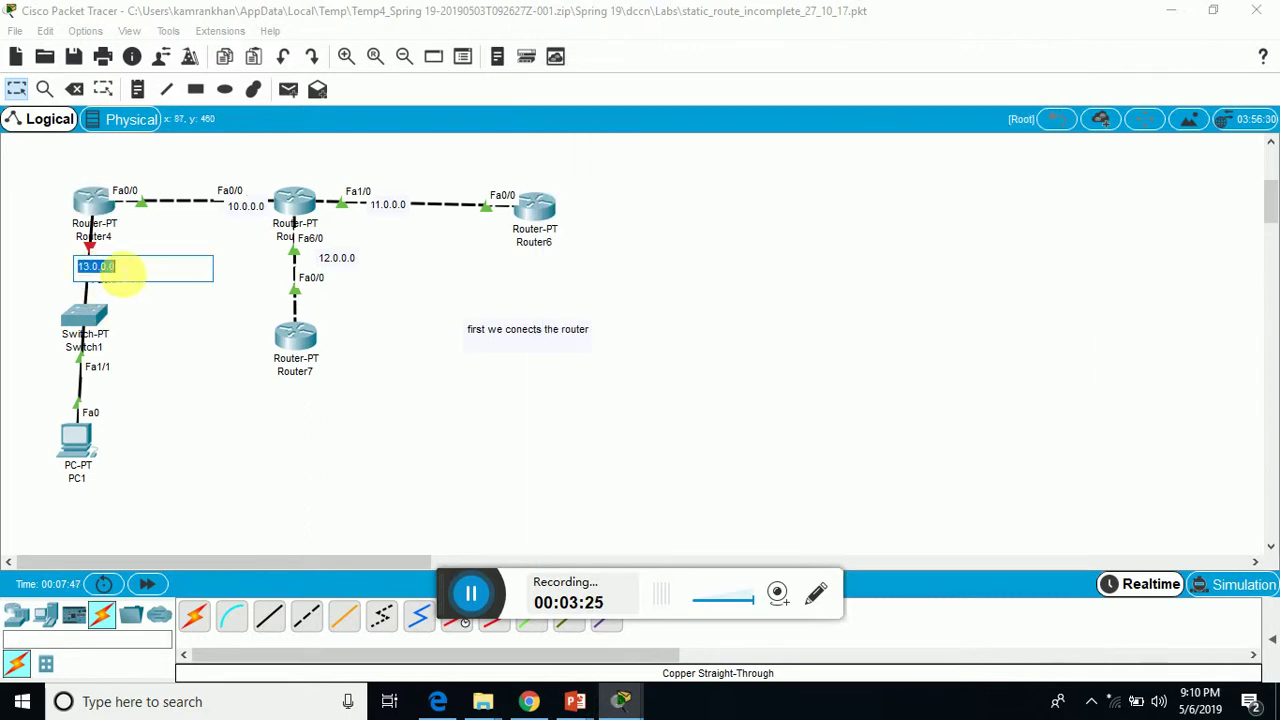
pyautogui.click(194, 308)
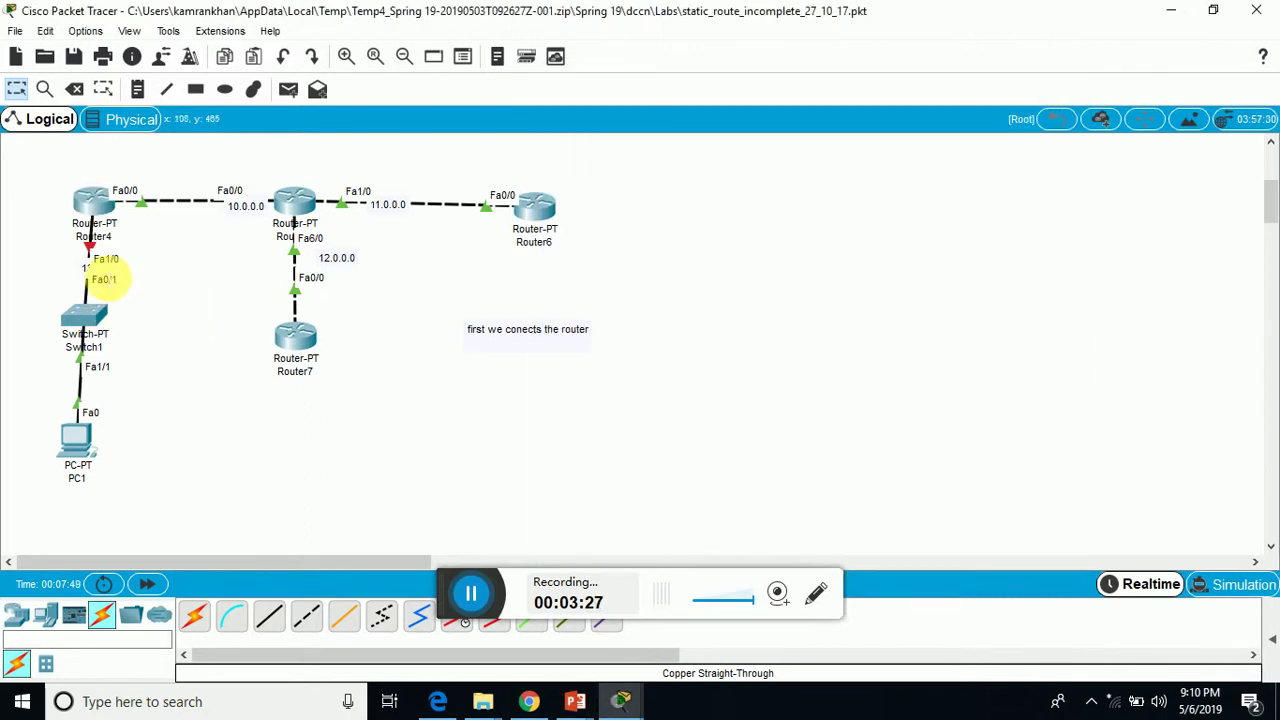
pyautogui.click(96, 267)
pyautogui.click(621, 701)
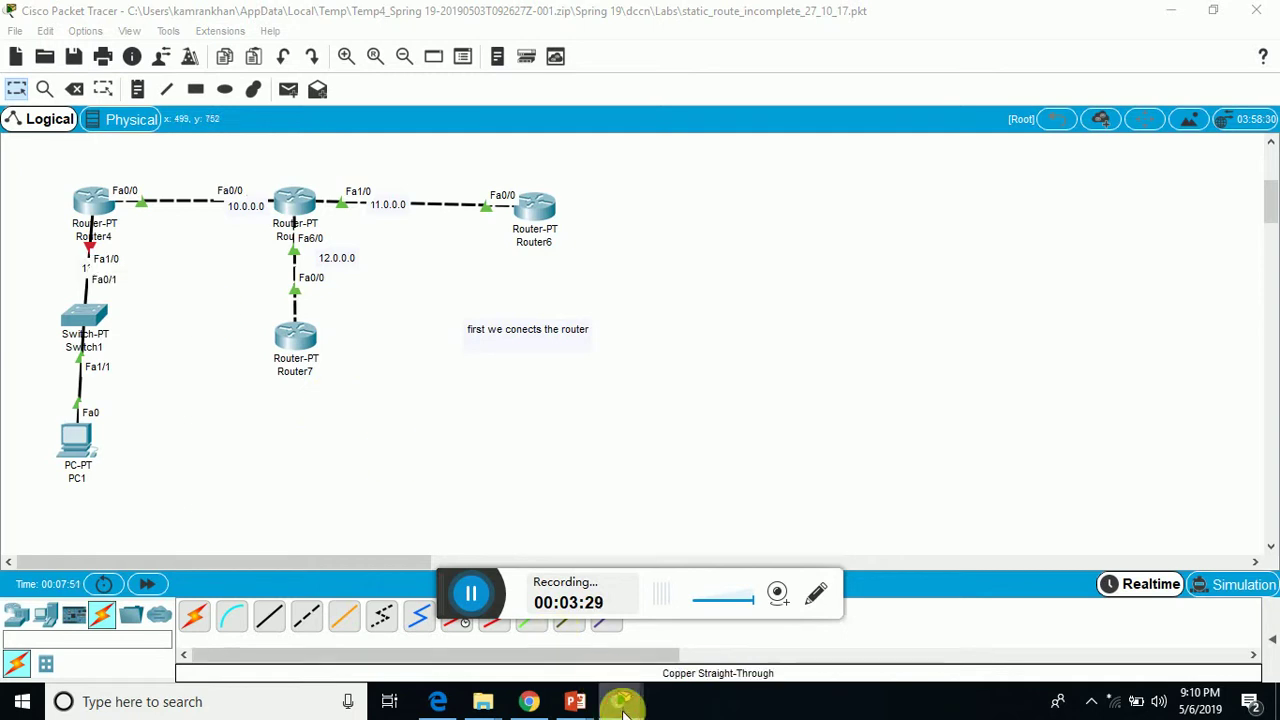
pyautogui.click(686, 638)
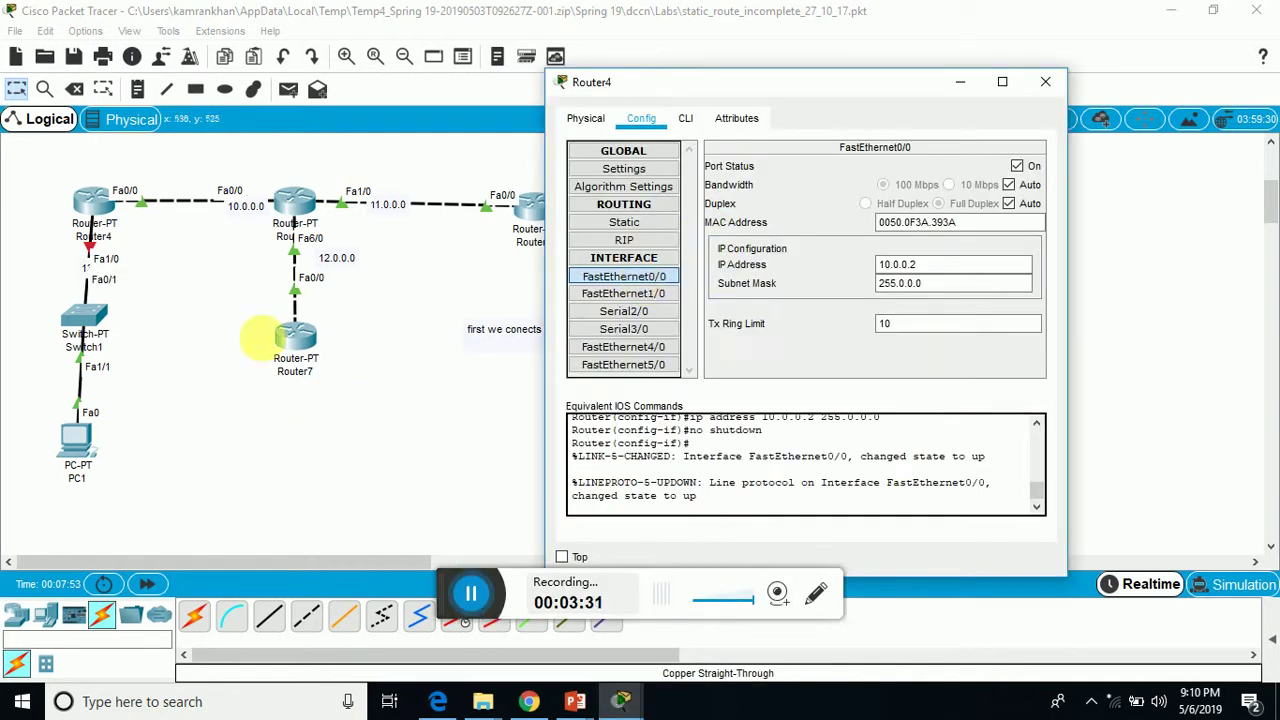
# - Assign IP address 13.0.0.1 with subnet mask 255.0.0.0 to Router4 FastEthernet1/0, enable the port and close the router's configuration
pyautogui.click(612, 292)
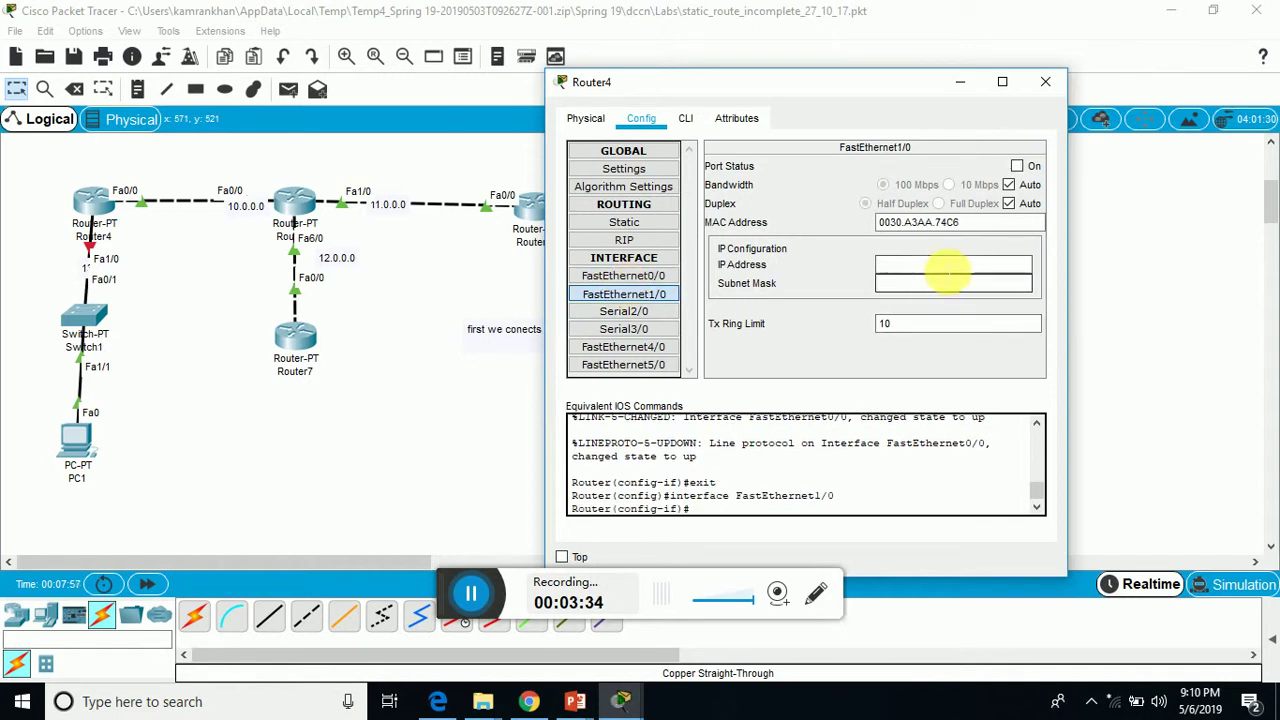
pyautogui.click(948, 266)
pyautogui.write('13.0')
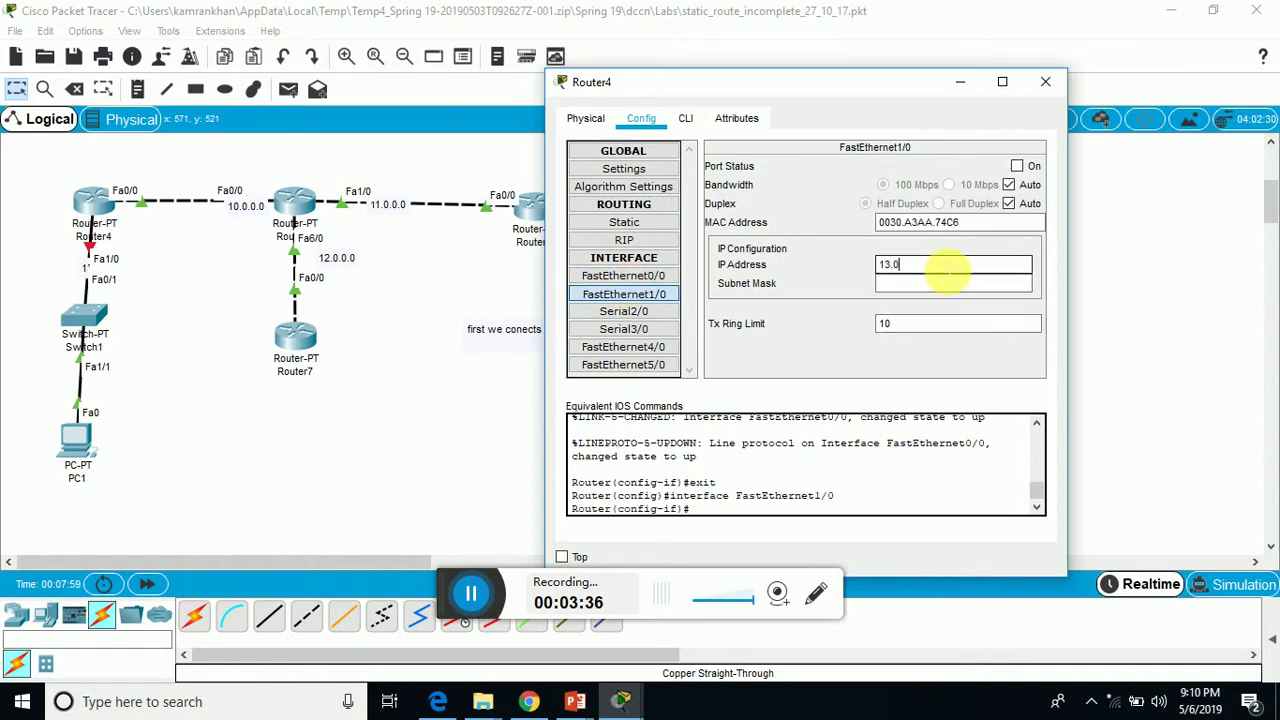
pyautogui.write('.0.1')
pyautogui.press('Return')
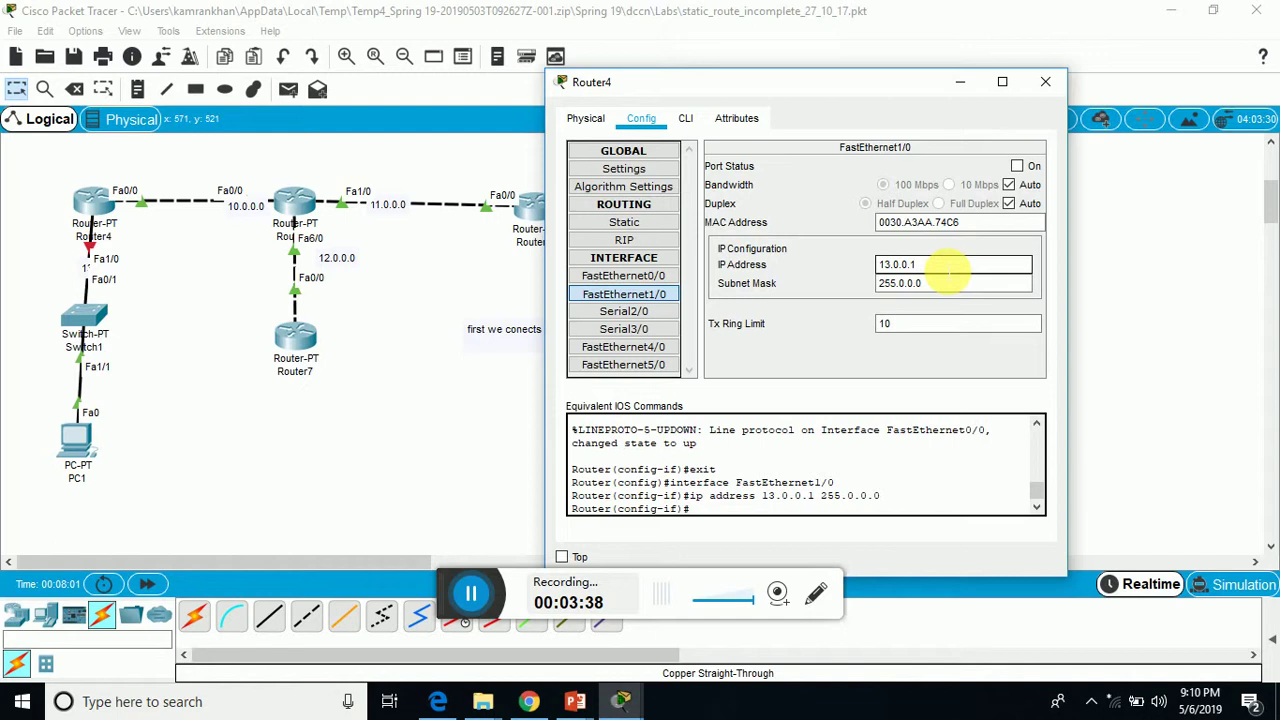
pyautogui.click(1017, 165)
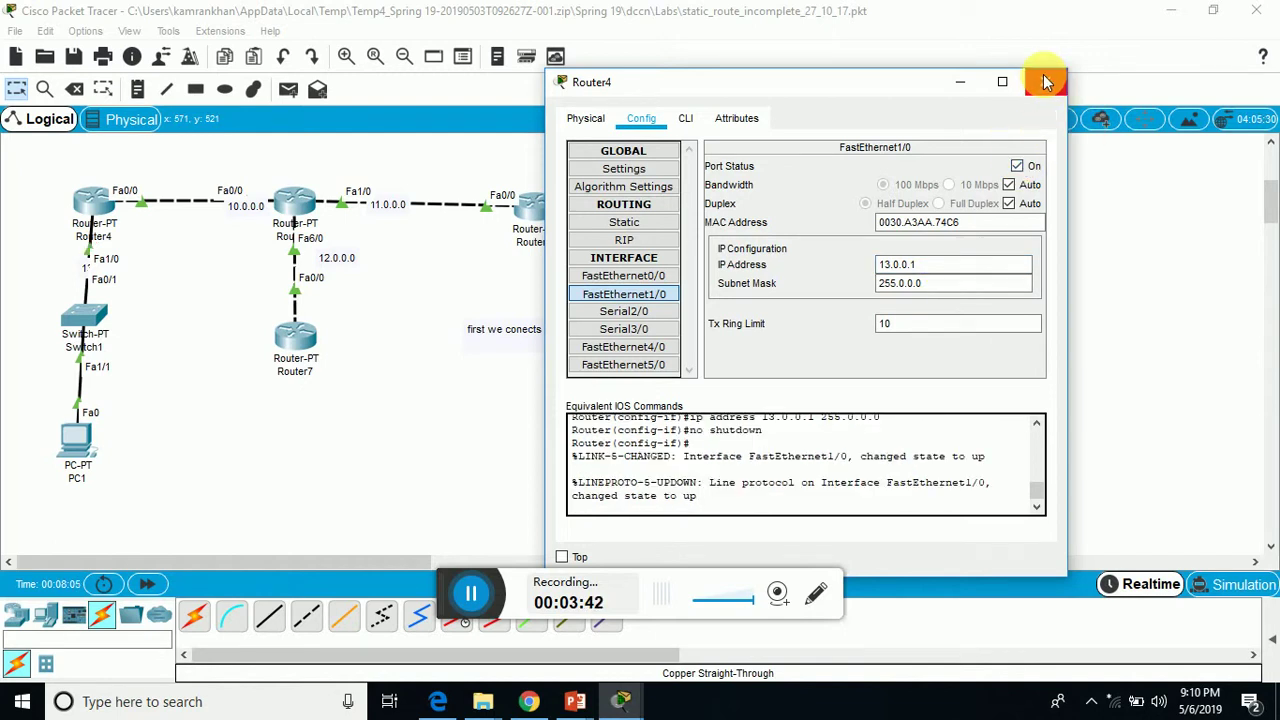
pyautogui.click(1045, 82)
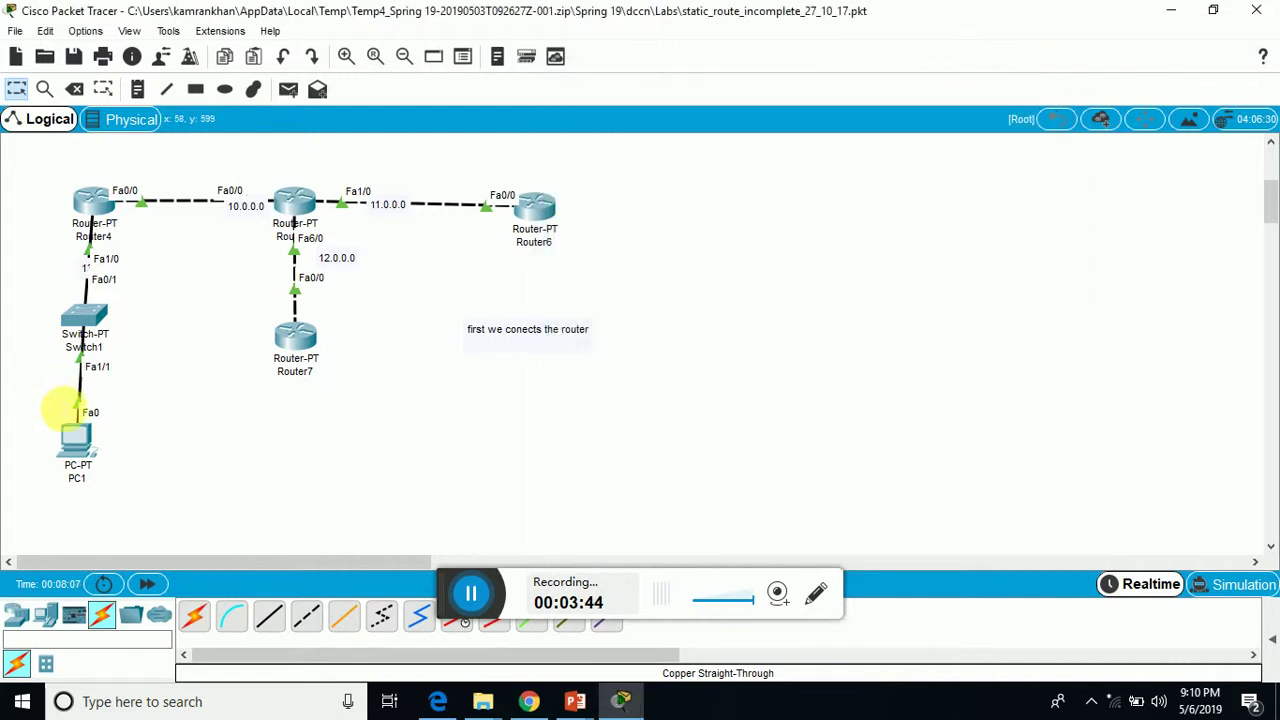
# - Open PC1's IP configuration and set its static IP address to 13.0.0.2 with subnet mask 255.0.0.0
pyautogui.click(80, 435)
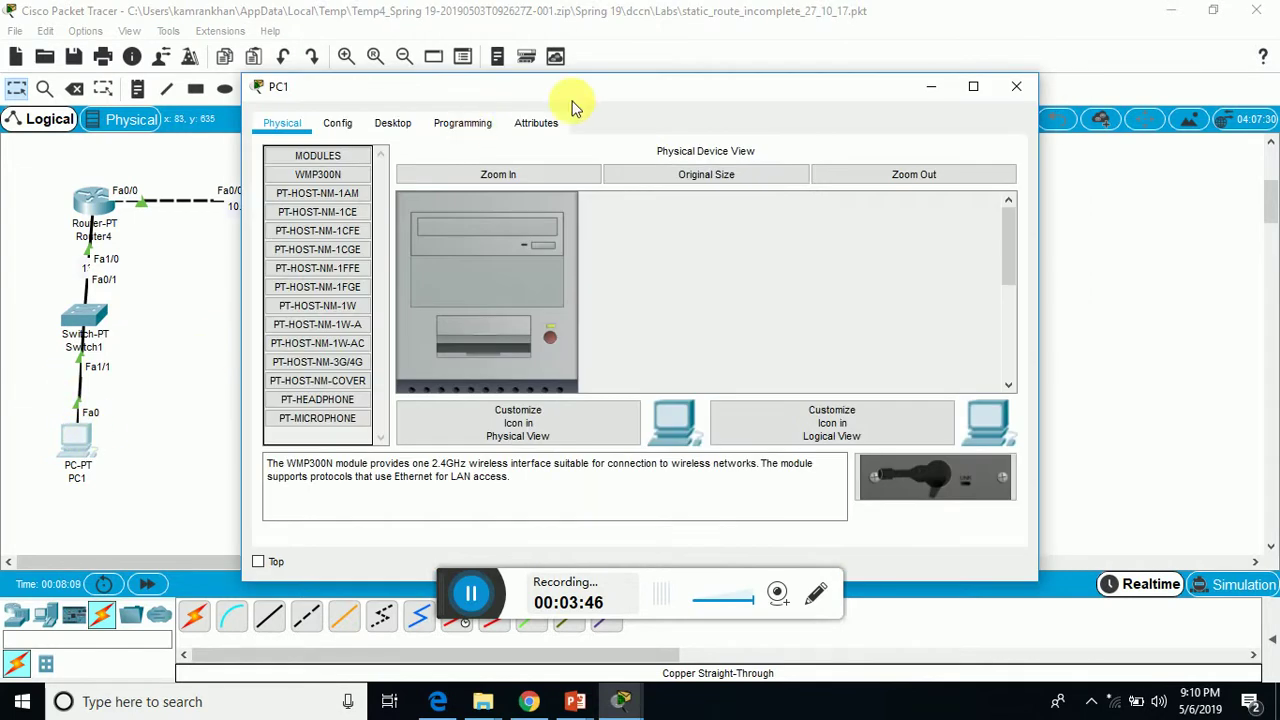
pyautogui.click(342, 124)
pyautogui.click(393, 123)
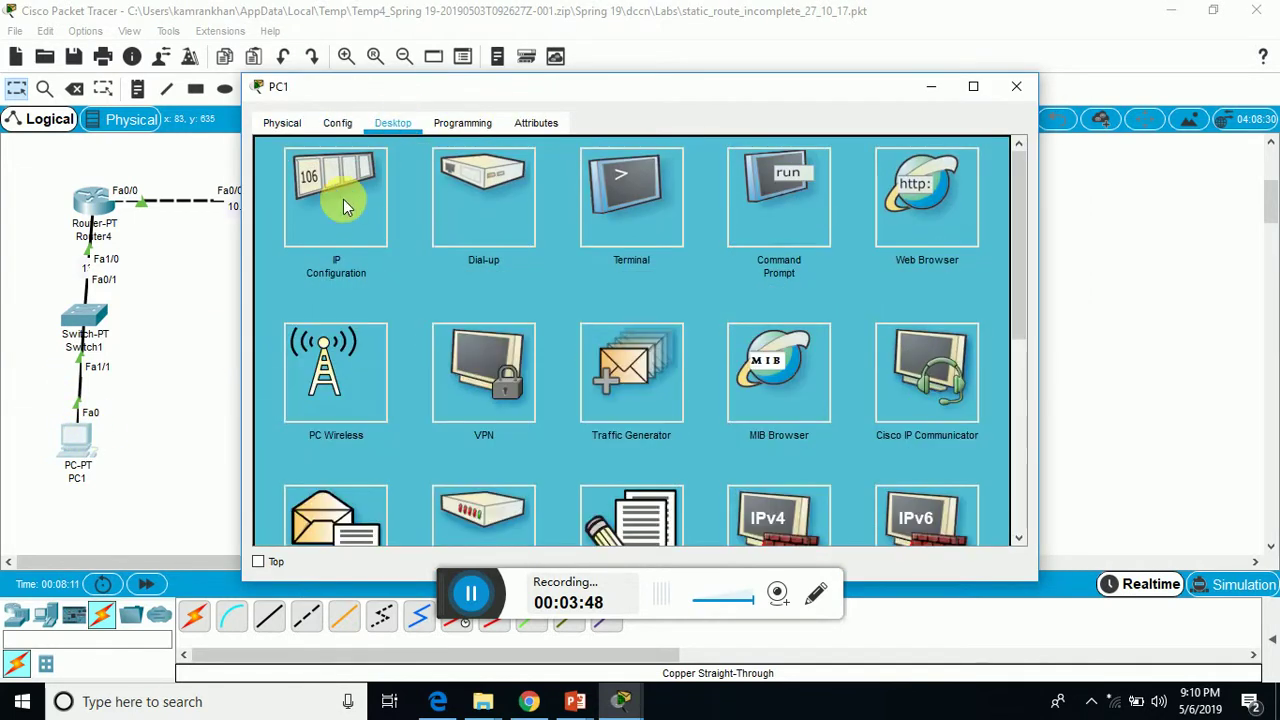
pyautogui.click(343, 205)
pyautogui.click(574, 179)
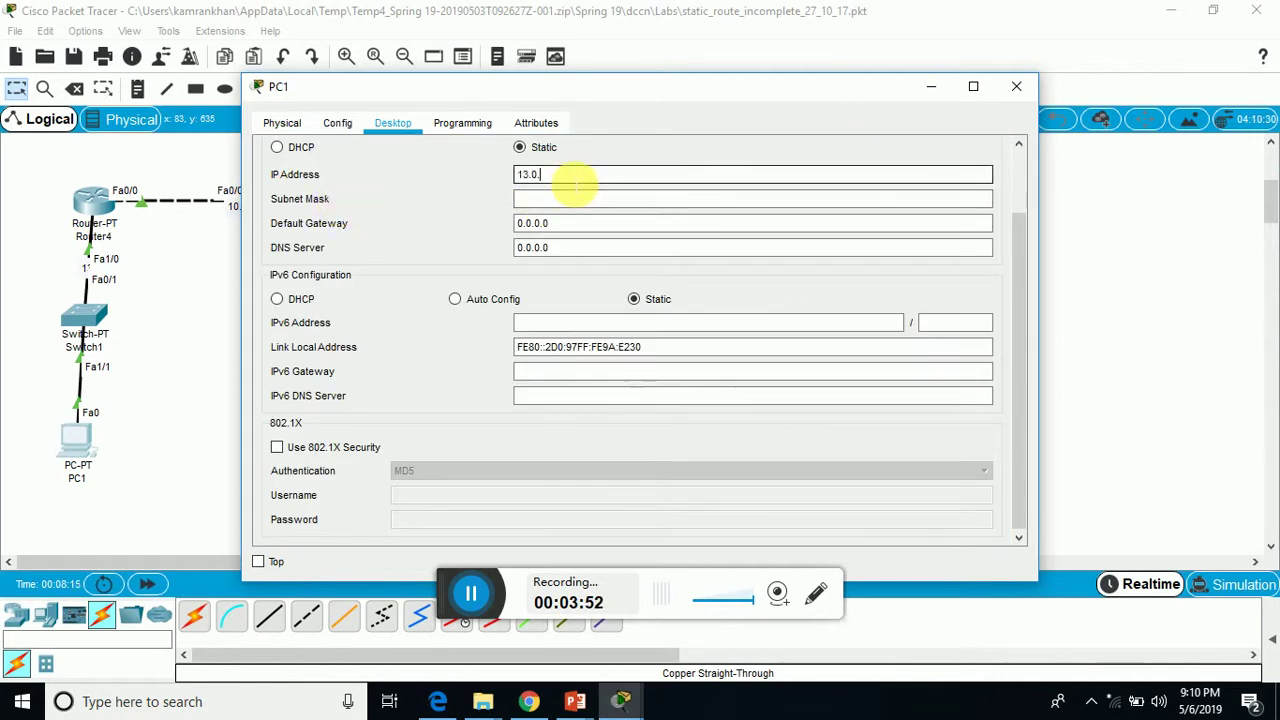
pyautogui.write('13.0.0.2')
# - Set PC1's default gateway to 13.0.0.1 and close the PC's configuration
pyautogui.moveTo(571, 177); pyautogui.dragTo(429, 166)
pyautogui.hotkey('ctrl', 'c')
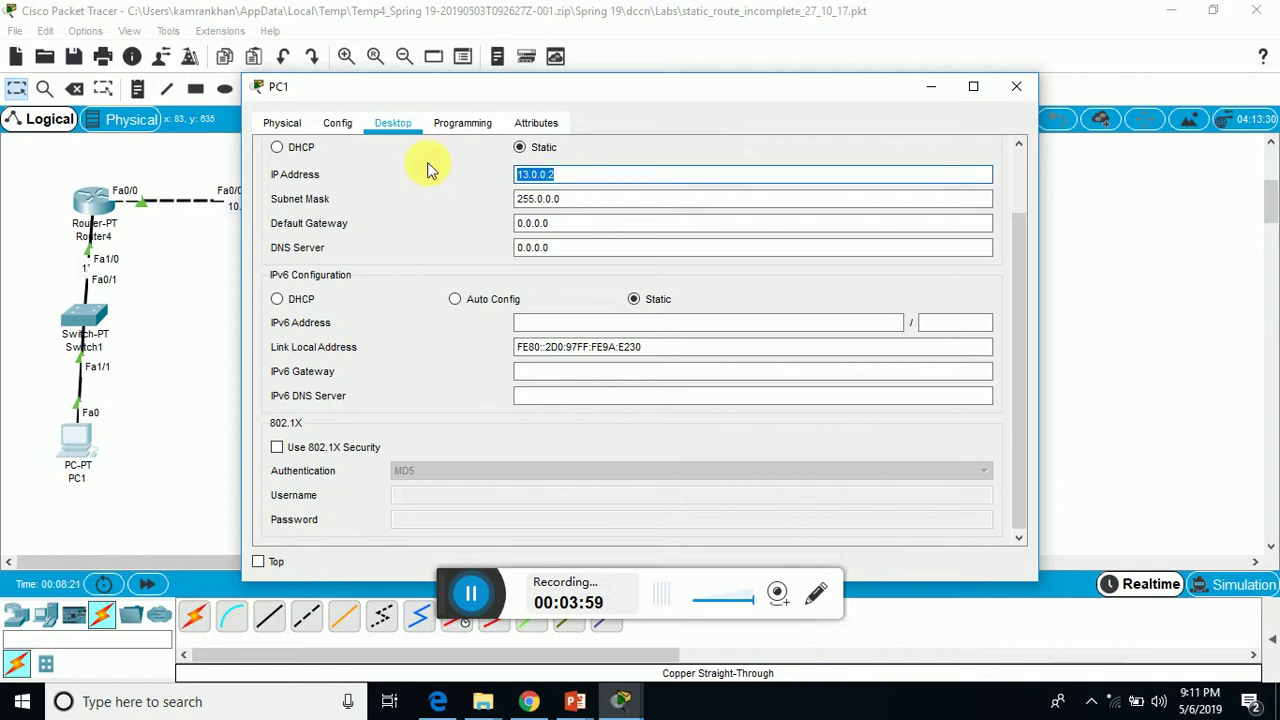
pyautogui.moveTo(571, 225); pyautogui.dragTo(395, 230)
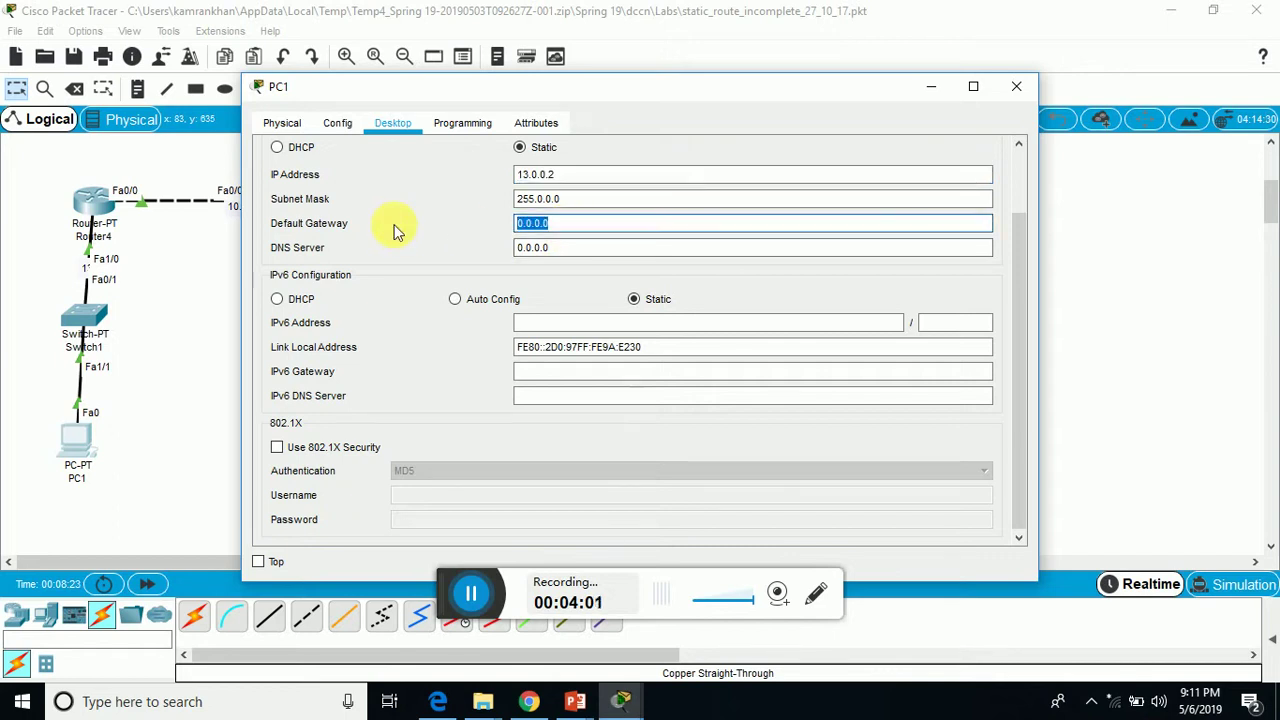
pyautogui.hotkey('ctrl', 'v')
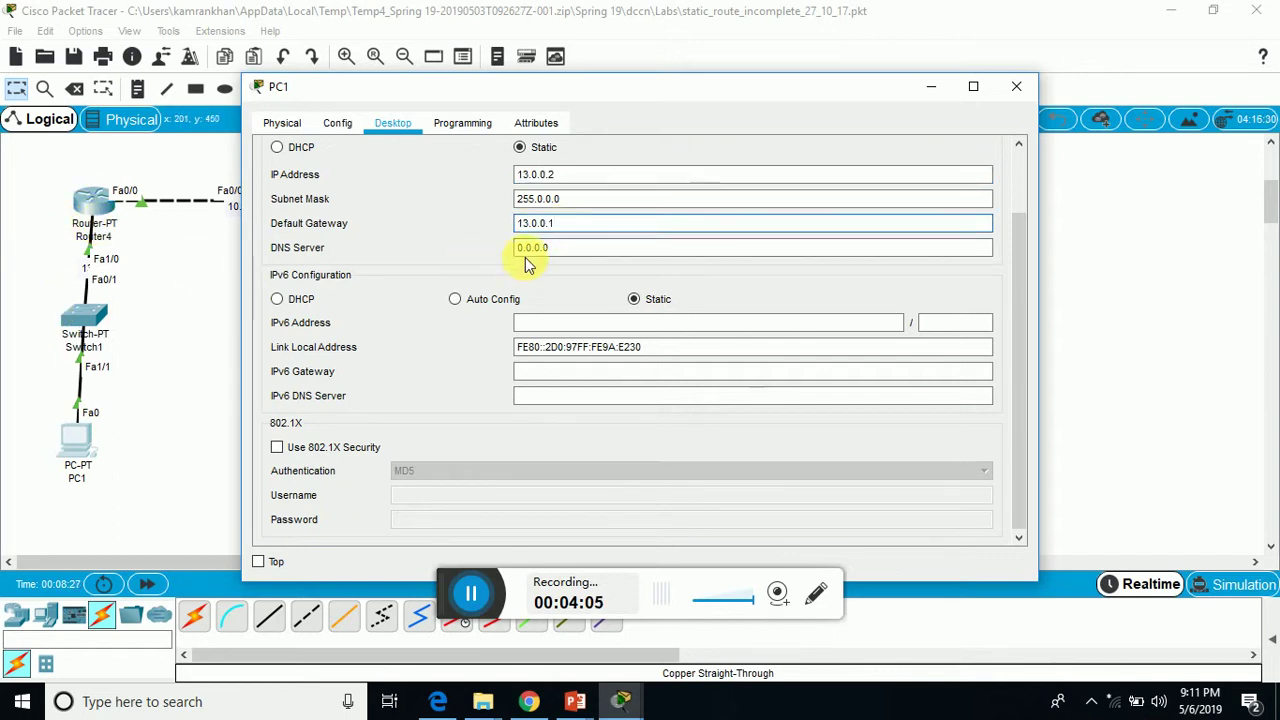
pyautogui.click(1016, 86)
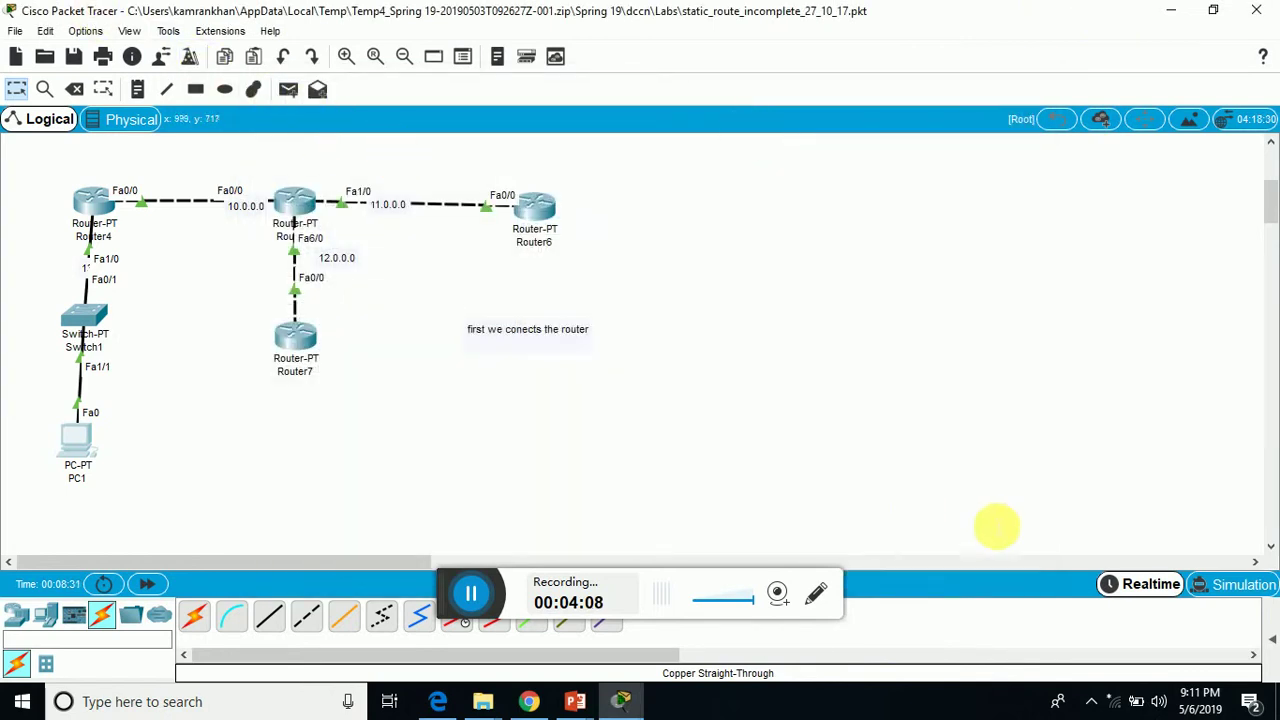
# - Reveal the PDU list and send simple test PDUs from Router5 to Router6 and from Router4 to Router5
pyautogui.moveTo(1272, 645); pyautogui.dragTo(800, 650)
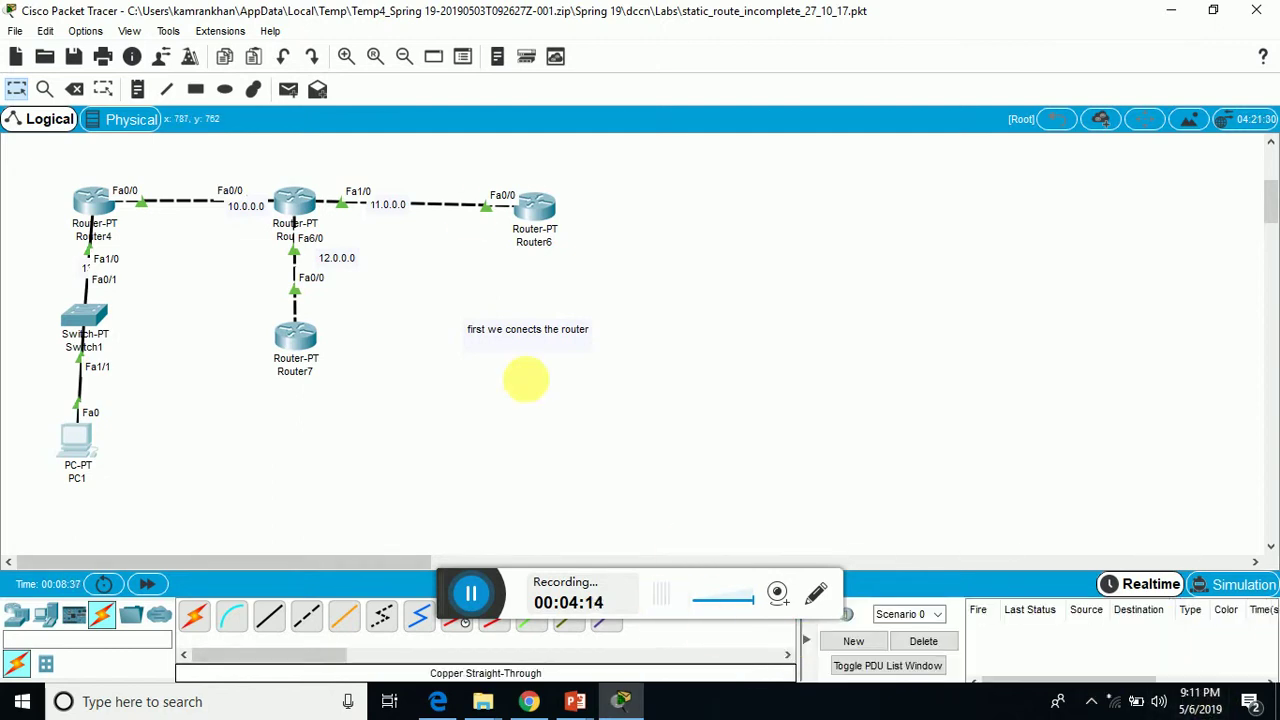
pyautogui.click(288, 89)
pyautogui.click(295, 203)
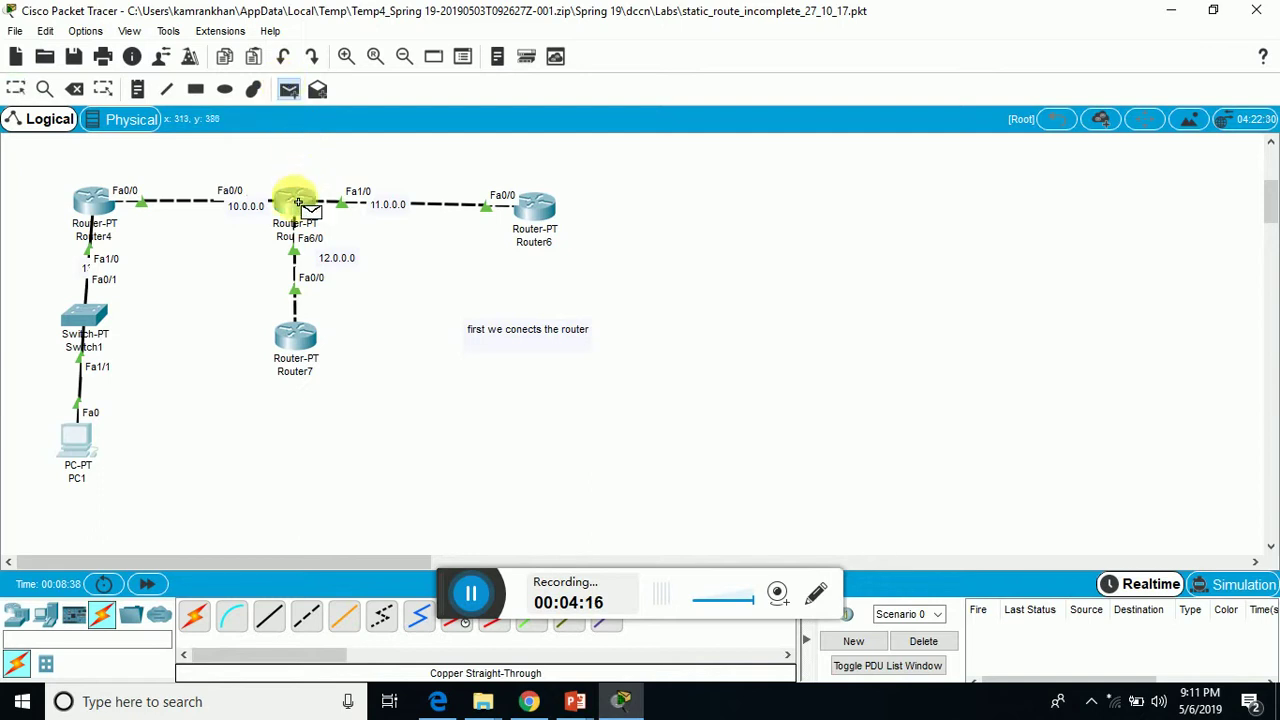
pyautogui.click(540, 210)
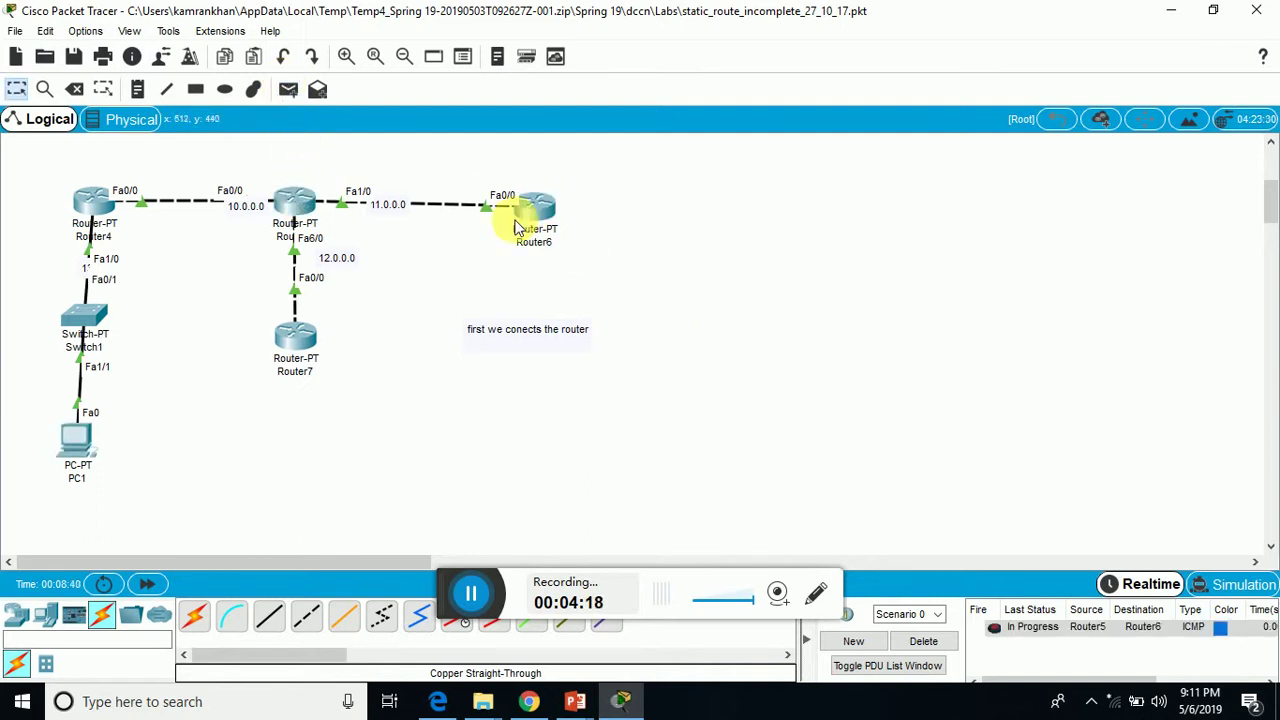
pyautogui.click(289, 89)
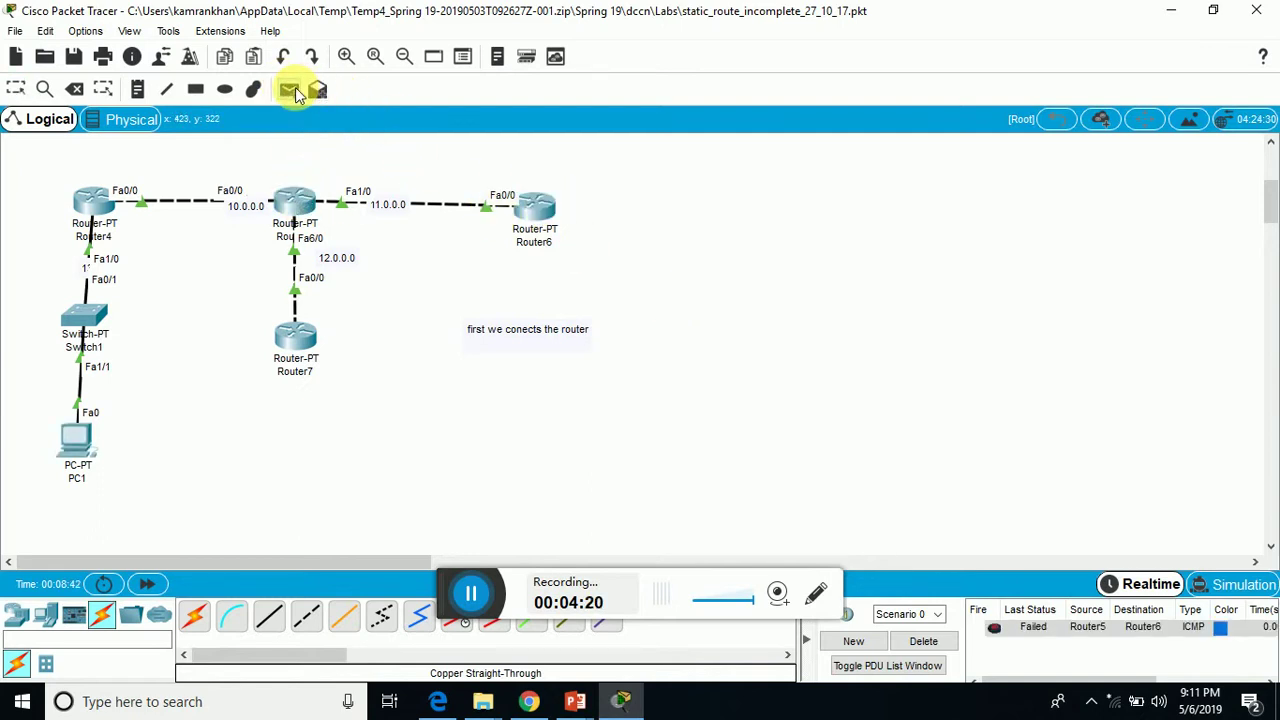
pyautogui.click(112, 205)
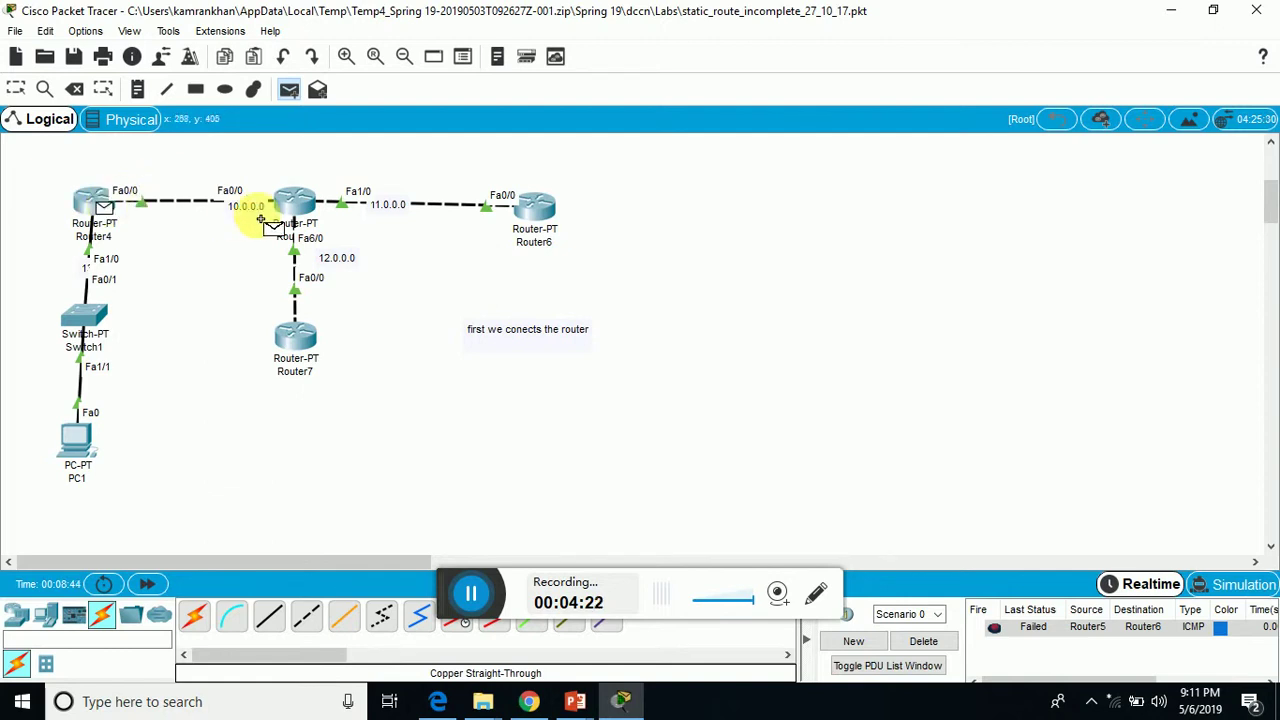
pyautogui.click(285, 202)
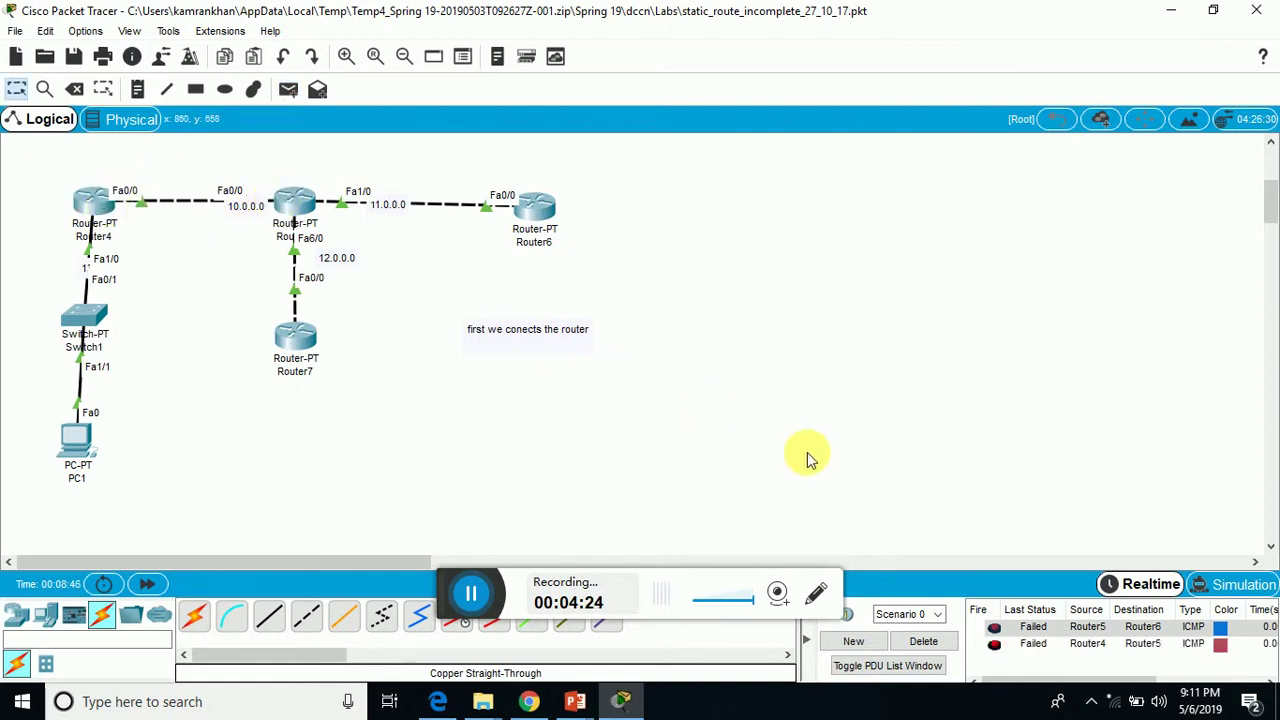
# - Fire both test PDUs again, and delete the scenario to clear the PDU list
pyautogui.click(992, 629)
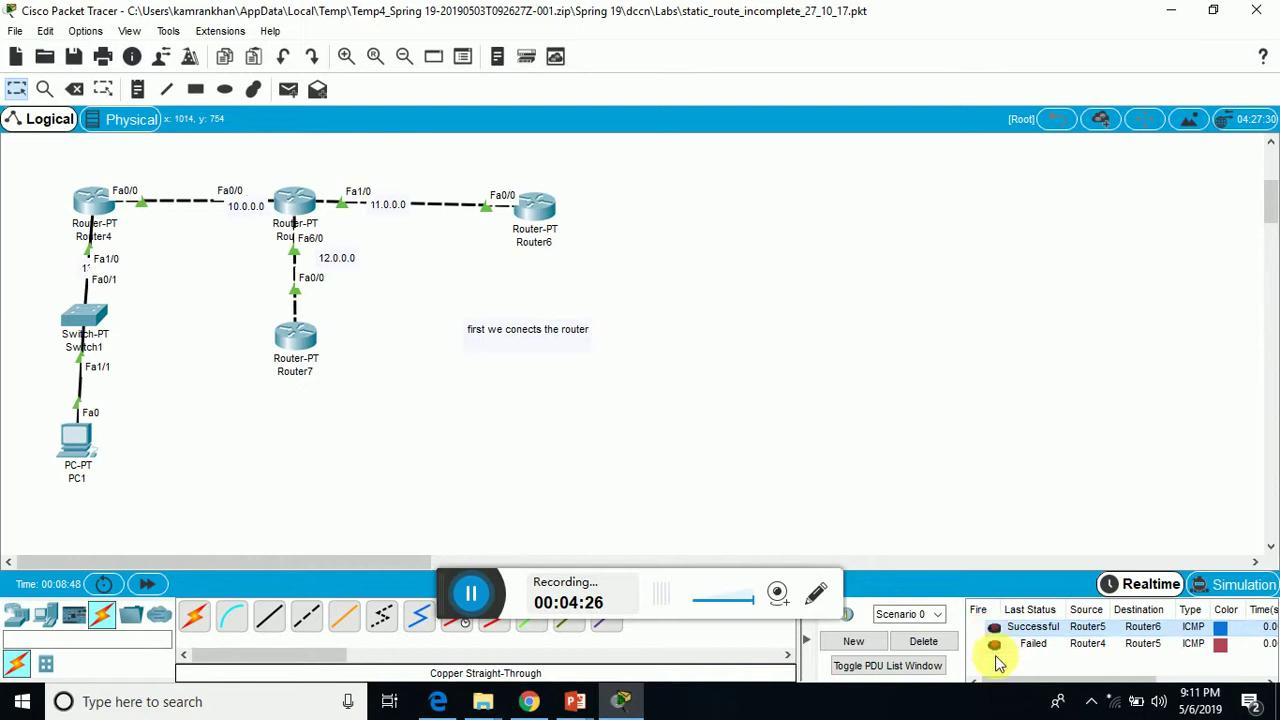
pyautogui.click(993, 643)
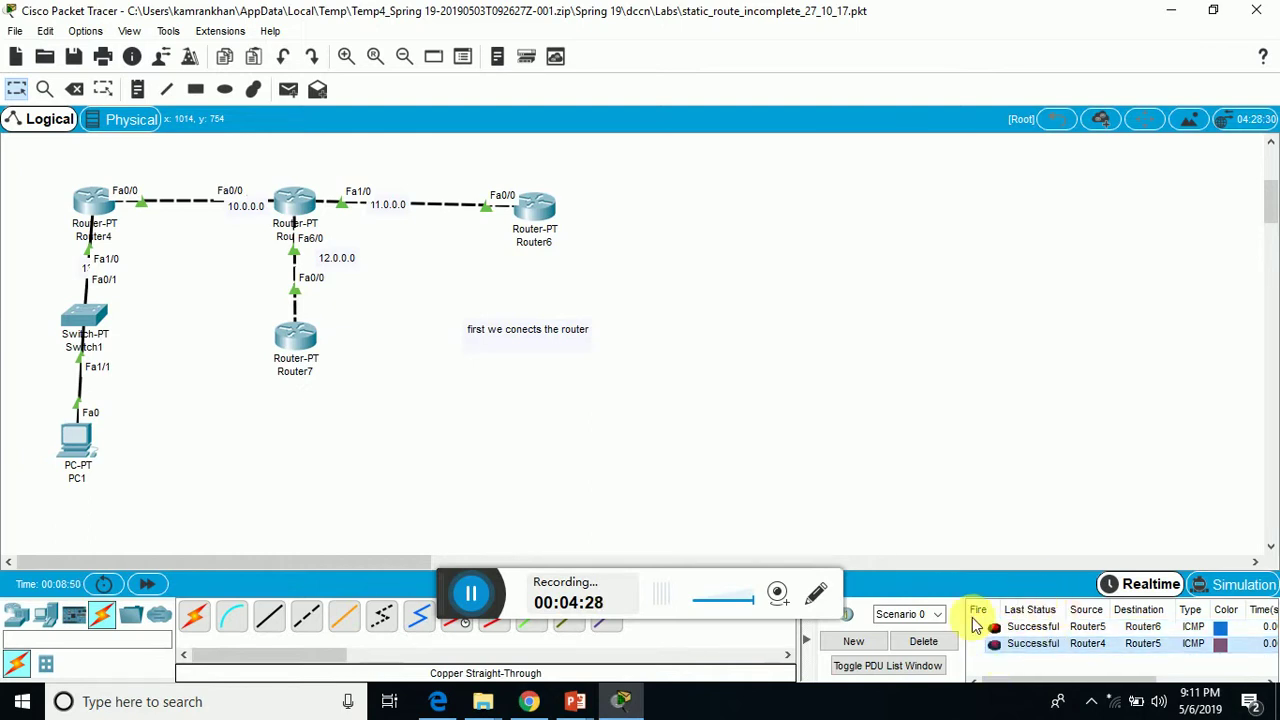
pyautogui.click(921, 641)
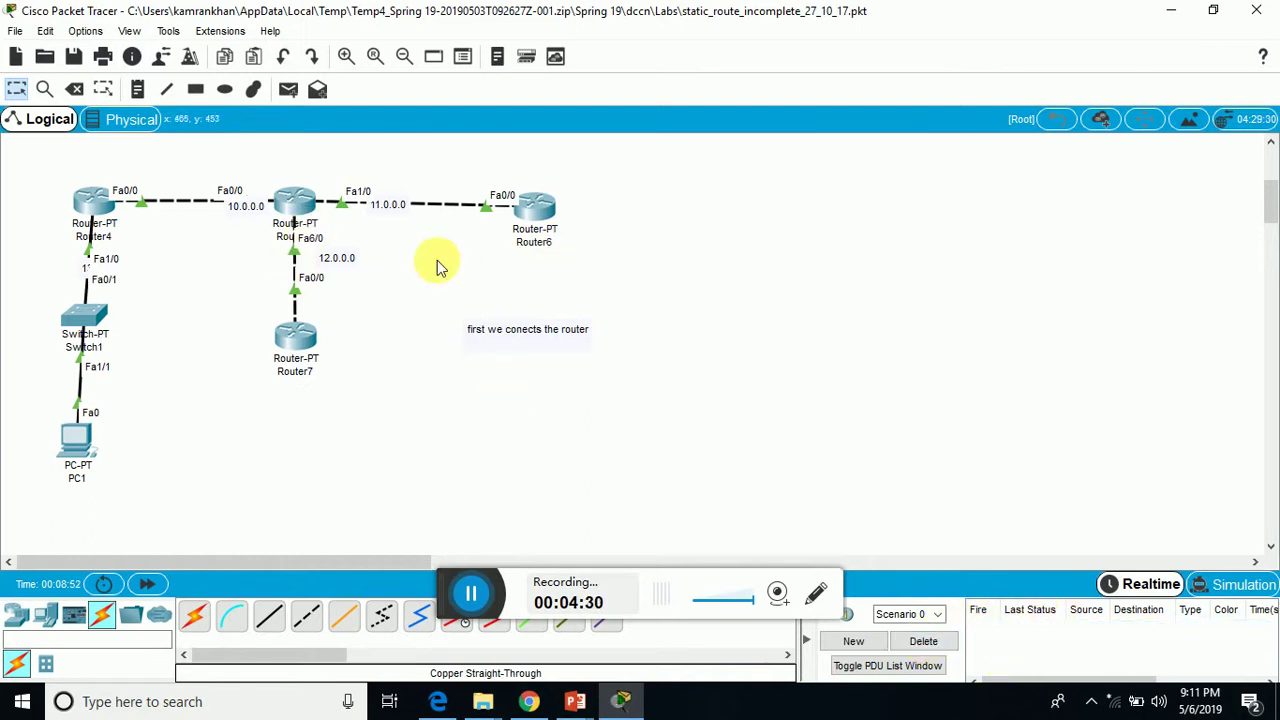
# - Place a note in the empty area beside Router6 reading "know let's us do to the static routing"
pyautogui.click(138, 89)
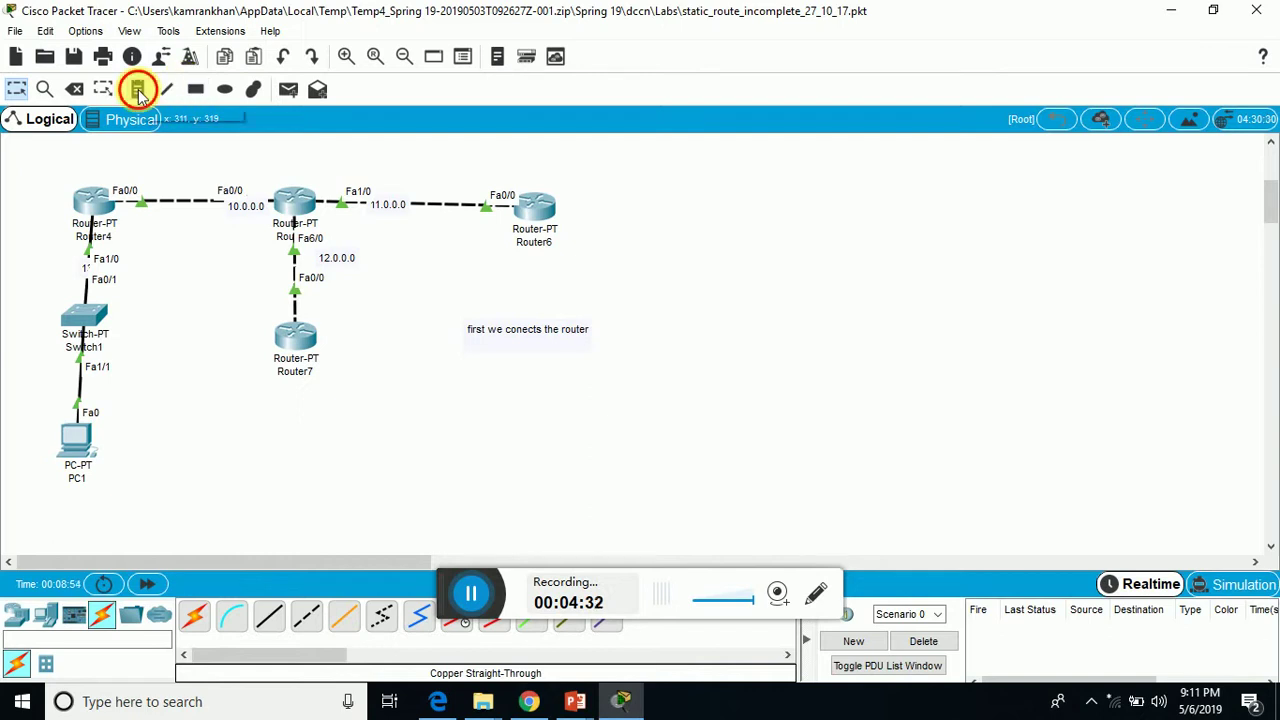
pyautogui.click(616, 281)
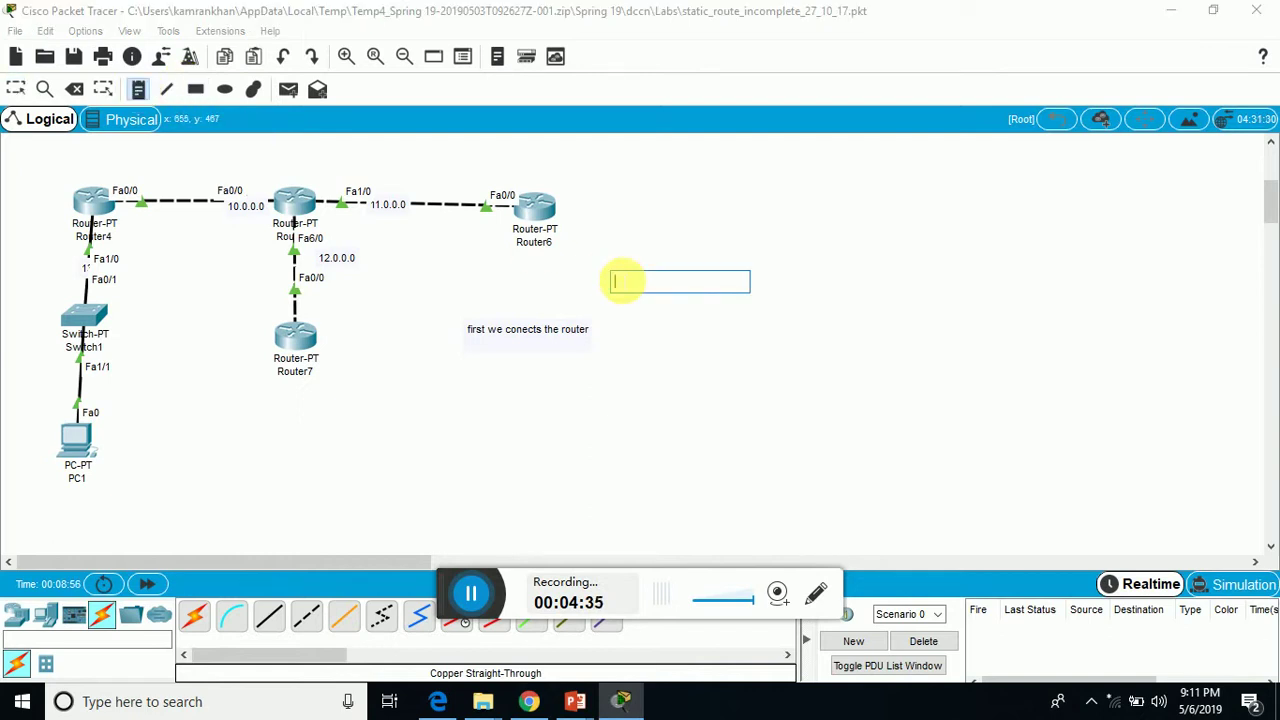
pyautogui.write("know let's us do to the st")
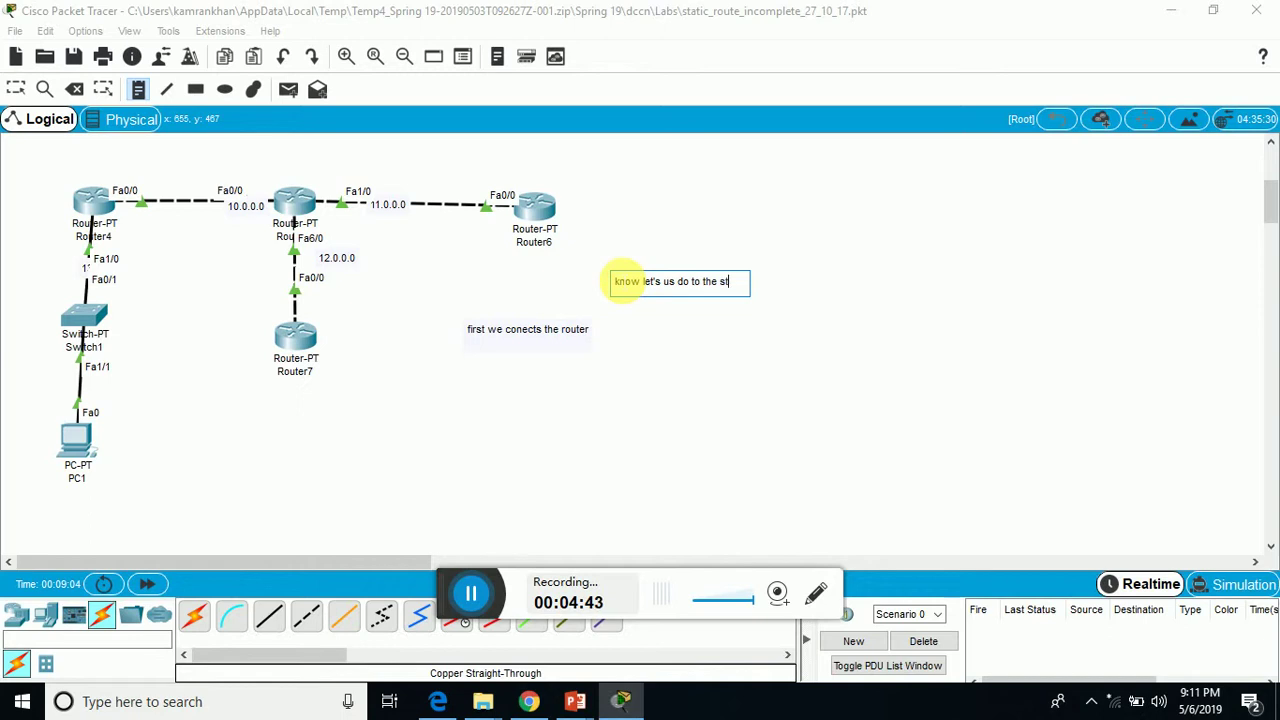
pyautogui.write('ic rout')
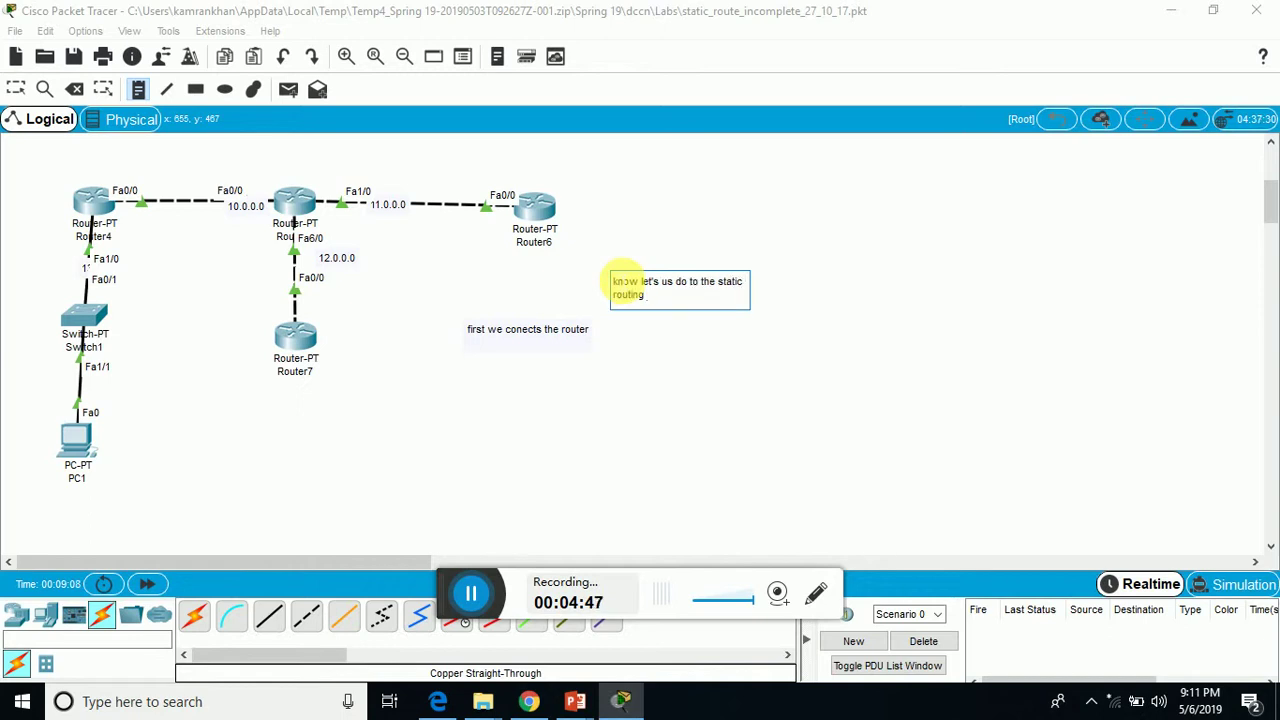
pyautogui.write('ing')
pyautogui.press('Return')
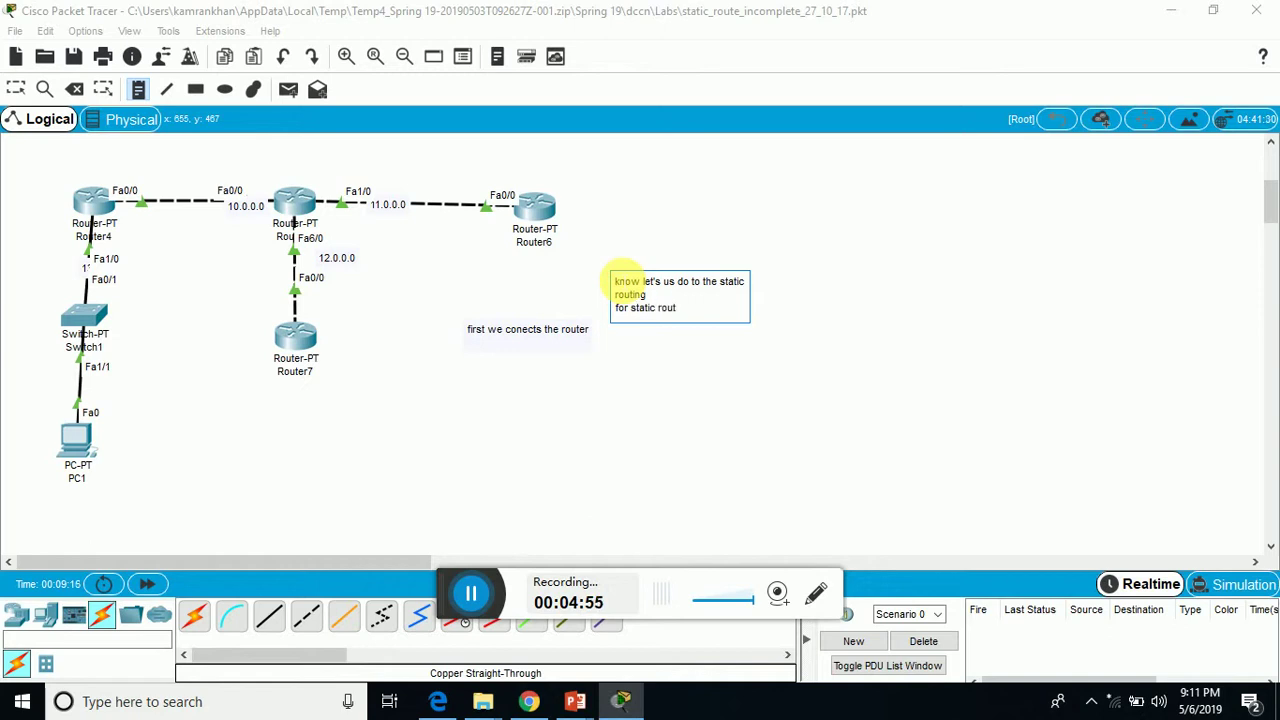
# - Add the lines "for static routing" and "network addres subnnet mask, next hope" to the note and finish it
pyautogui.write('for static routing')
pyautogui.press('Return')
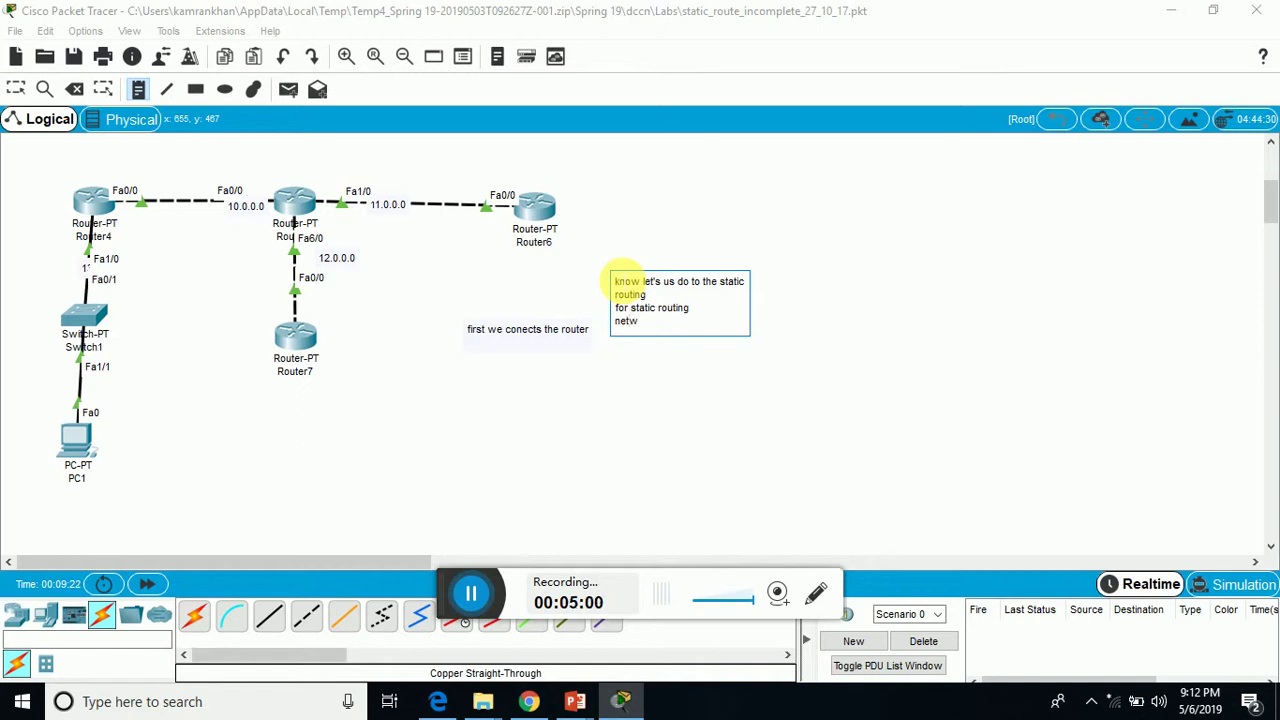
pyautogui.write('work addres subnet mast')
pyautogui.press('BackSpace')
pyautogui.write('k')
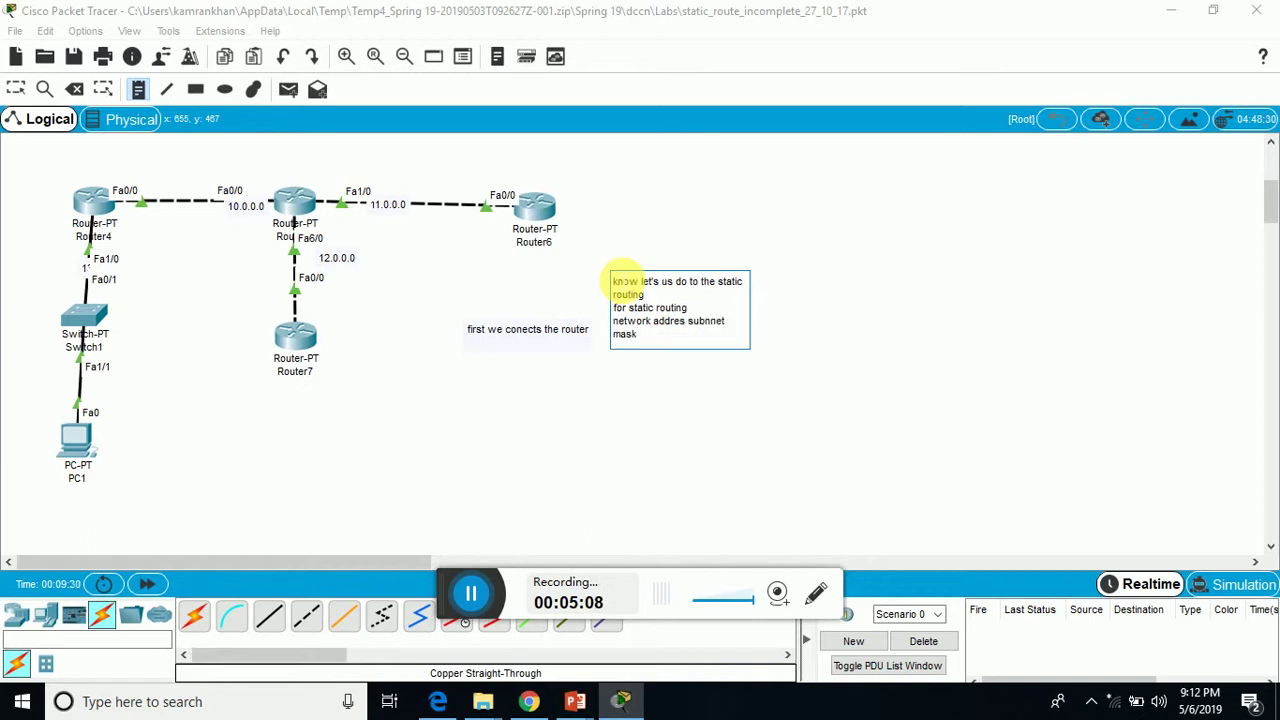
pyautogui.write(', de')
pyautogui.write('ope')
pyautogui.click(646, 366)
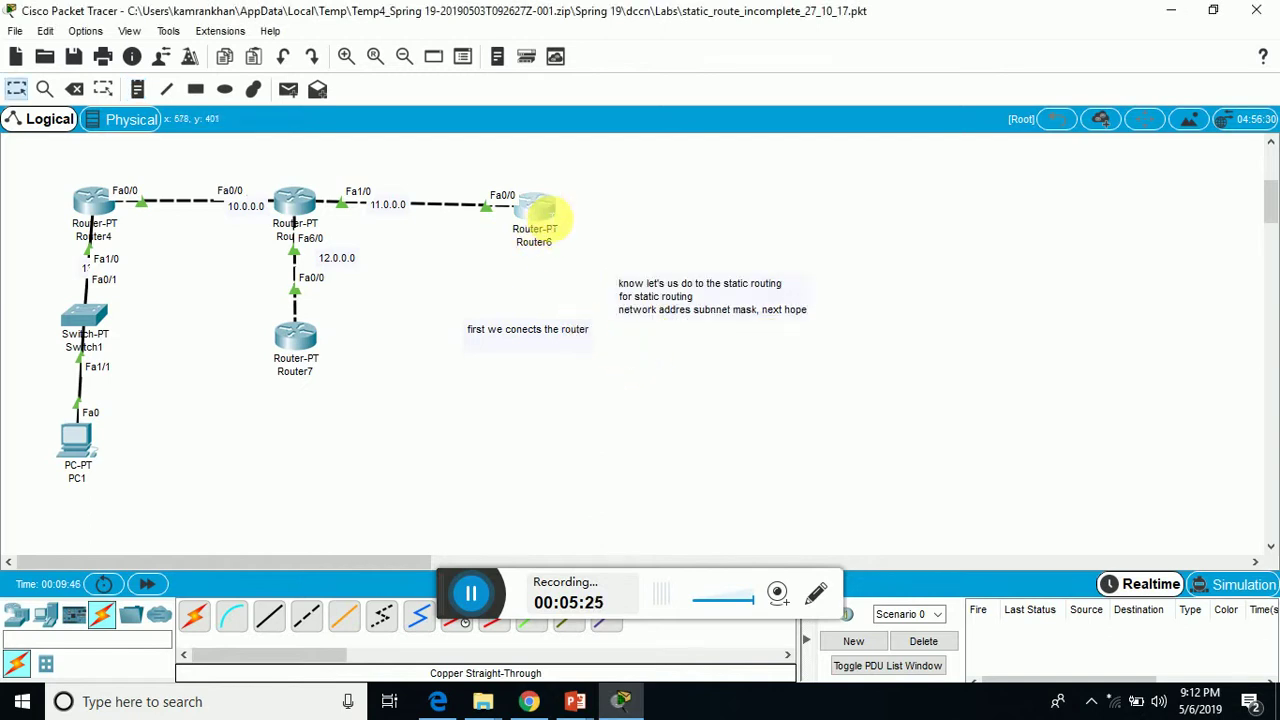
# - Add a static route on Router6 to network 10.0.0.0 with mask 255.0.0.0 and next hop 11.0.0.2
pyautogui.click(538, 214)
pyautogui.moveTo(686, 91); pyautogui.dragTo(943, 84)
pyautogui.click(714, 221)
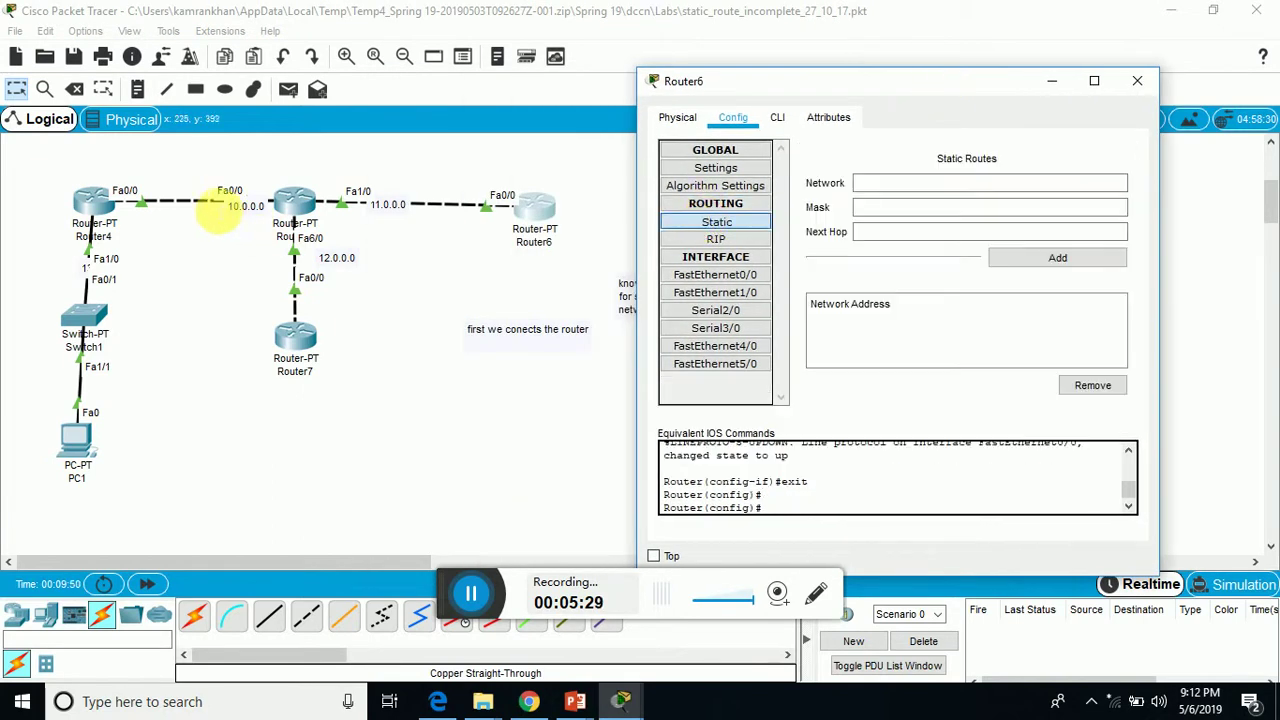
pyautogui.click(904, 186)
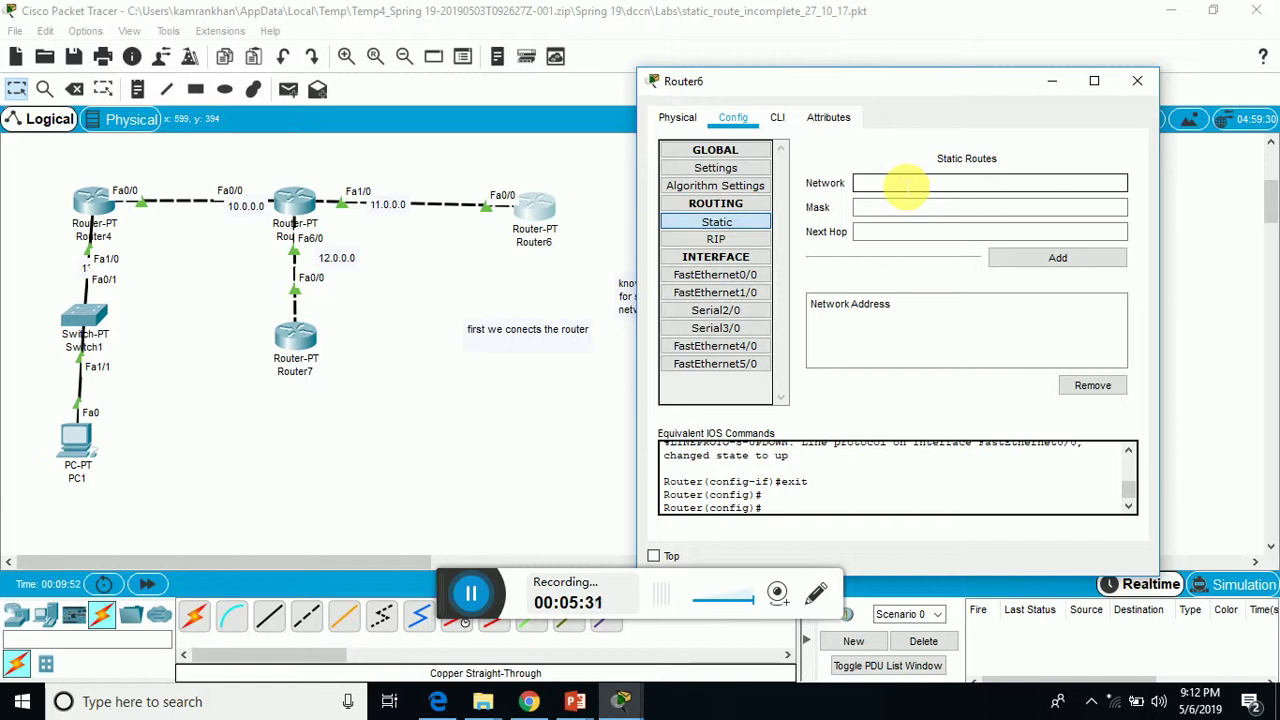
pyautogui.write('10.0.0.0')
pyautogui.click(886, 208)
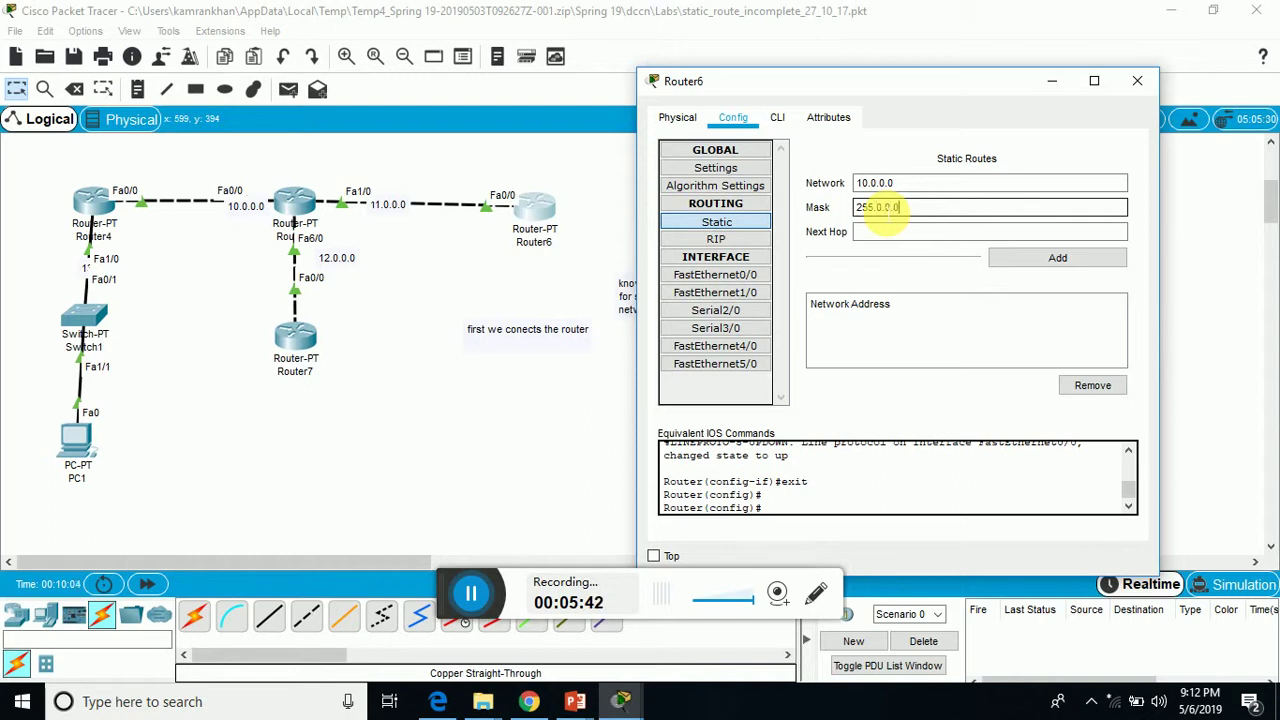
pyautogui.click(885, 231)
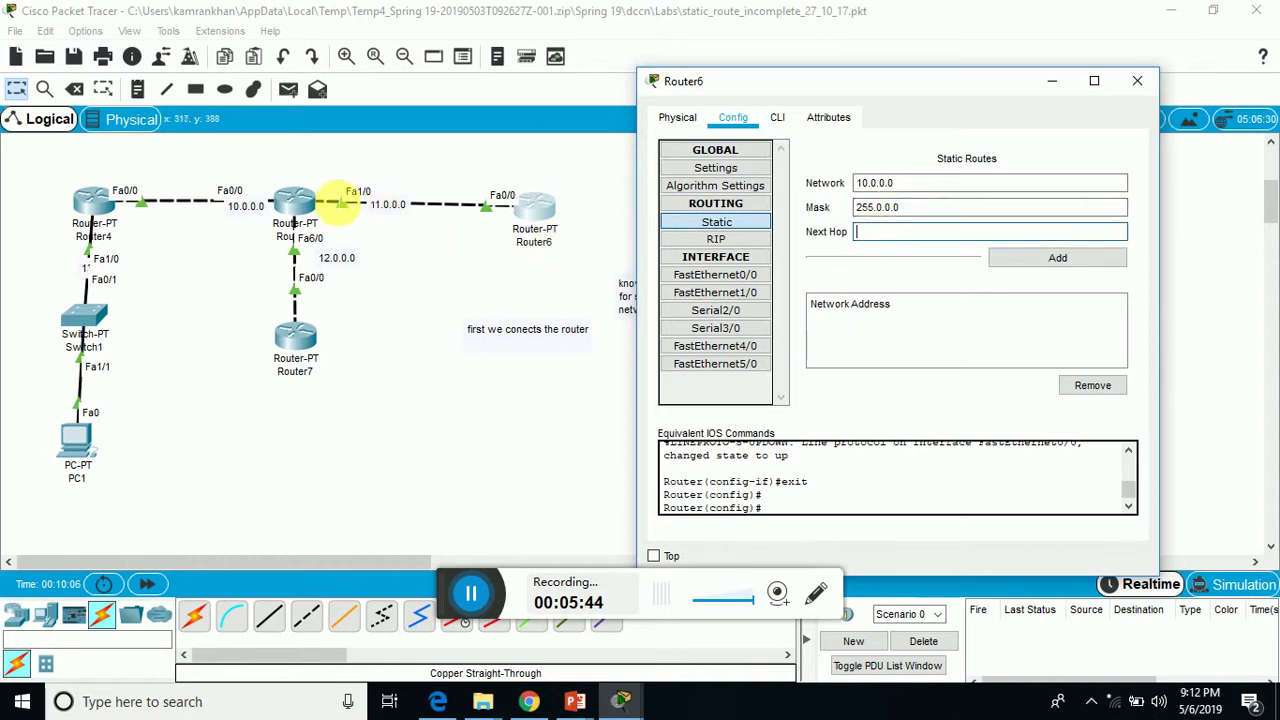
pyautogui.write('11.')
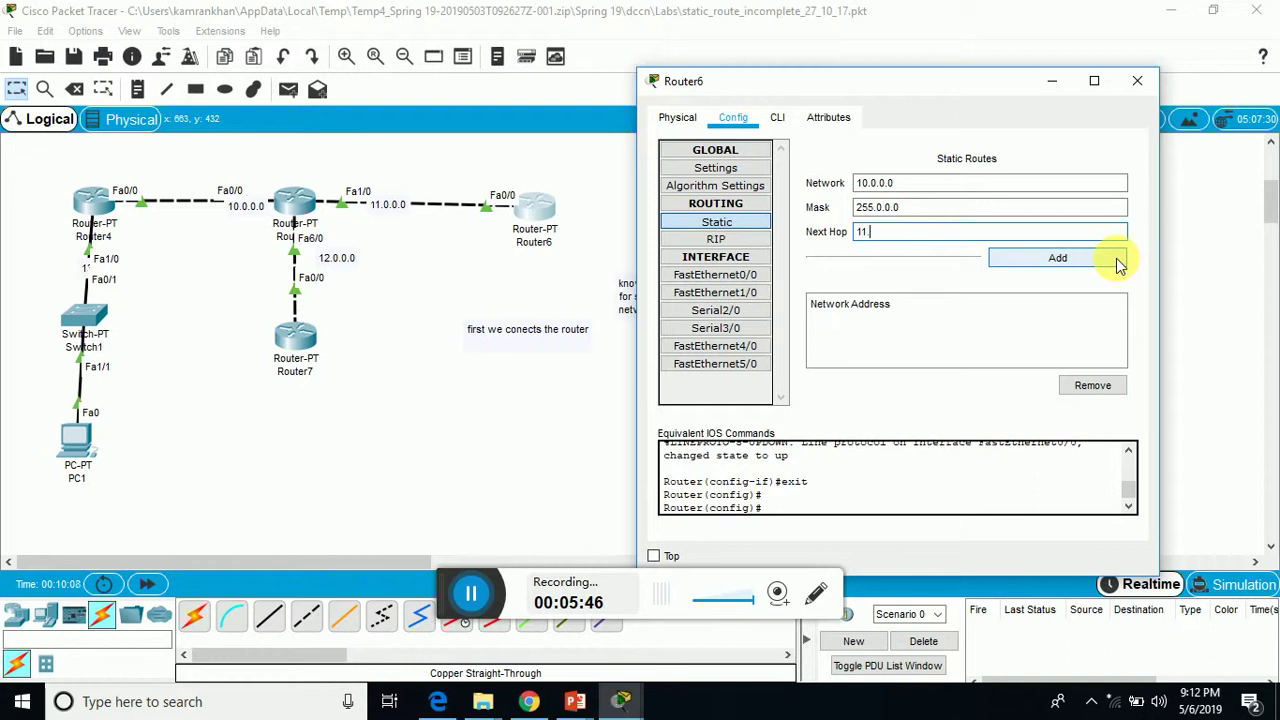
pyautogui.write('0.0.2')
pyautogui.click(1088, 262)
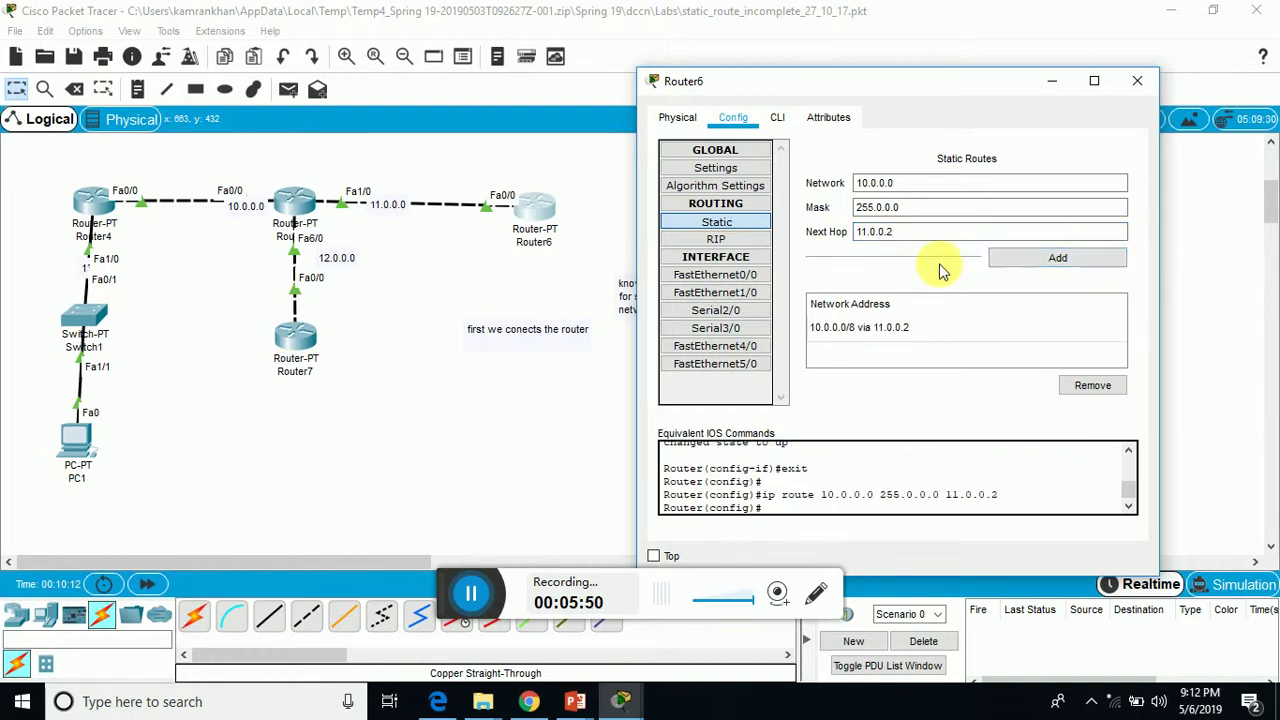
# - Add a second static route on Router6 to network 12.0.0.0, keeping mask 255.0.0.0 and next hop 11.0.0.2
pyautogui.click(918, 207)
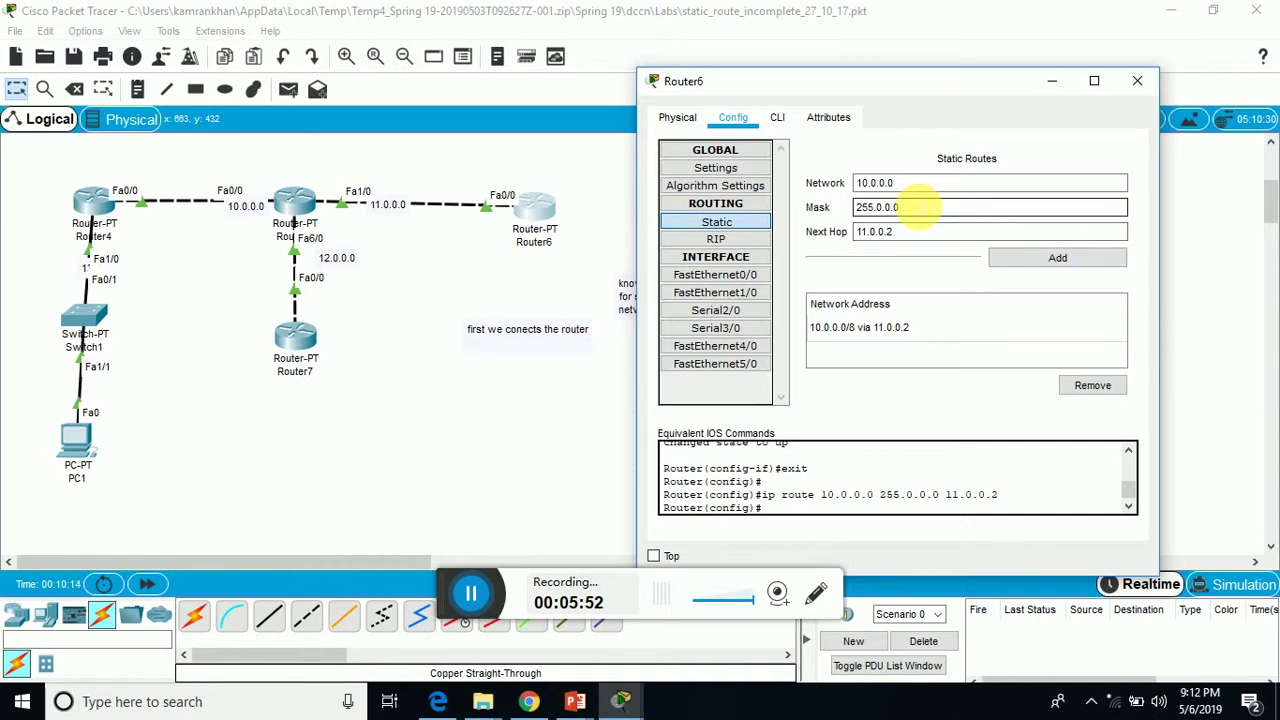
pyautogui.click(857, 186)
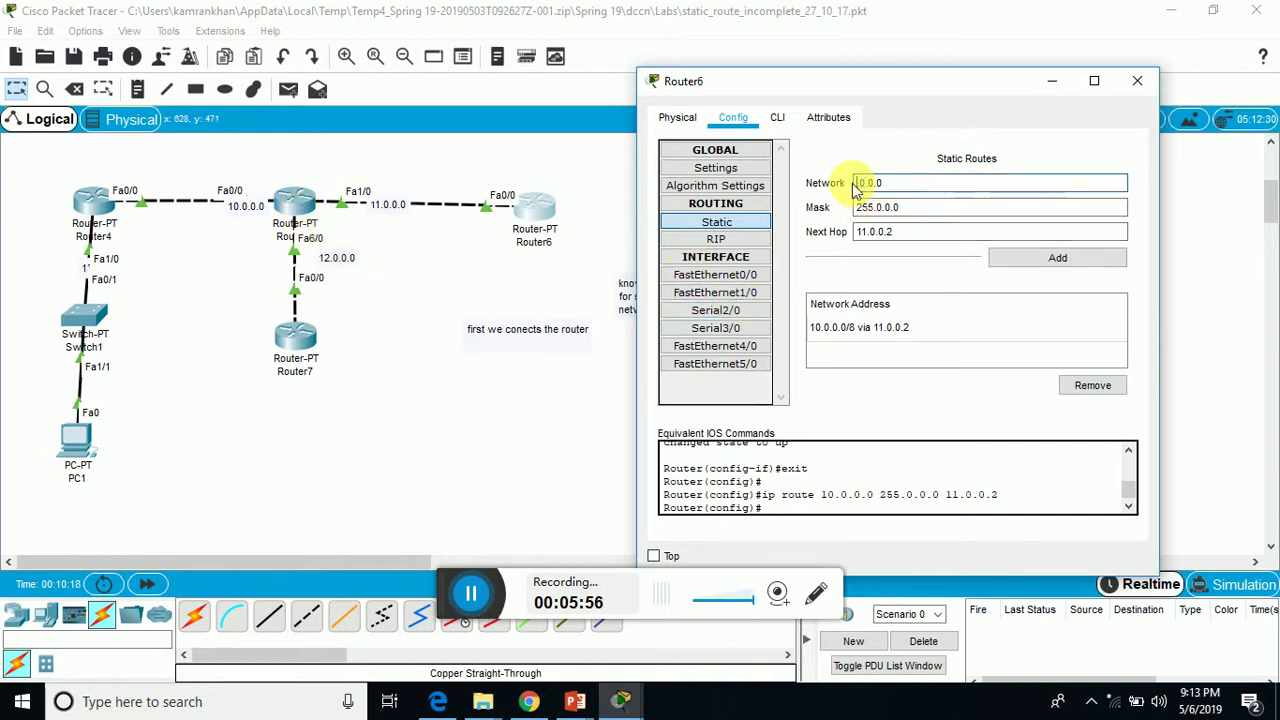
pyautogui.press('Delete')
pyautogui.press('Delete')
pyautogui.write('12')
pyautogui.click(1057, 258)
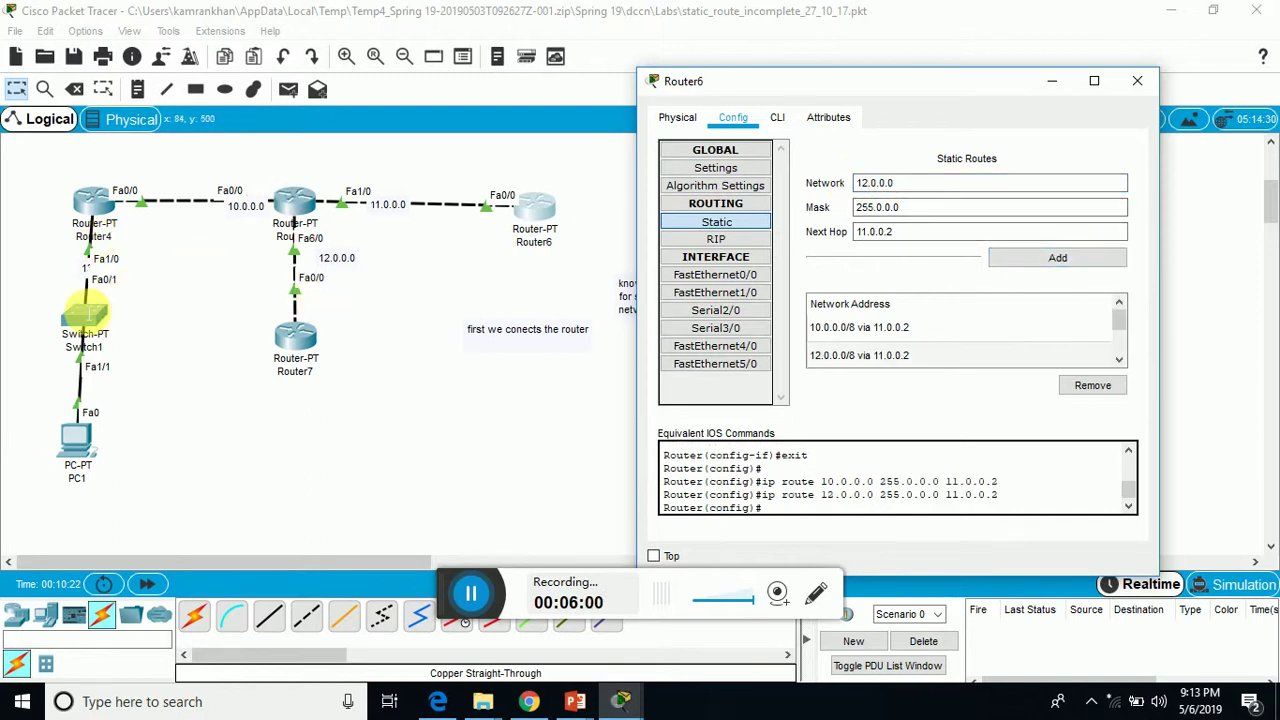
# - Add a static route on Router6 to network 13.0.0.0 via 11.0.0.2 and close the router's configuration
pyautogui.click(866, 182)
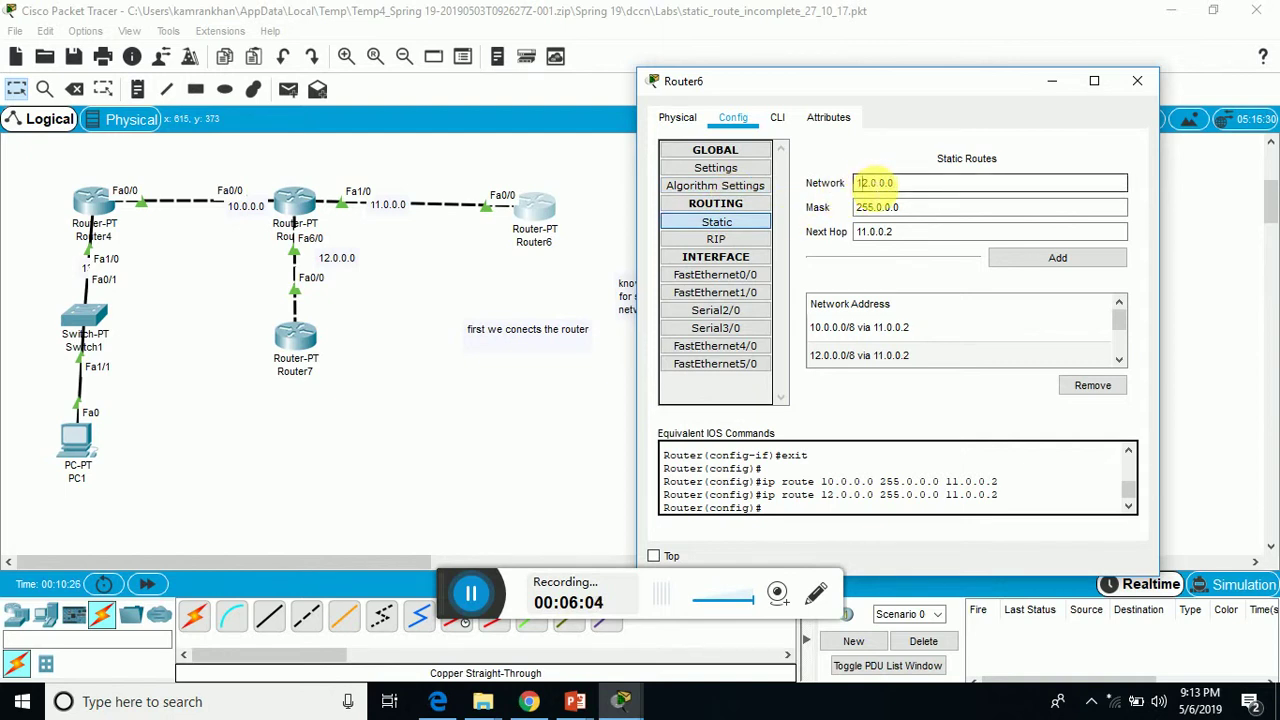
pyautogui.write('3')
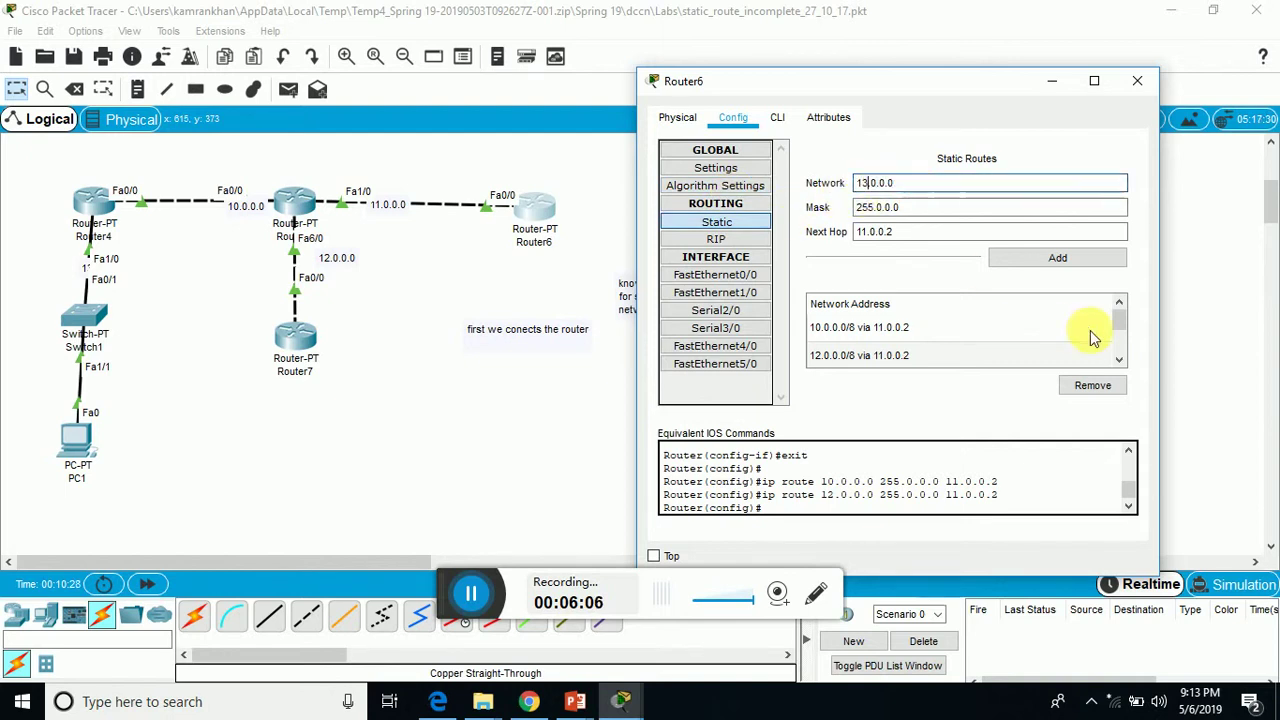
pyautogui.click(1080, 265)
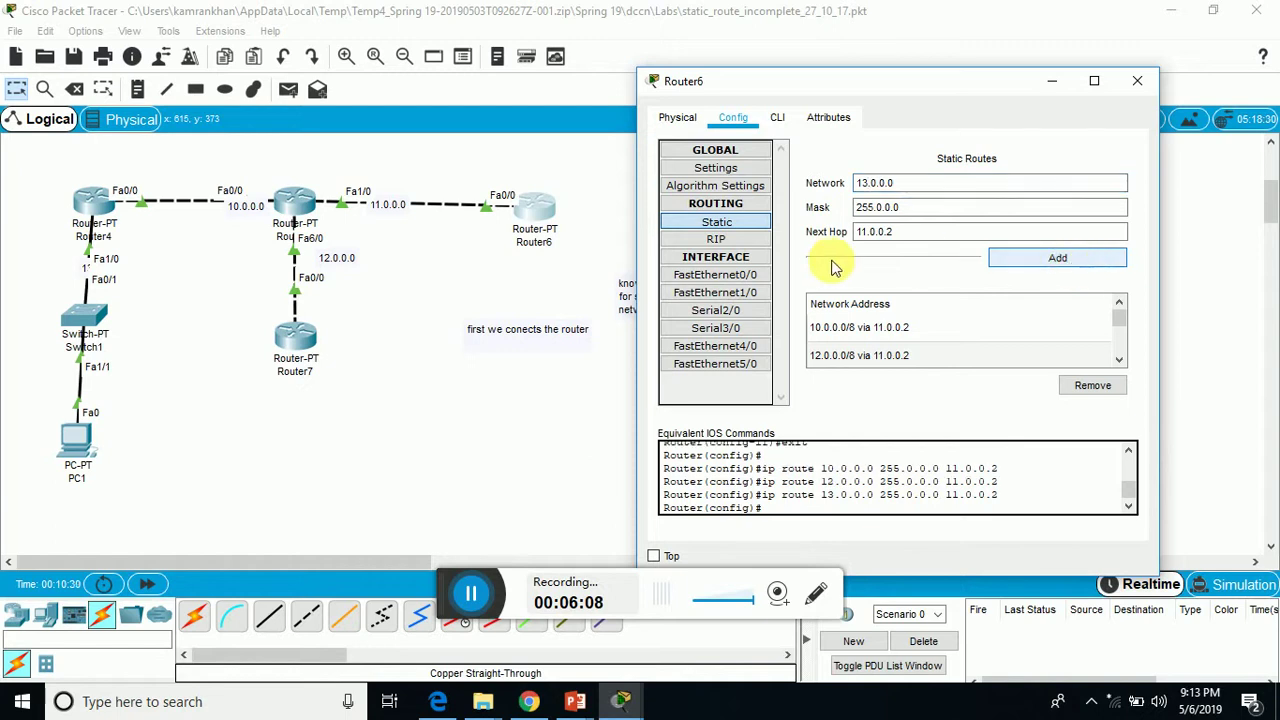
pyautogui.click(1135, 84)
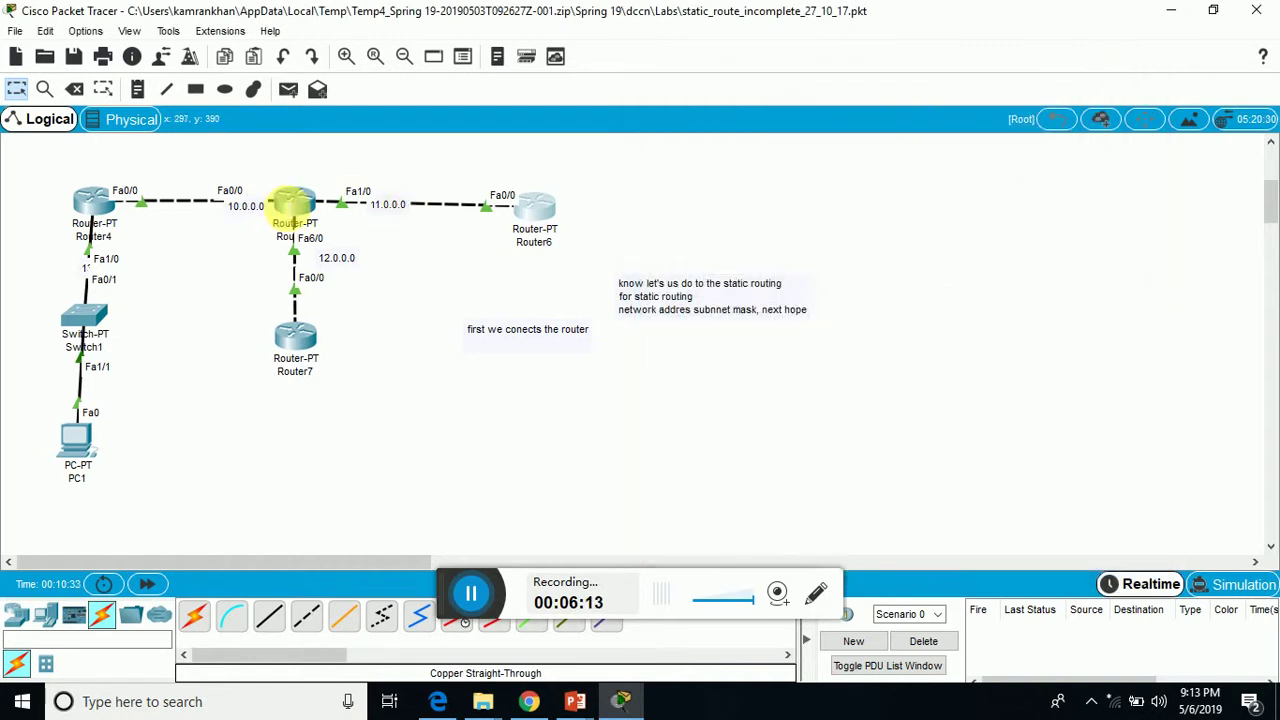
pyautogui.click(295, 205)
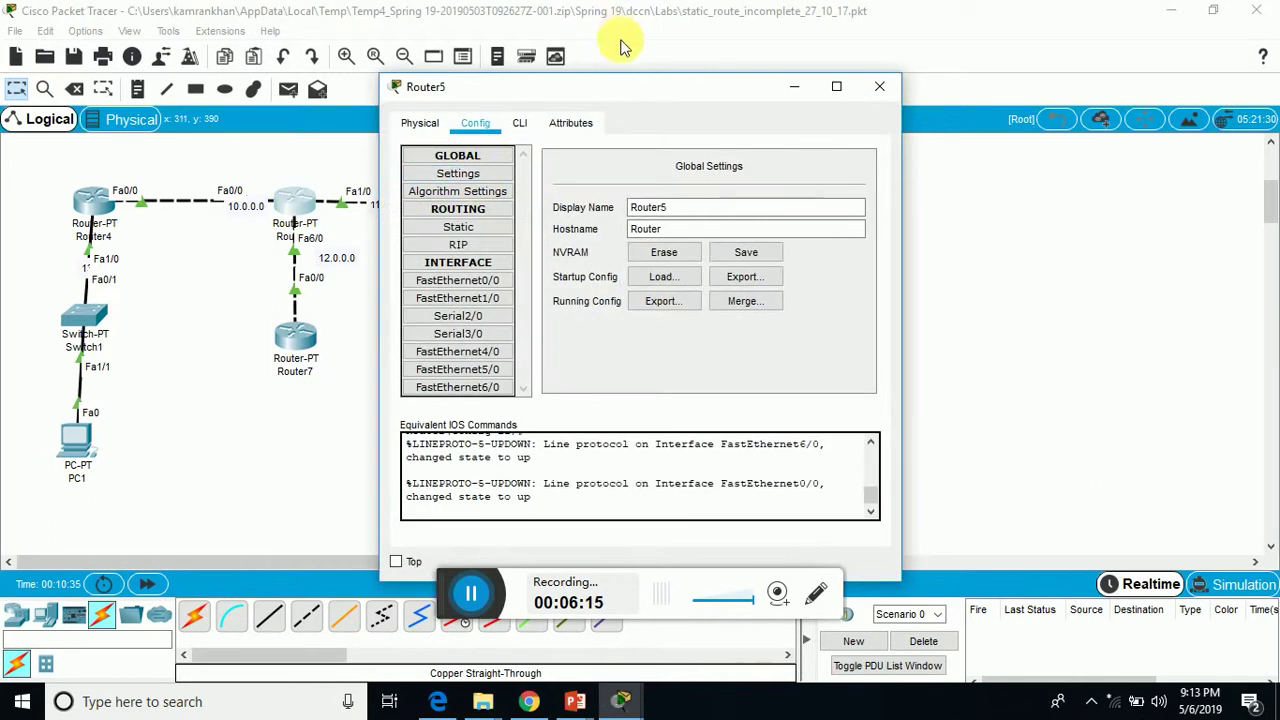
pyautogui.moveTo(615, 88); pyautogui.dragTo(785, 103)
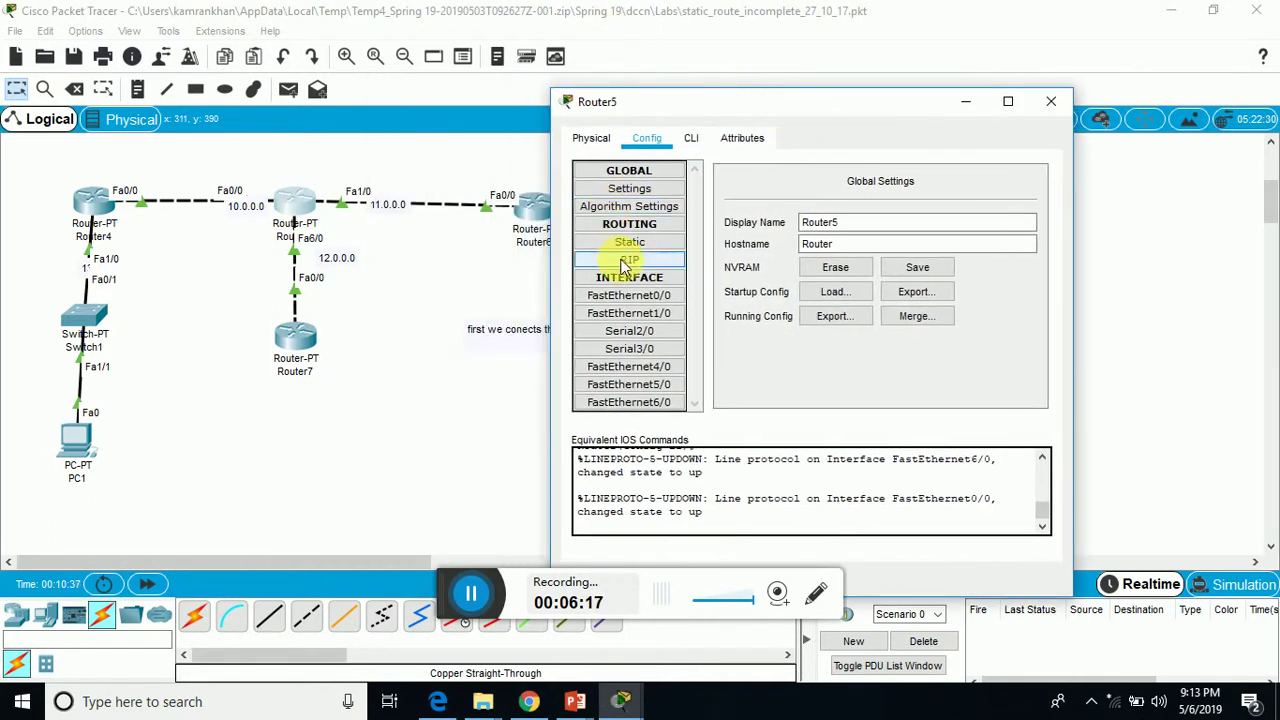
pyautogui.click(1051, 101)
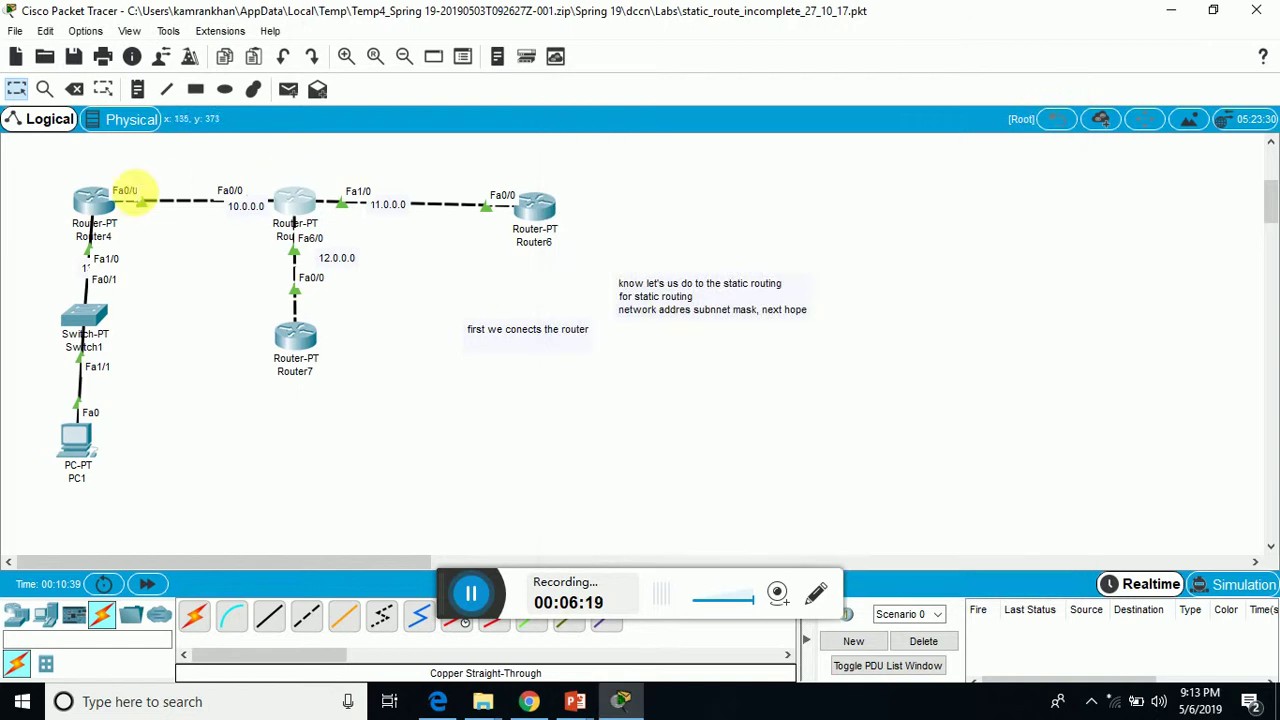
# - Open Router5's static routing settings and enter 13.0.0.0 as the destination network
pyautogui.moveTo(95, 206)
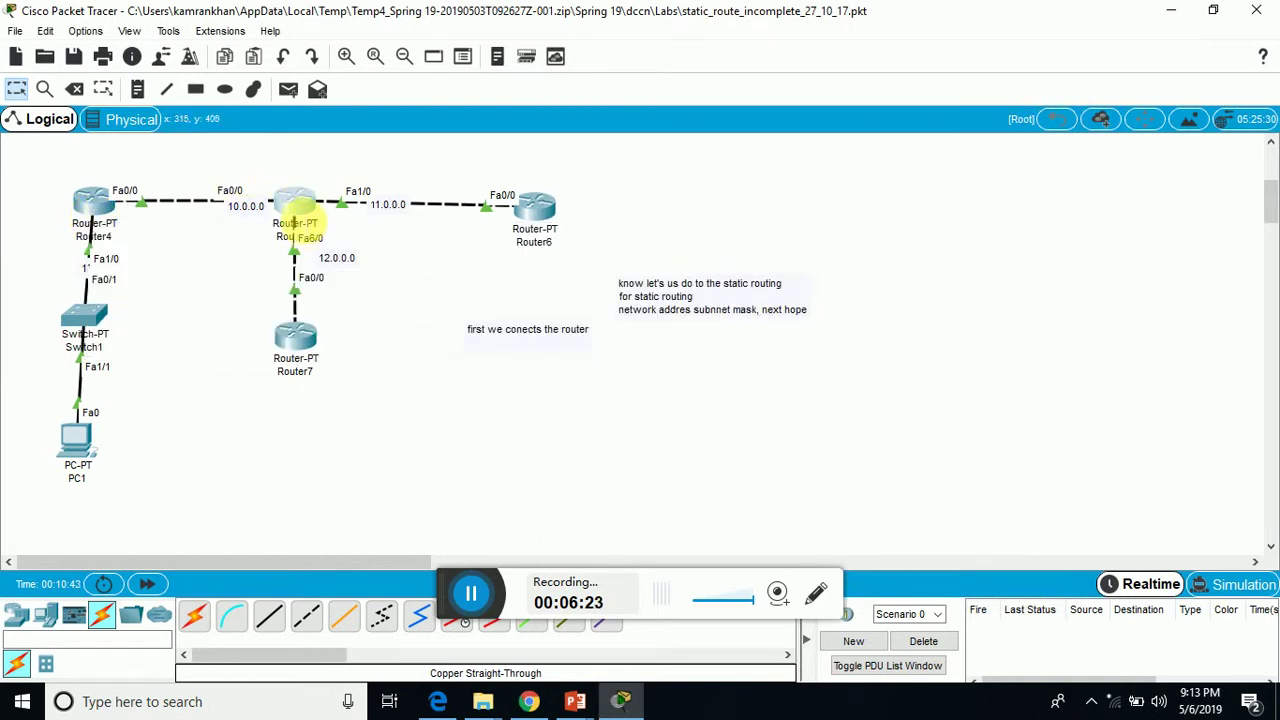
pyautogui.click(296, 205)
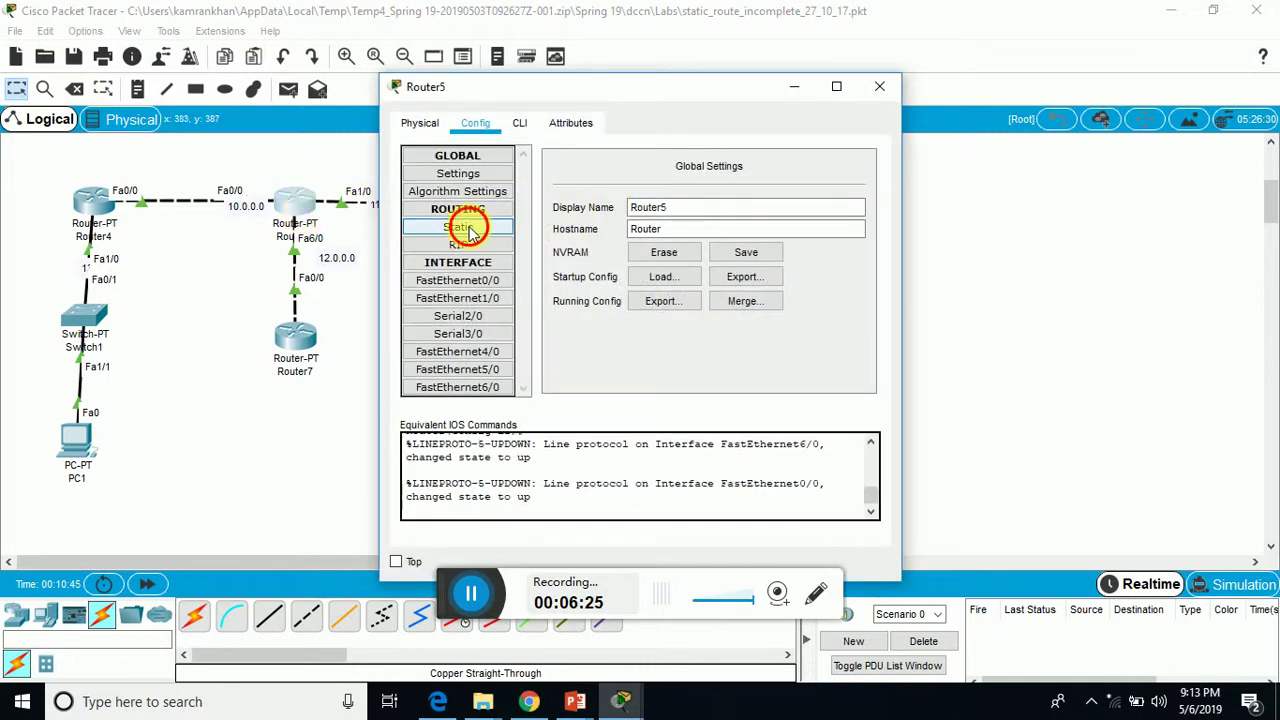
pyautogui.click(459, 227)
pyautogui.click(741, 191)
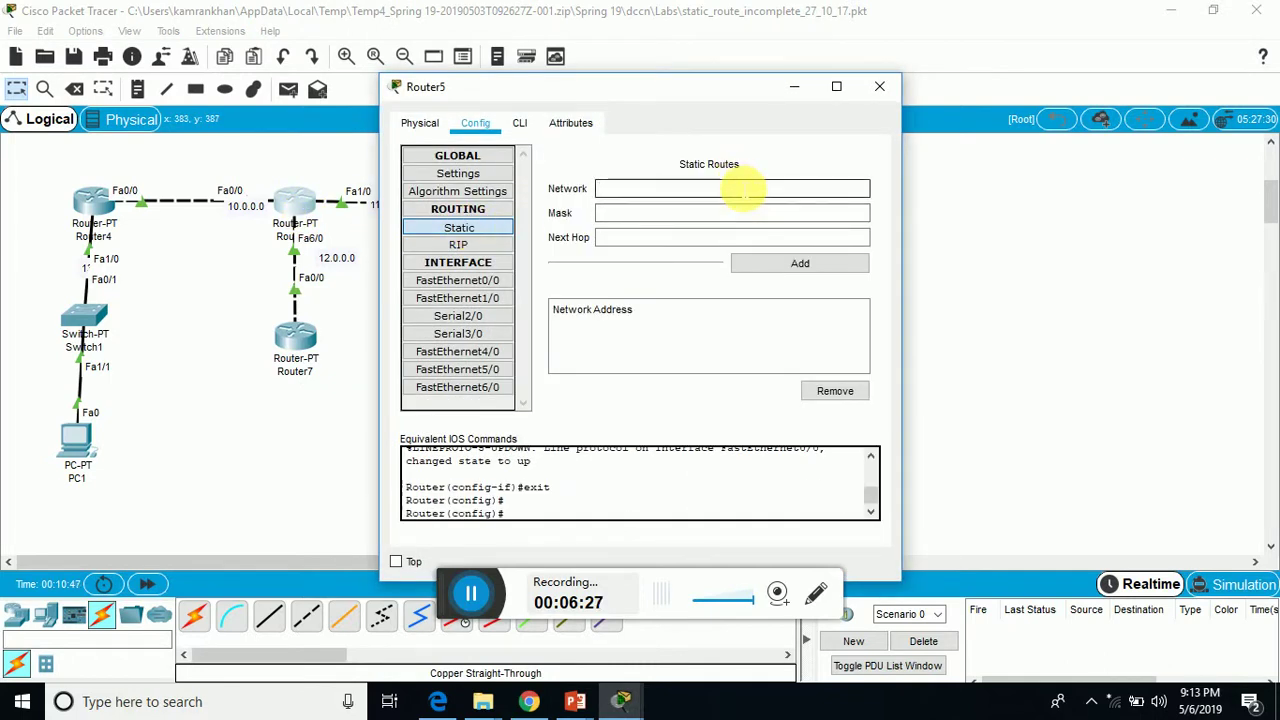
pyautogui.write('13.0.0.0')
# - Enter 10.0.0.2 as the next hop of Router5's new route, leaving the mask empty
pyautogui.click(735, 210)
pyautogui.write('1')
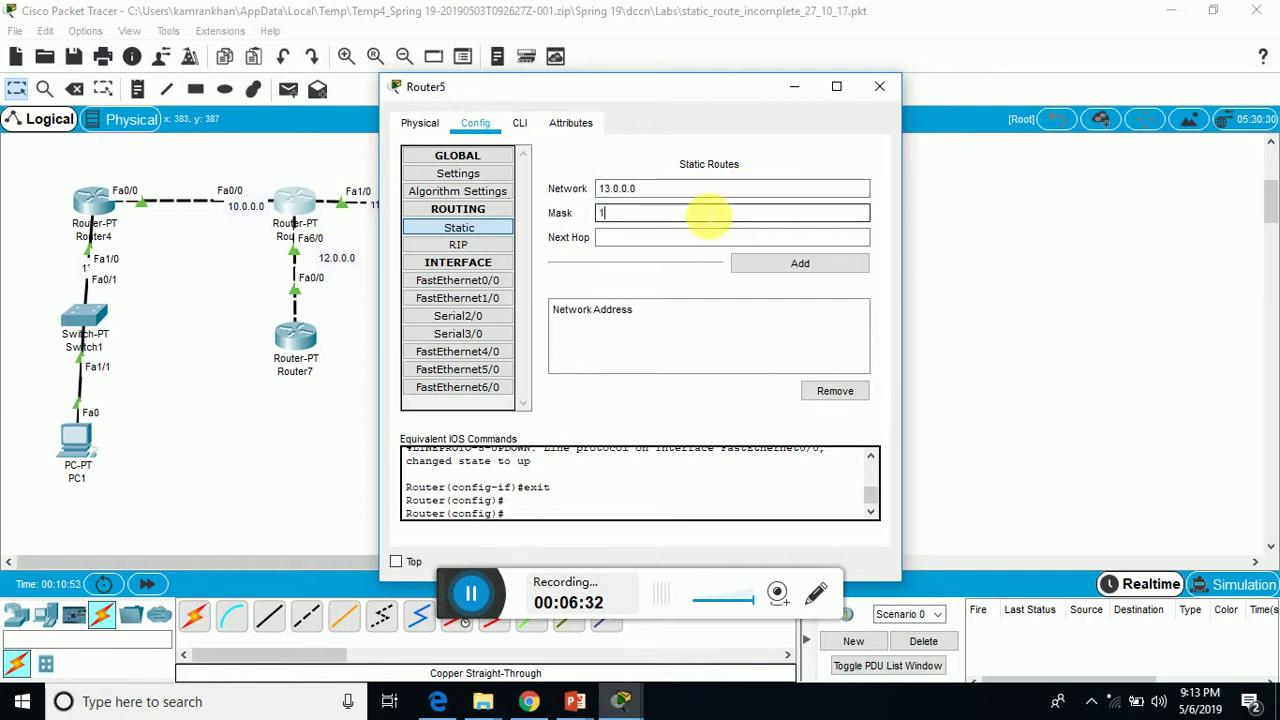
pyautogui.write('0.0.0.2')
pyautogui.moveTo(707, 215); pyautogui.dragTo(449, 206)
pyautogui.hotkey('ctrl', 'c')
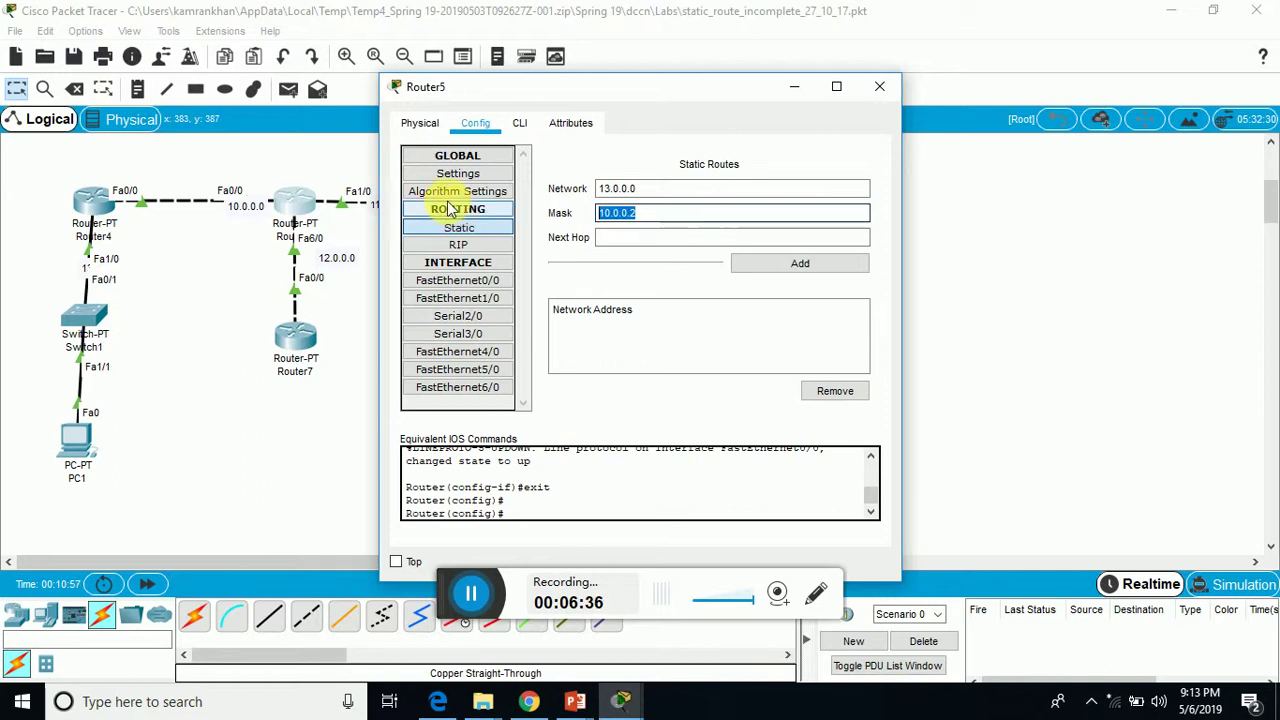
pyautogui.press('BackSpace')
pyautogui.click(620, 242)
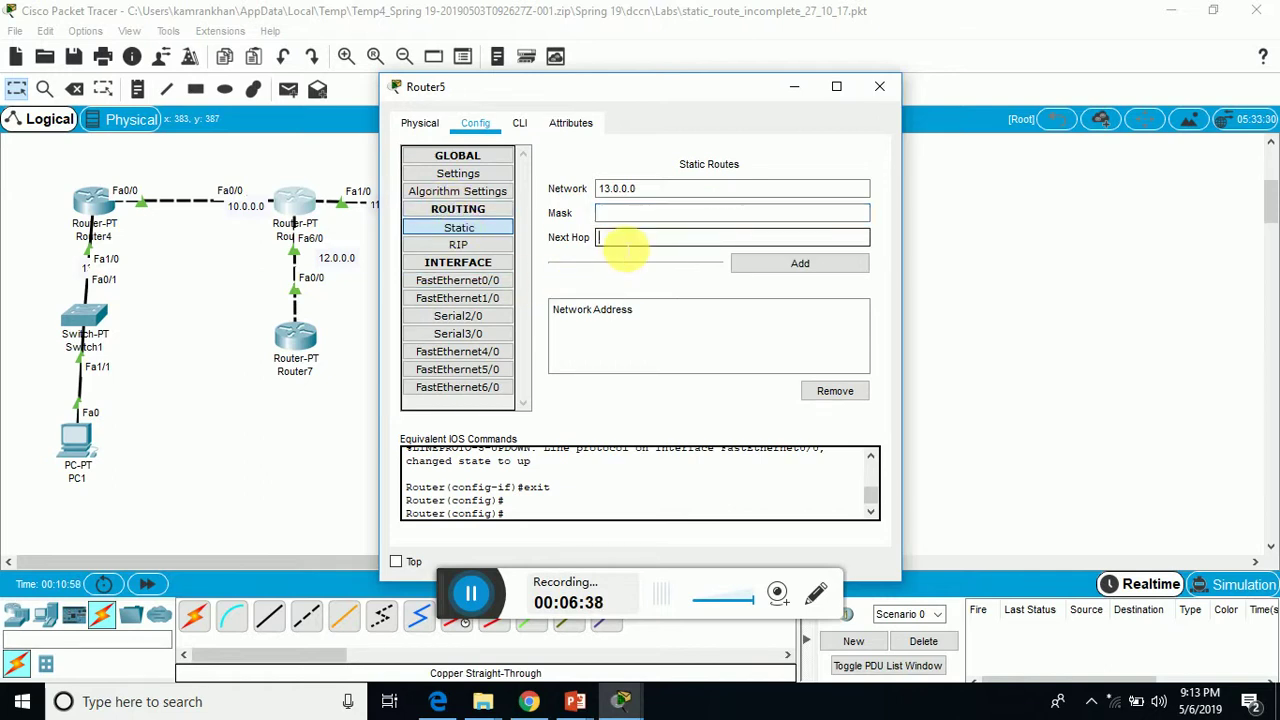
pyautogui.hotkey('ctrl', 'v')
# - Set the route's mask to 255.0.0.0, add the route to Router5, and close the router's configuration
pyautogui.click(634, 213)
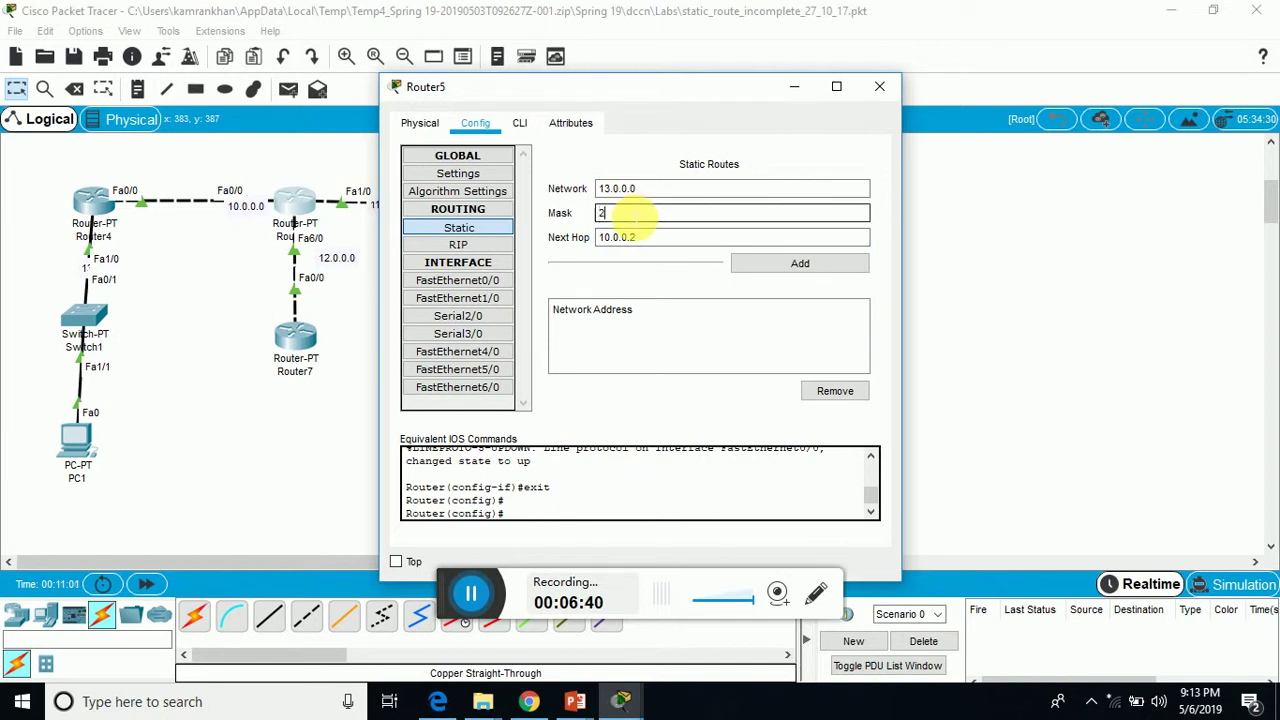
pyautogui.write('255.0.0.0')
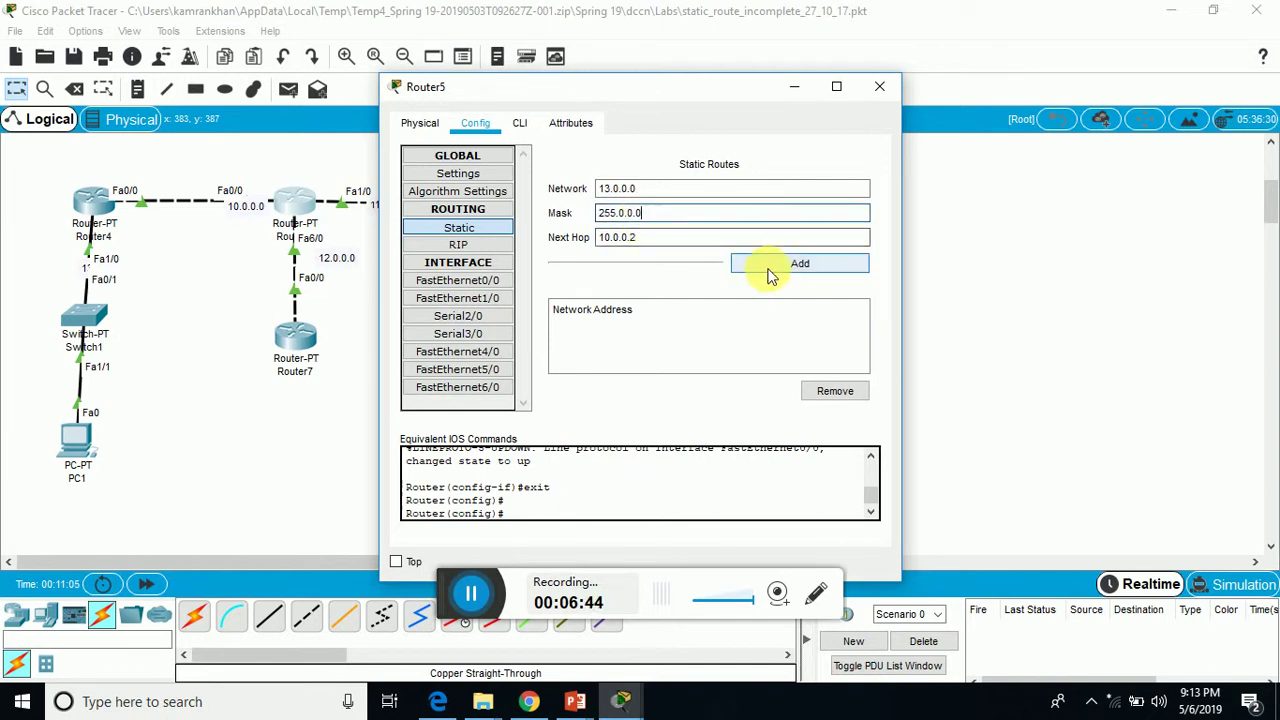
pyautogui.click(770, 270)
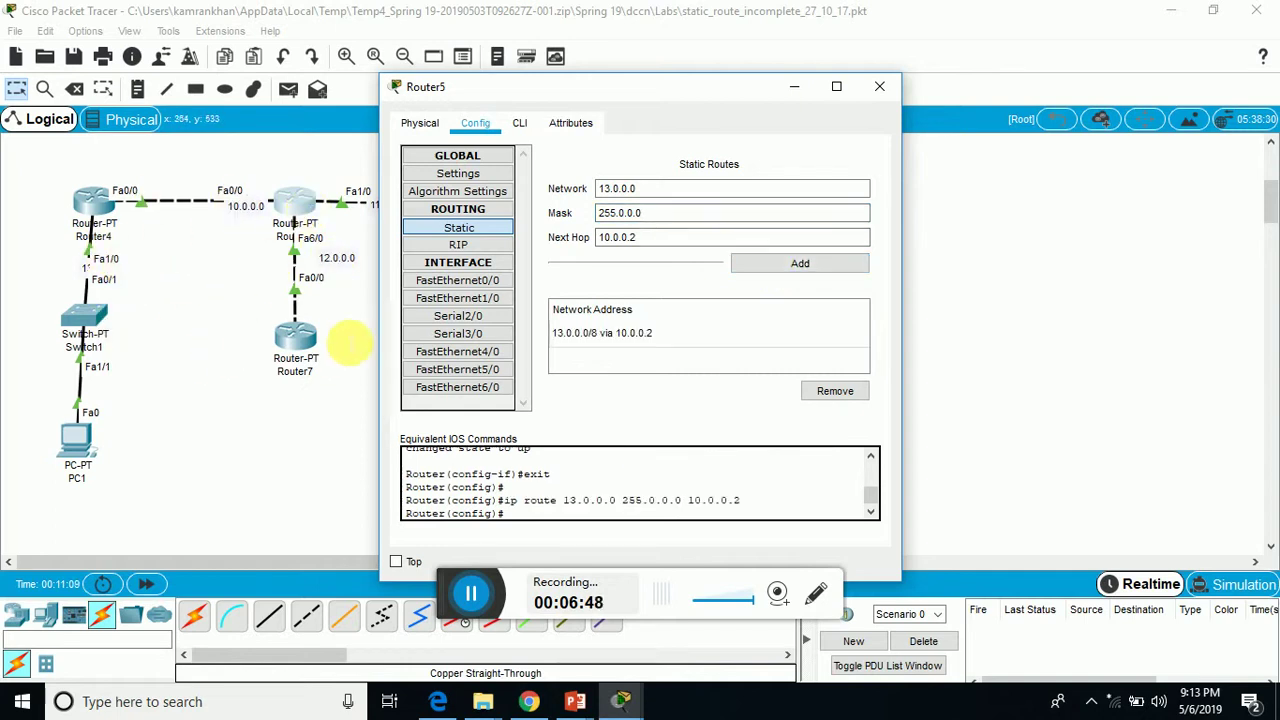
pyautogui.click(876, 90)
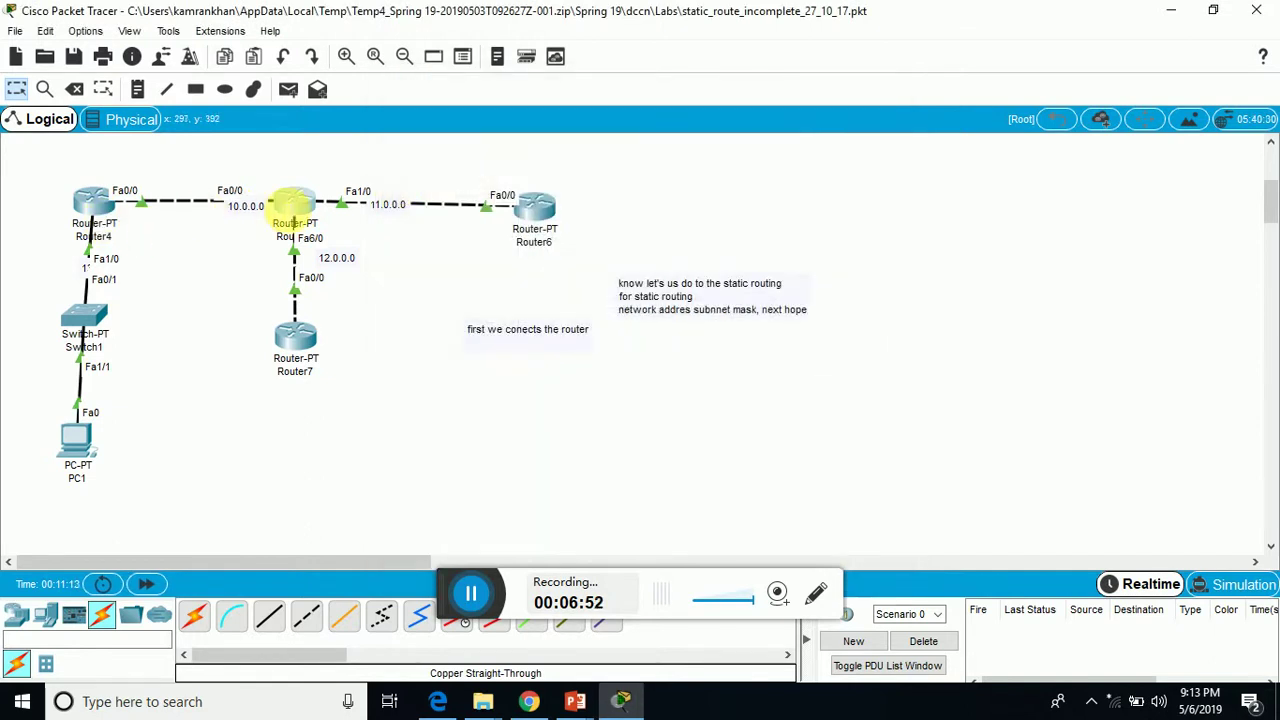
# - Add a static route on Router4 to network 11.0.0.0 with mask 255.0.0.0 via next hop 10.0.0.1
pyautogui.click(92, 200)
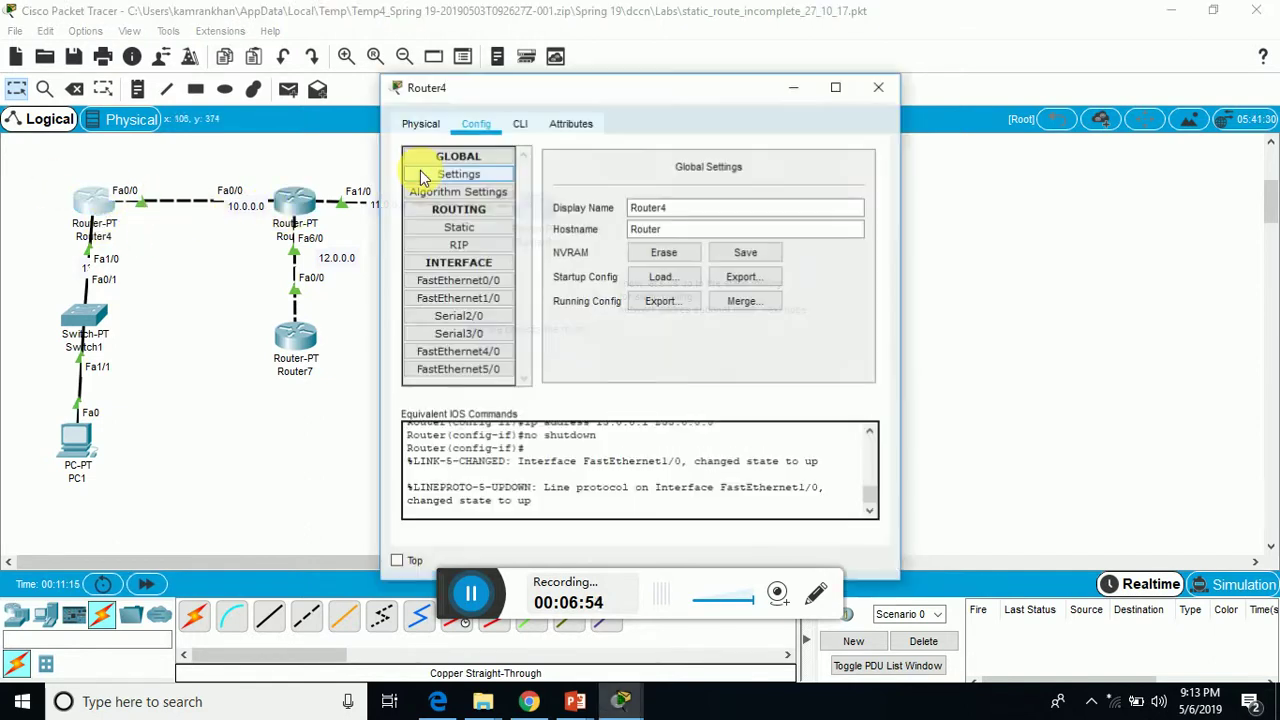
pyautogui.click(460, 228)
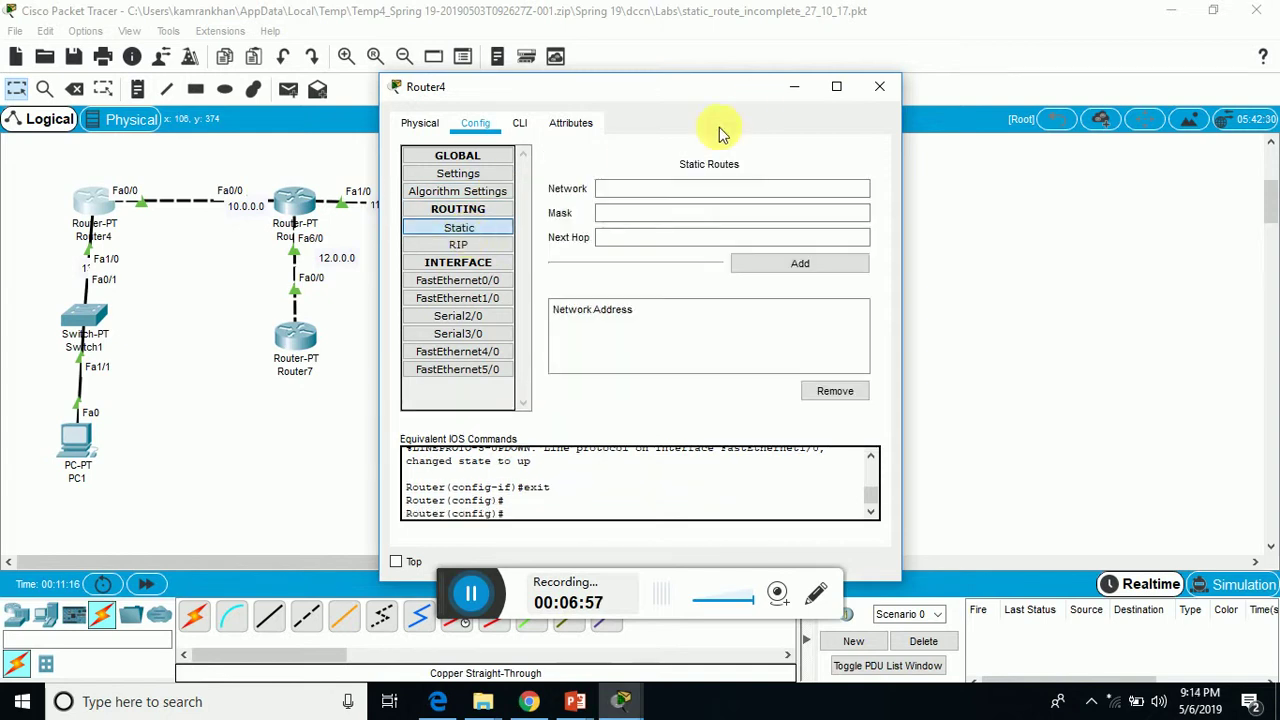
pyautogui.click(668, 185)
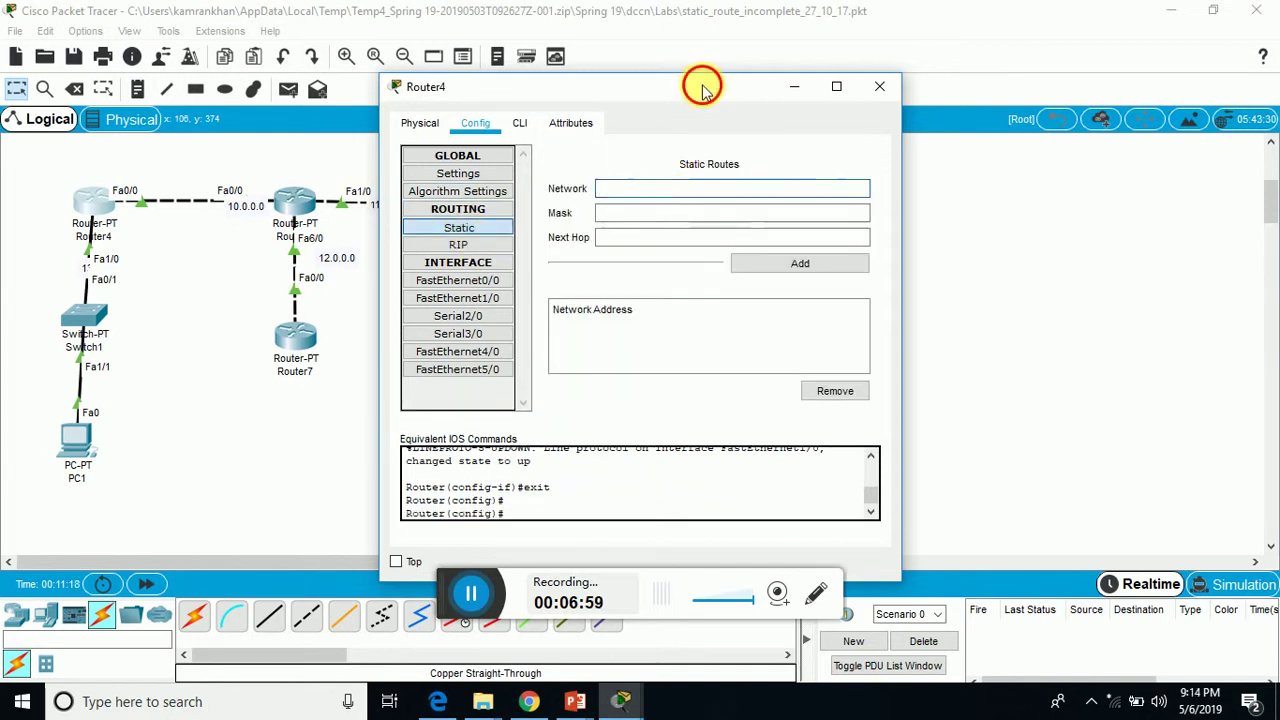
pyautogui.moveTo(702, 91); pyautogui.dragTo(868, 86)
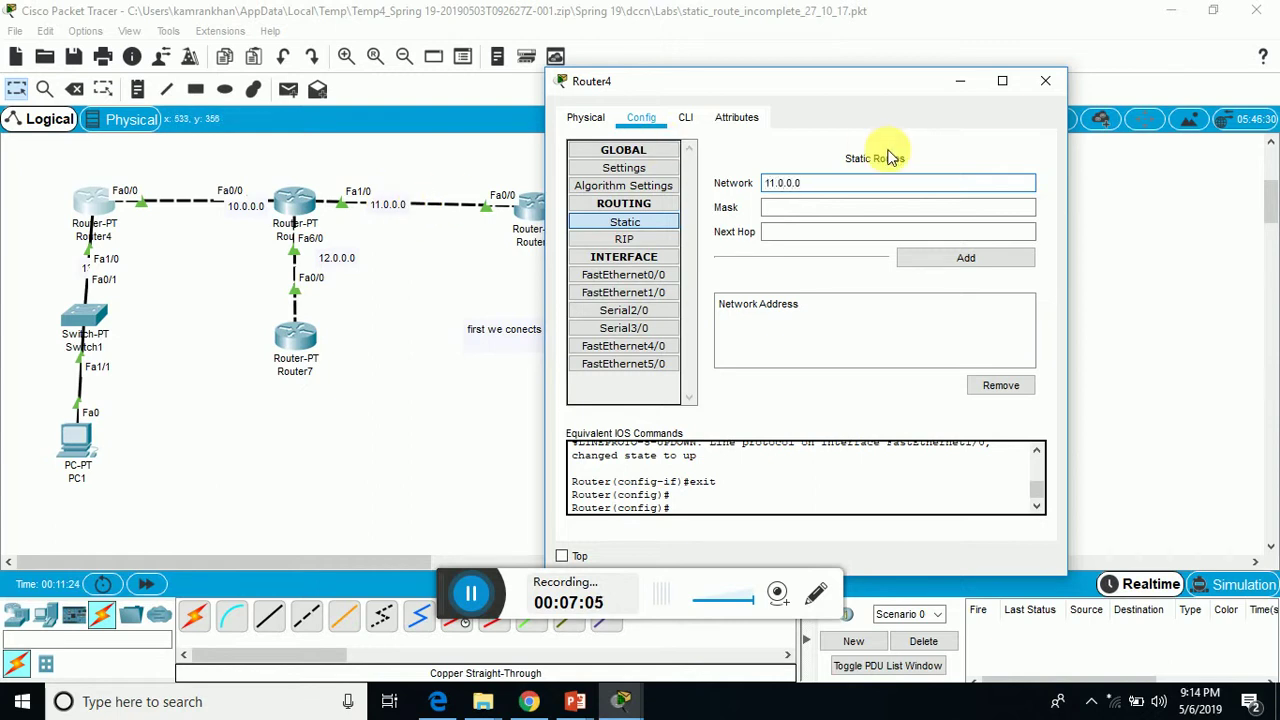
pyautogui.click(810, 210)
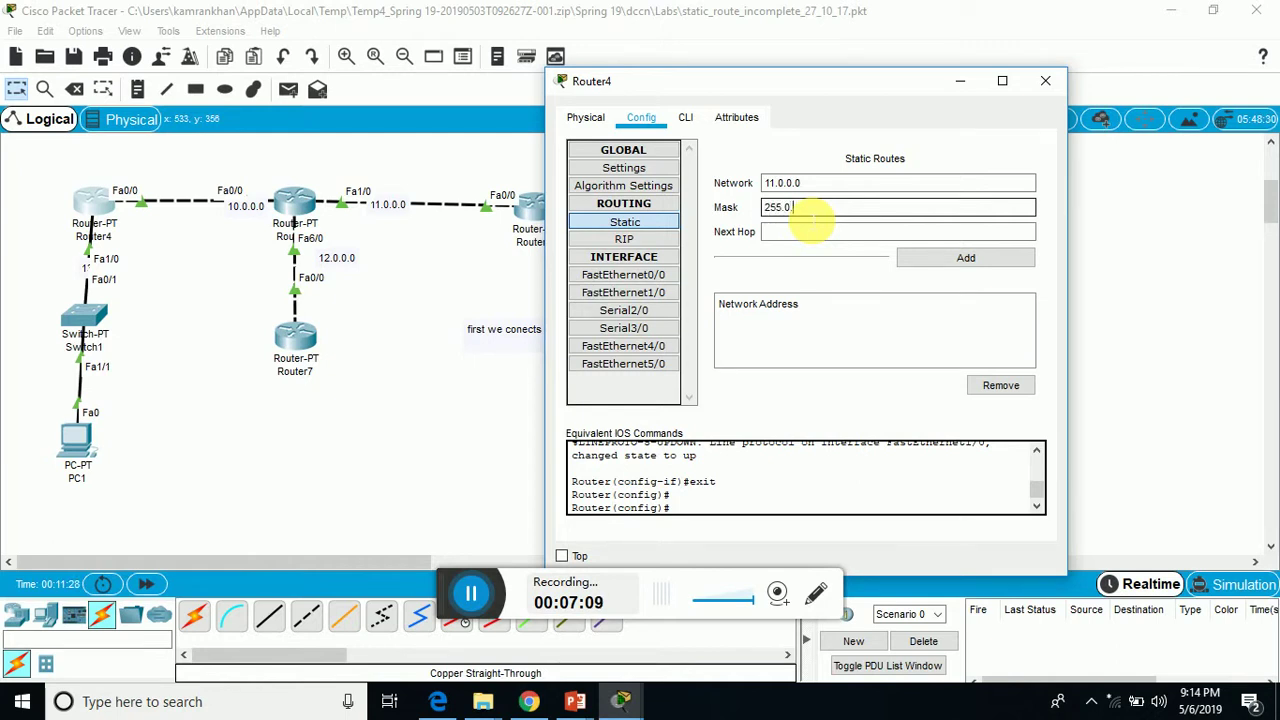
pyautogui.click(800, 235)
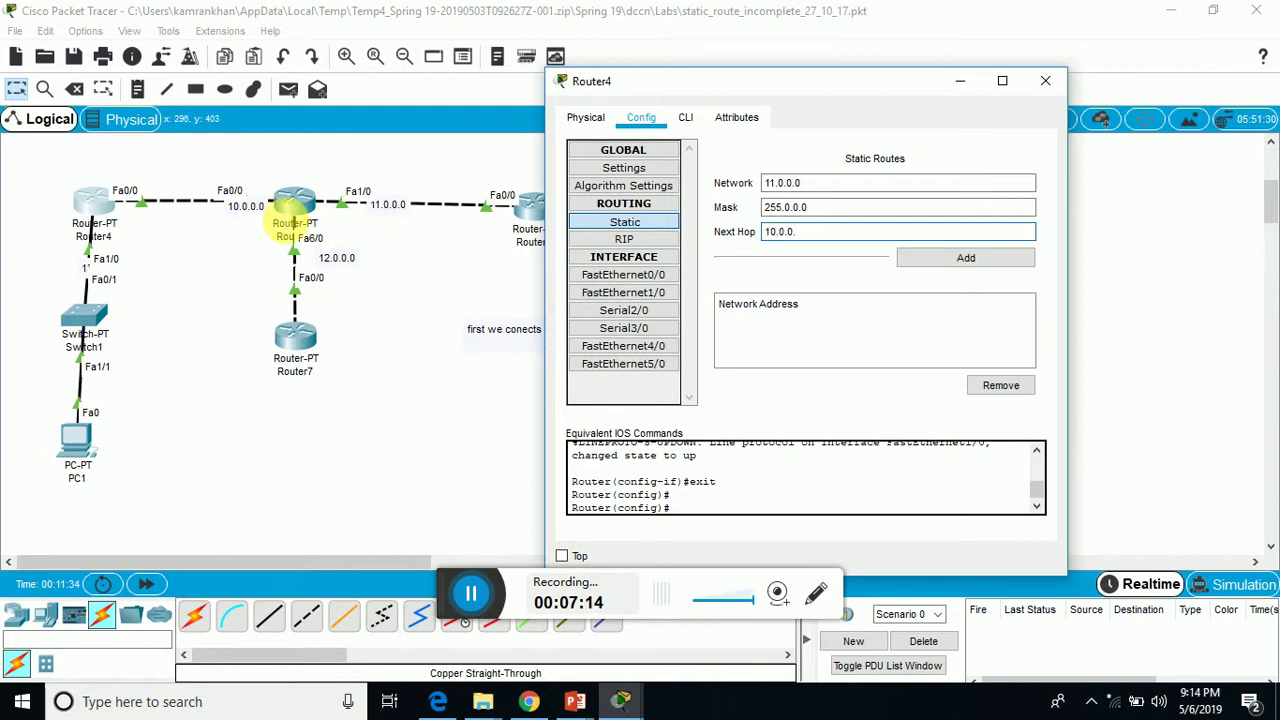
pyautogui.click(937, 260)
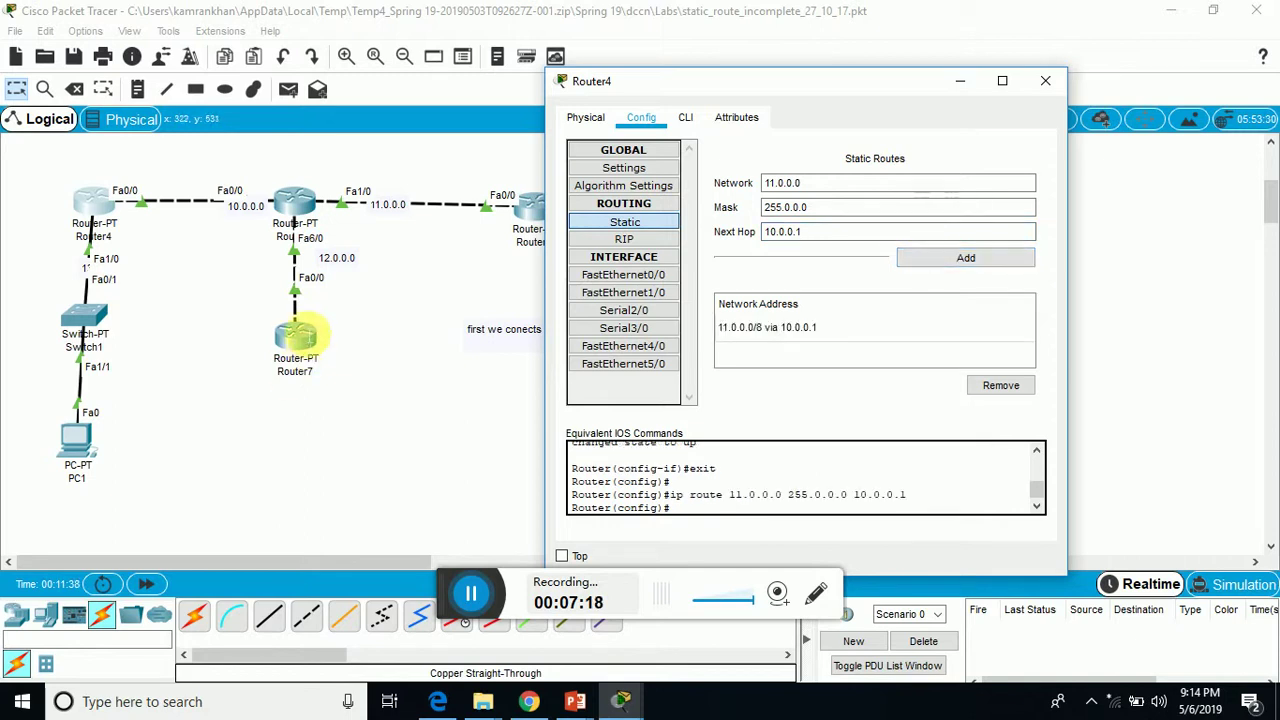
# - Add a second static route on Router4 to network 12.0.0.0 with the same mask and next hop
pyautogui.click(782, 183)
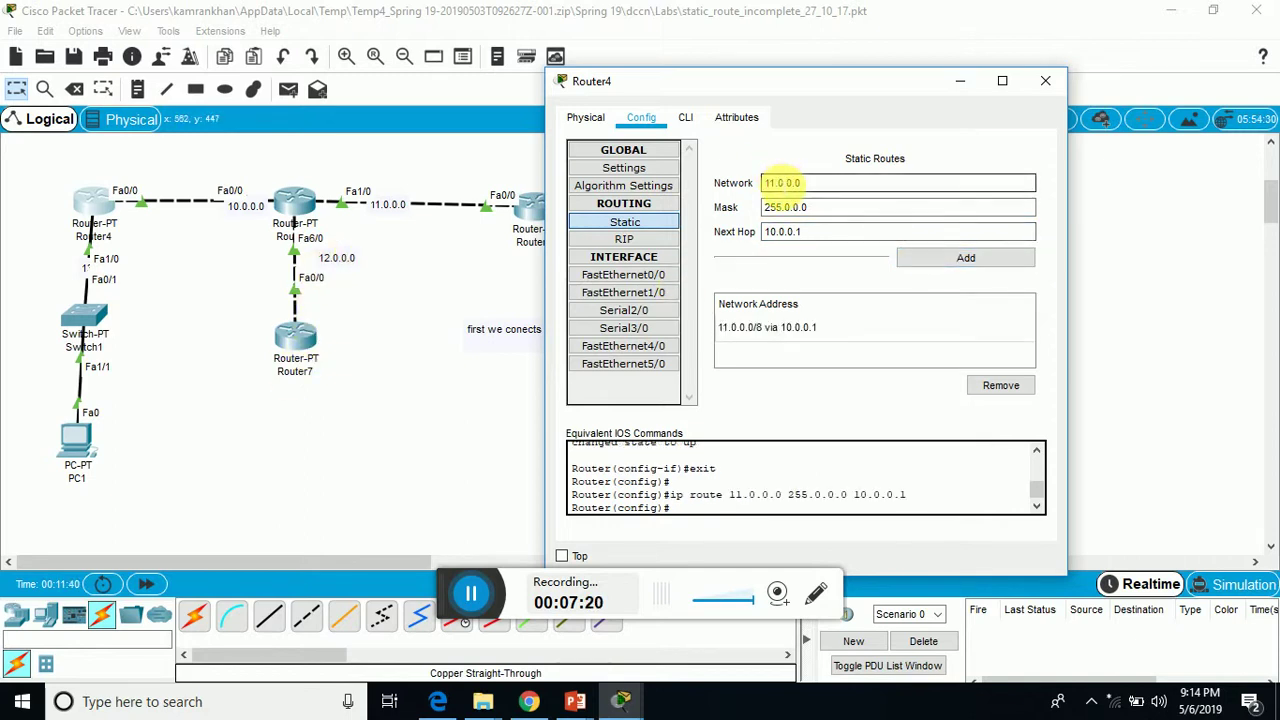
pyautogui.write('2')
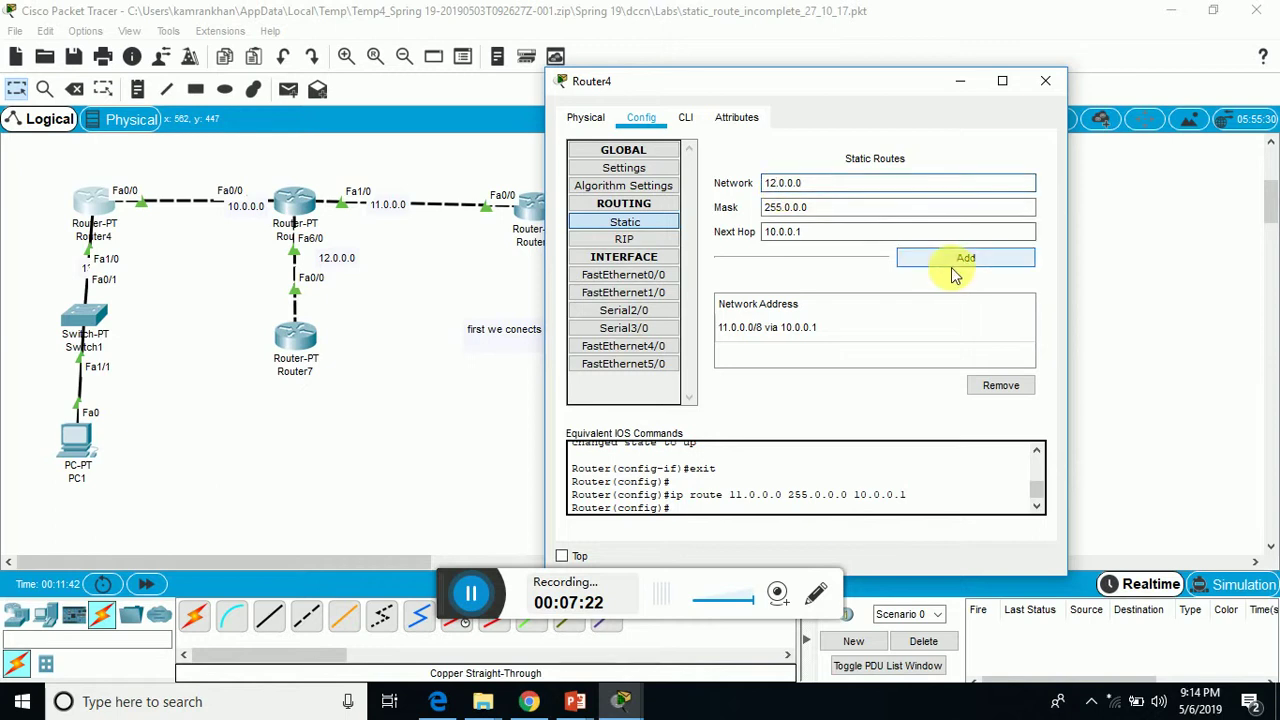
pyautogui.click(957, 264)
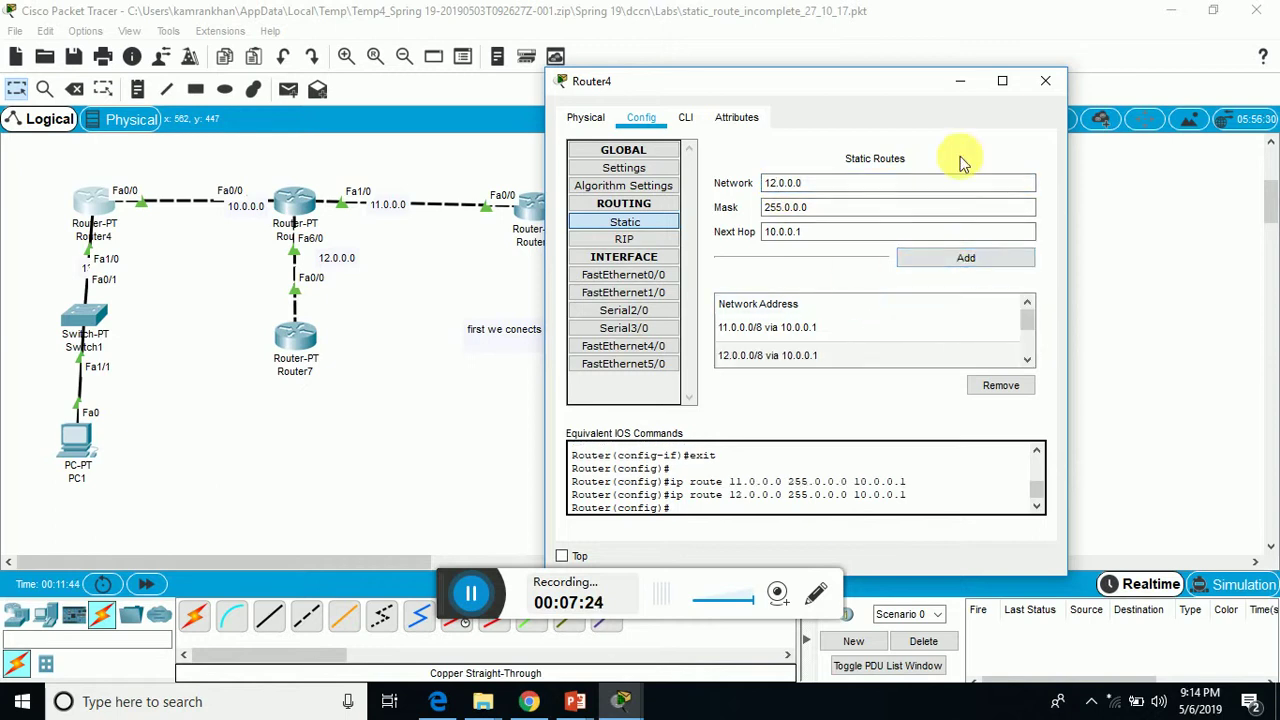
# - Save Router4's running configuration to NVRAM and close the router's configuration
pyautogui.click(626, 170)
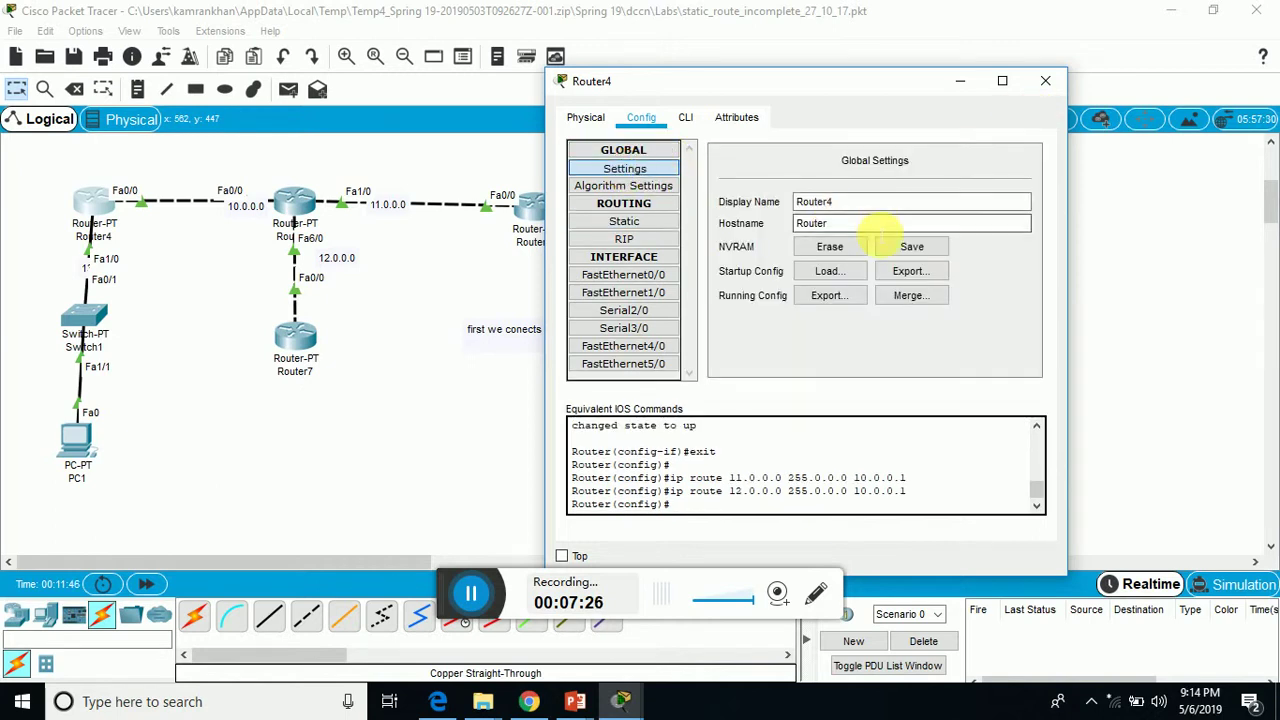
pyautogui.click(933, 250)
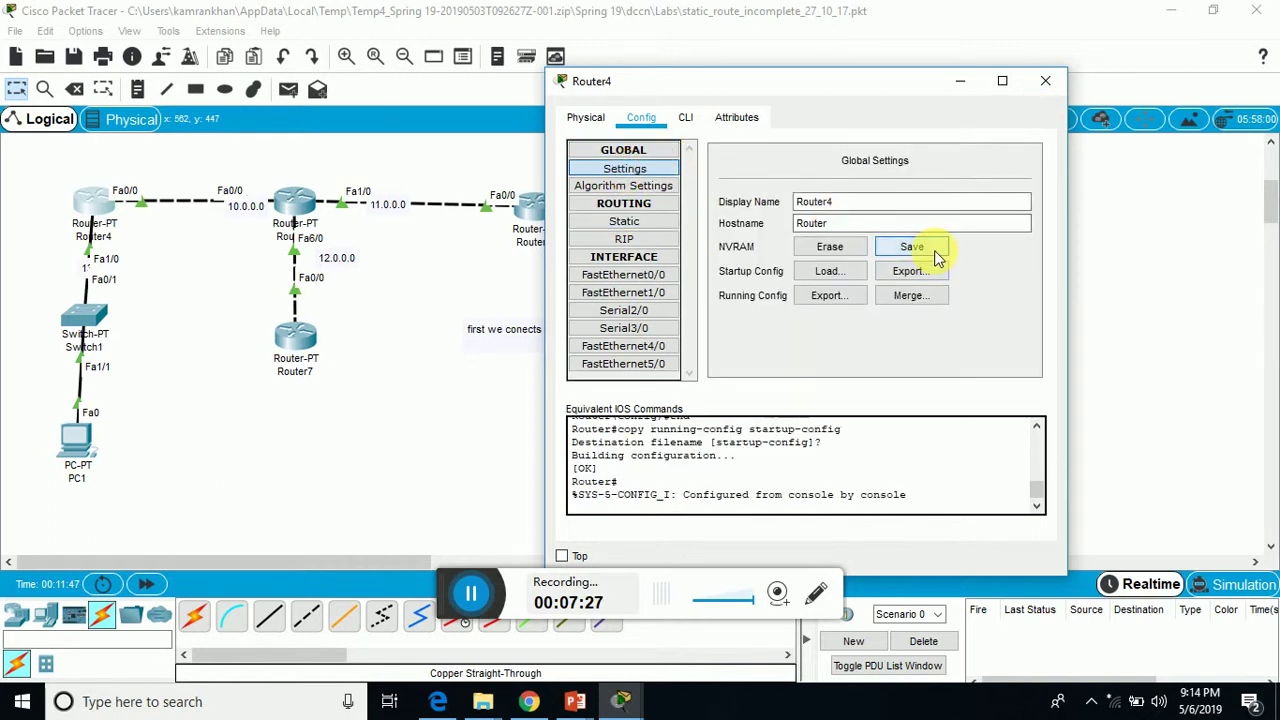
pyautogui.click(1046, 82)
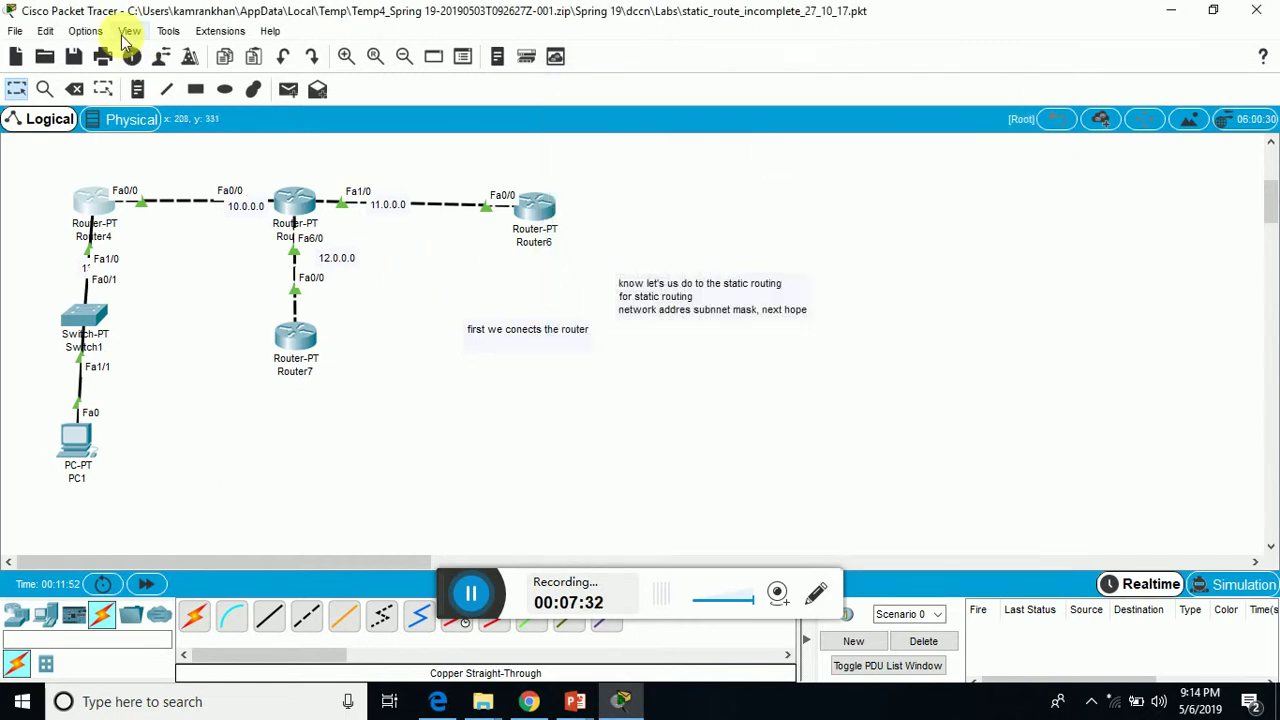
# - Place a note below the existing workspace notes reading "we done with static routing let's check"
pyautogui.click(138, 89)
pyautogui.click(588, 383)
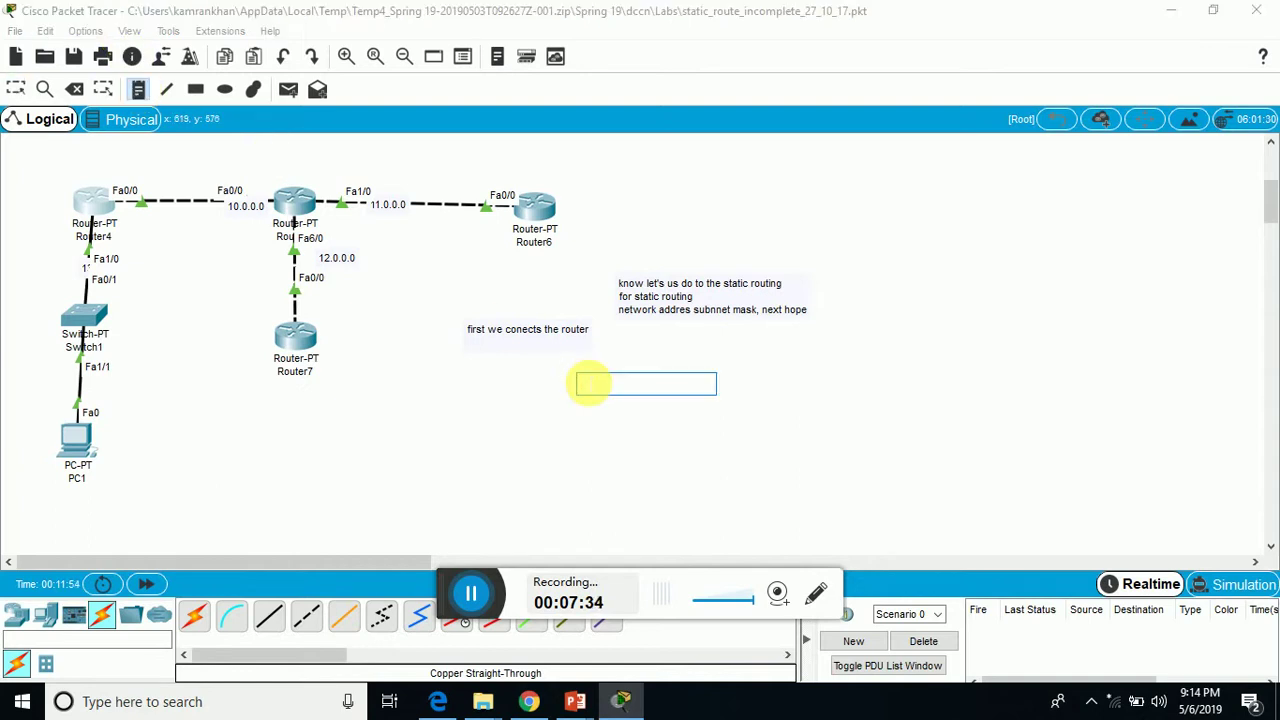
pyautogui.write('we done with st')
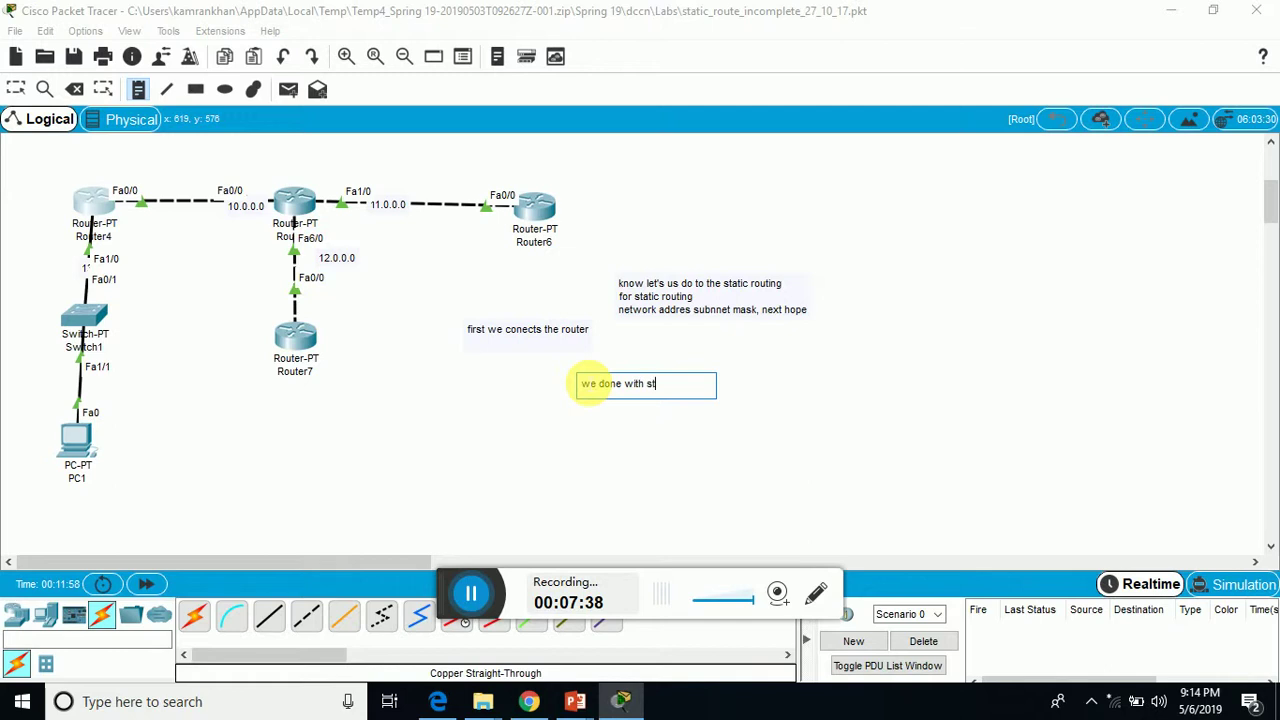
pyautogui.write('atic rout')
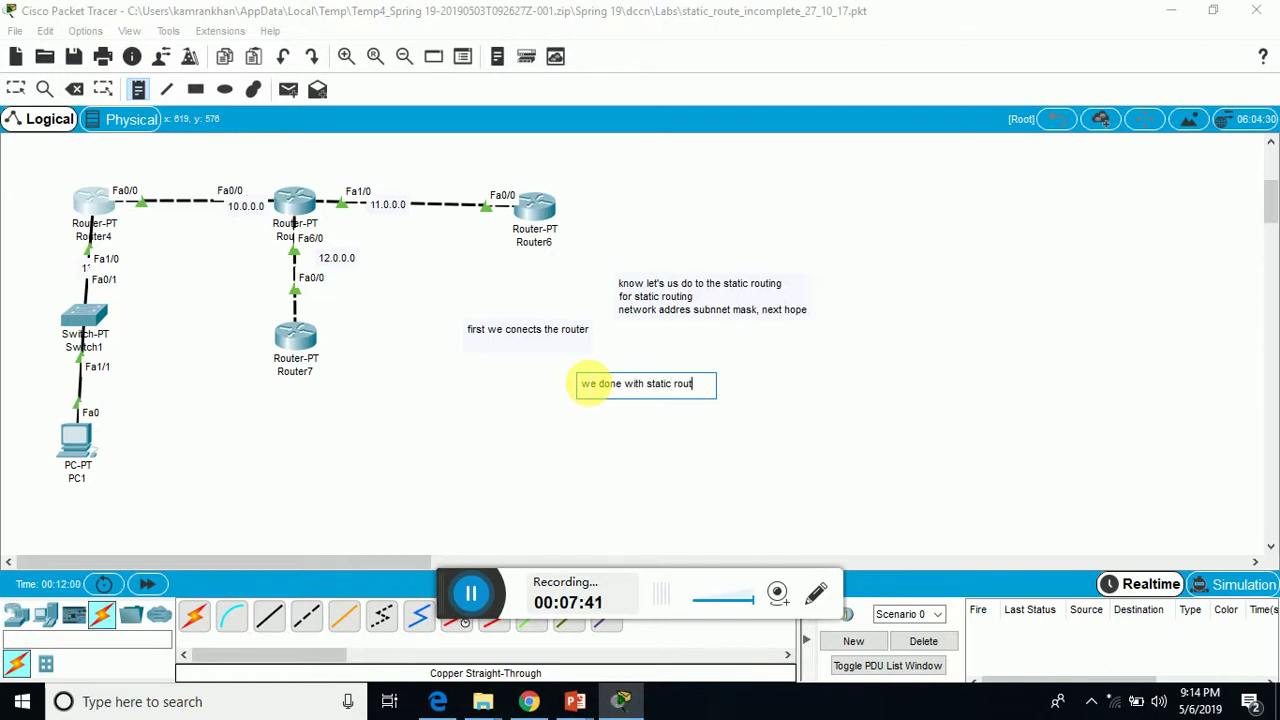
pyautogui.write("ing let's")
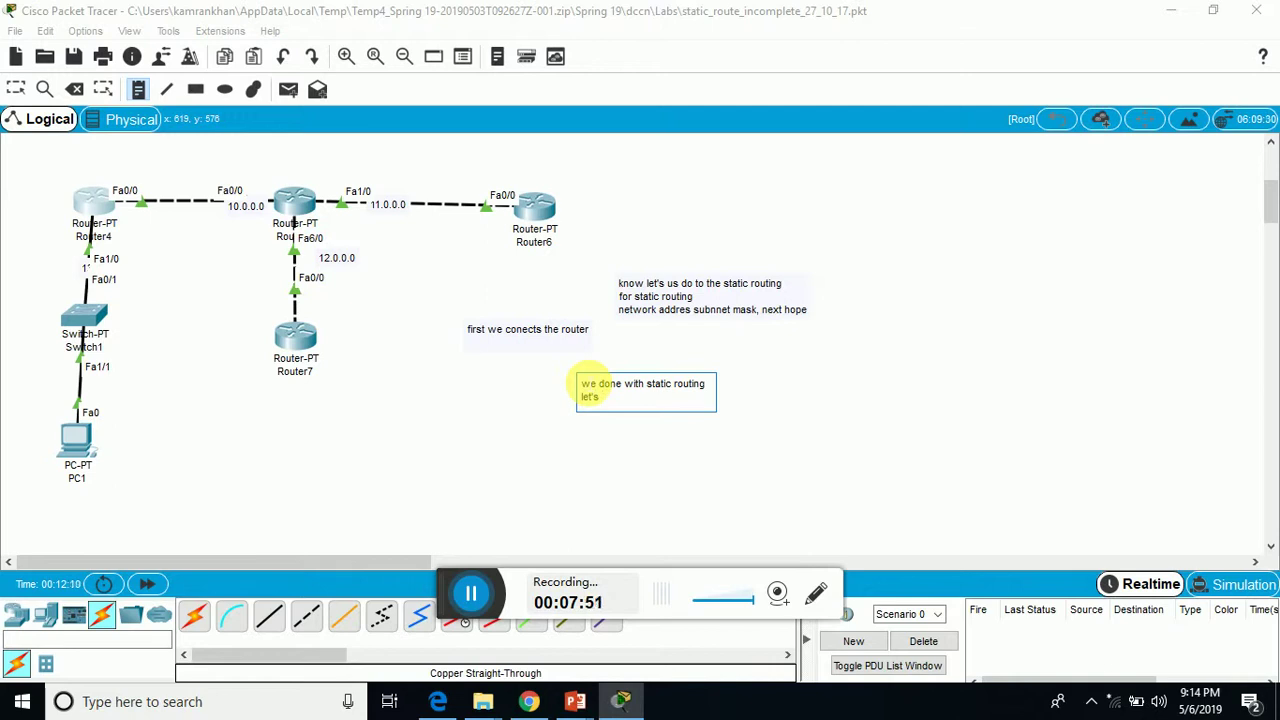
pyautogui.write('heck')
pyautogui.click(478, 428)
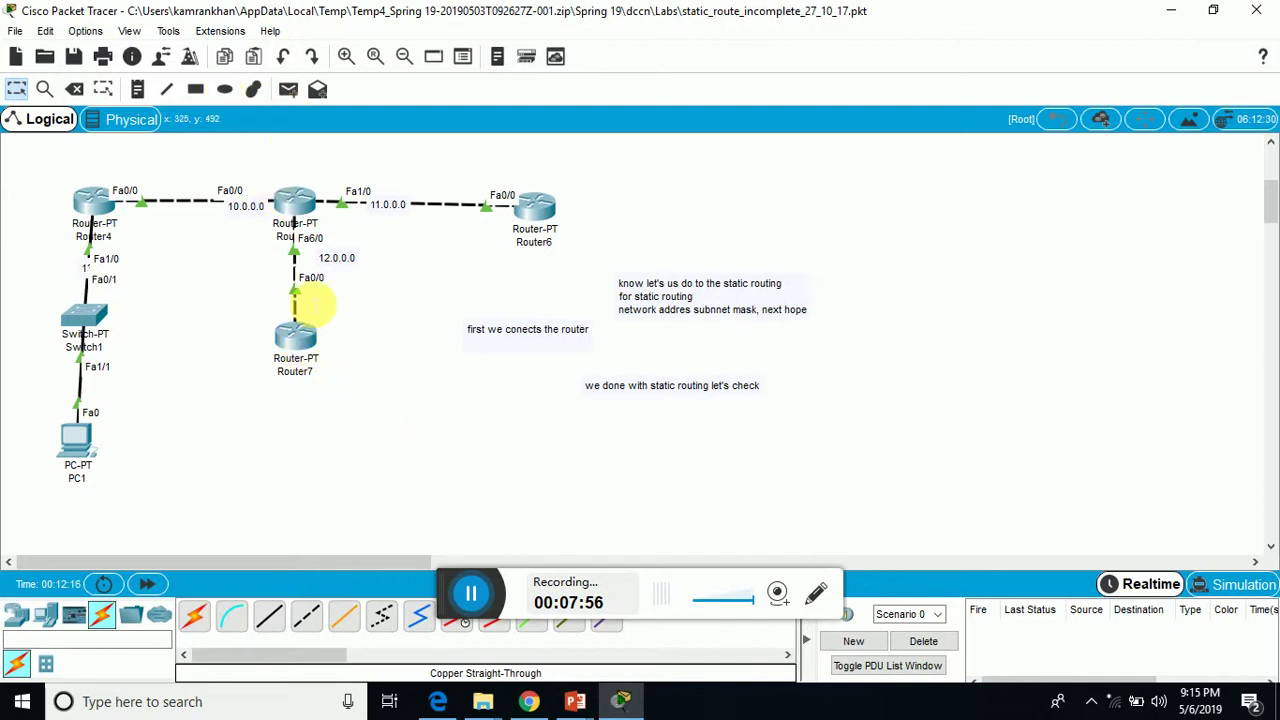
# - Open Router7's static routing settings and enter 11.0.0.0 as the destination network with mask 255.0.0.0
pyautogui.click(295, 340)
pyautogui.moveTo(661, 84); pyautogui.dragTo(880, 108)
pyautogui.click(660, 252)
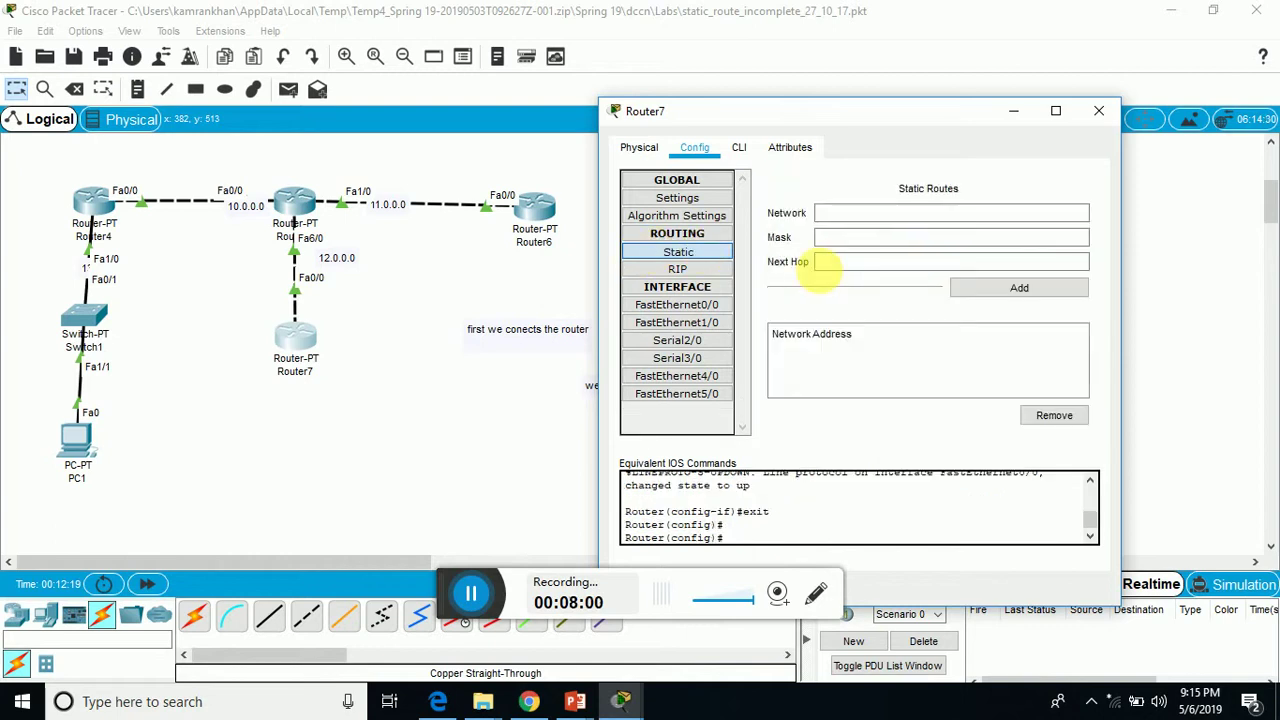
pyautogui.click(891, 215)
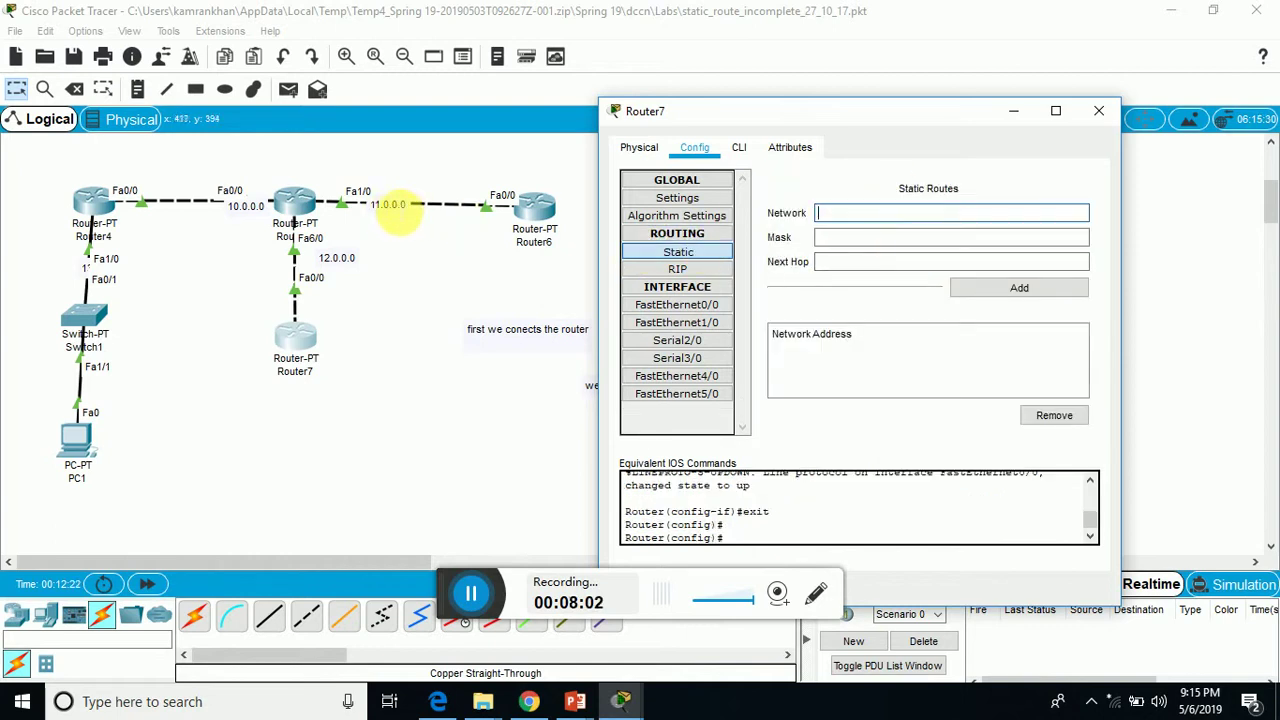
pyautogui.write('11')
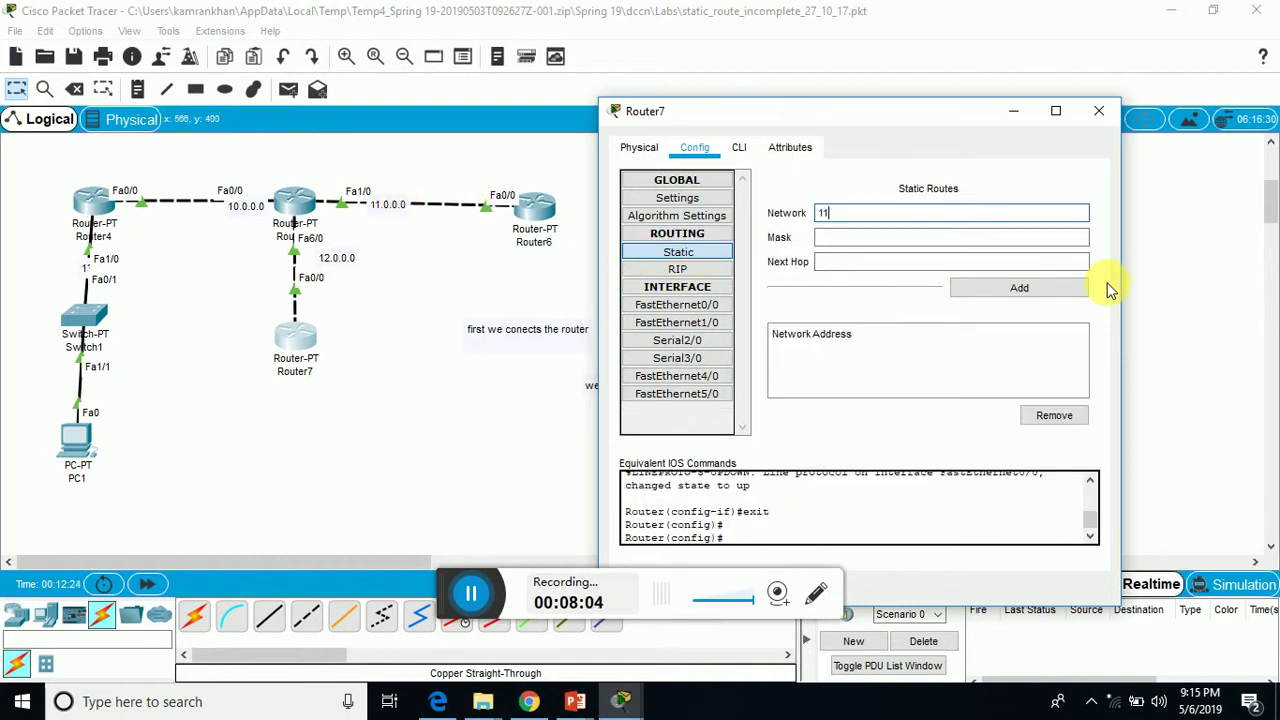
pyautogui.write('.0.0.0')
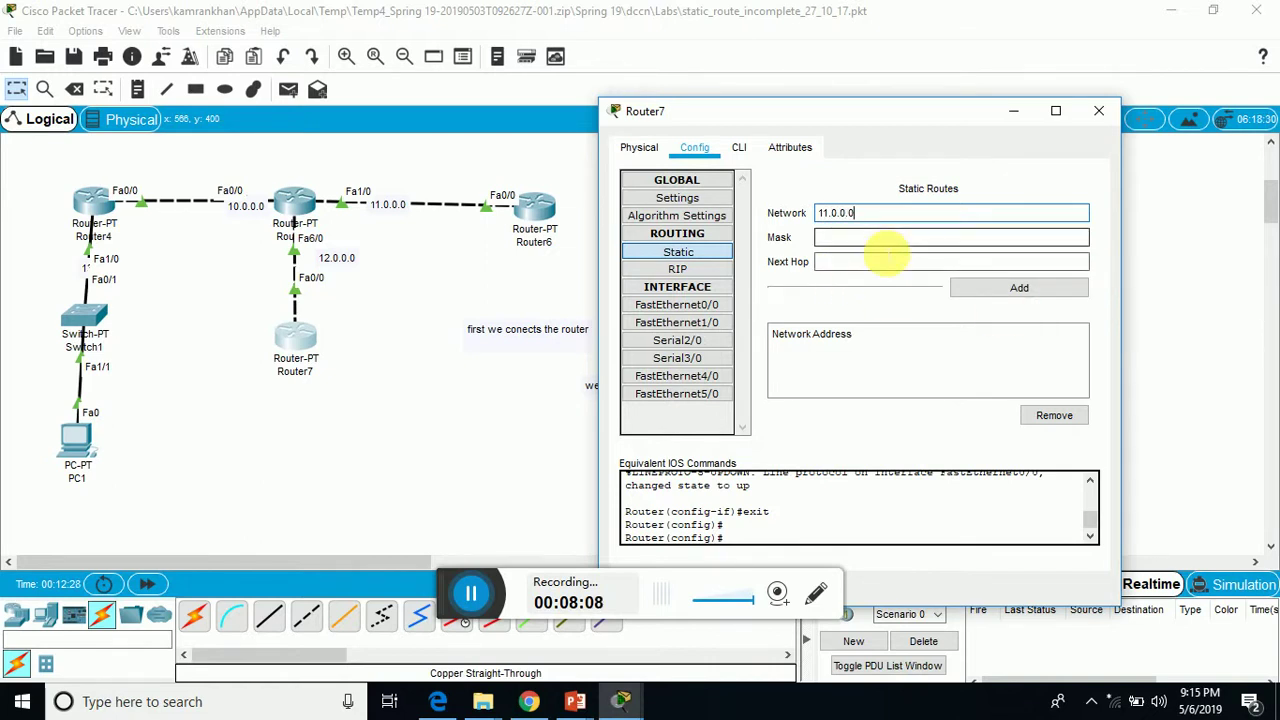
pyautogui.click(889, 242)
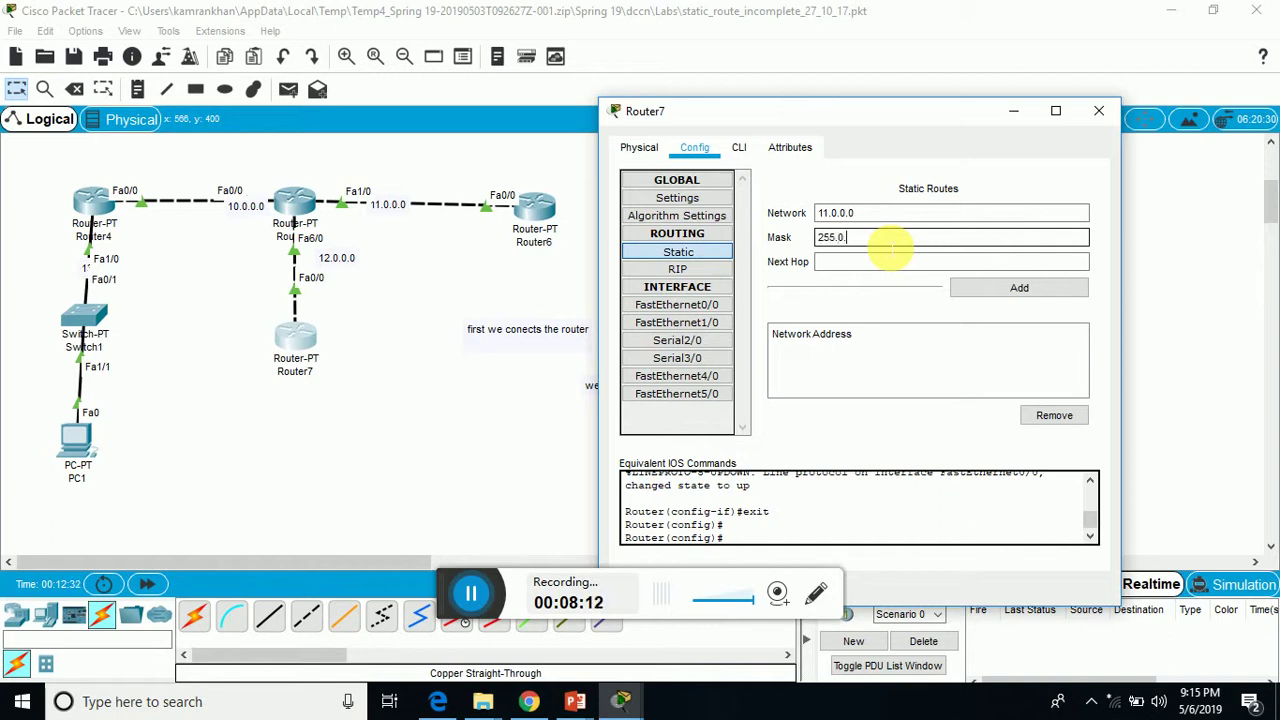
pyautogui.click(857, 262)
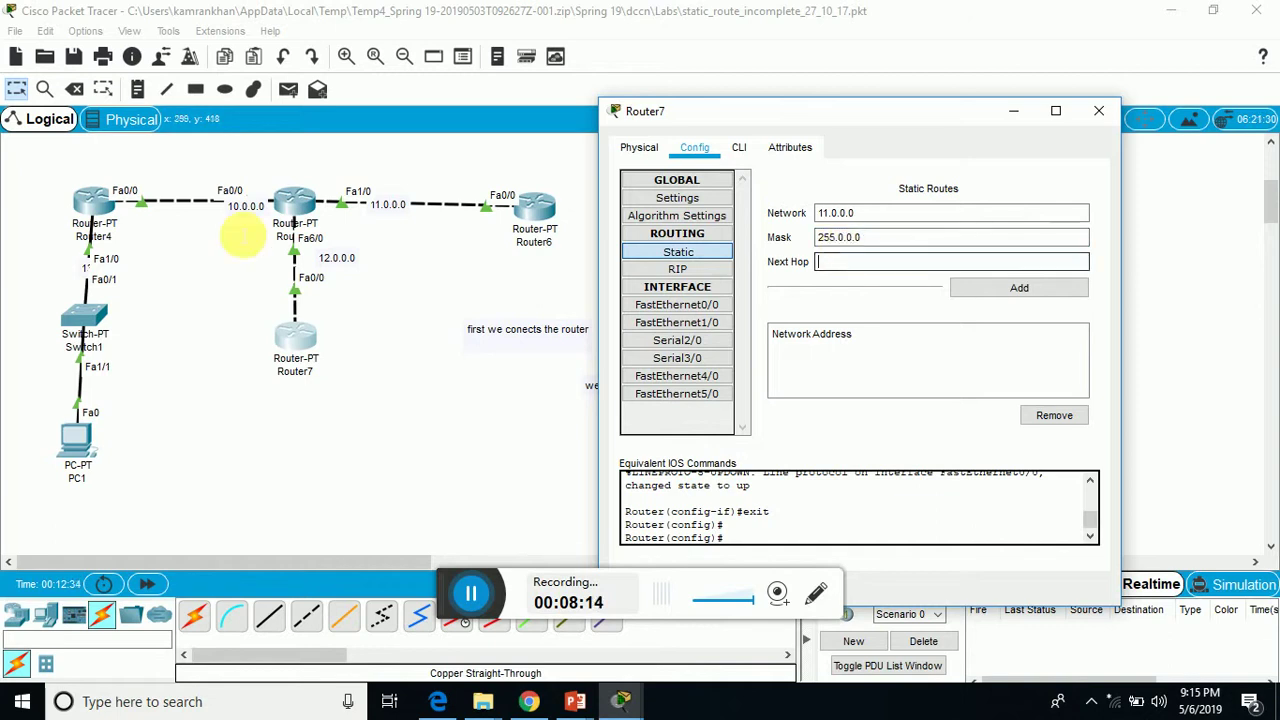
# - Check the middle router's interface addresses, set the next hop of Router7's new route to 12.0.0.1, and add the route
pyautogui.click(400, 263)
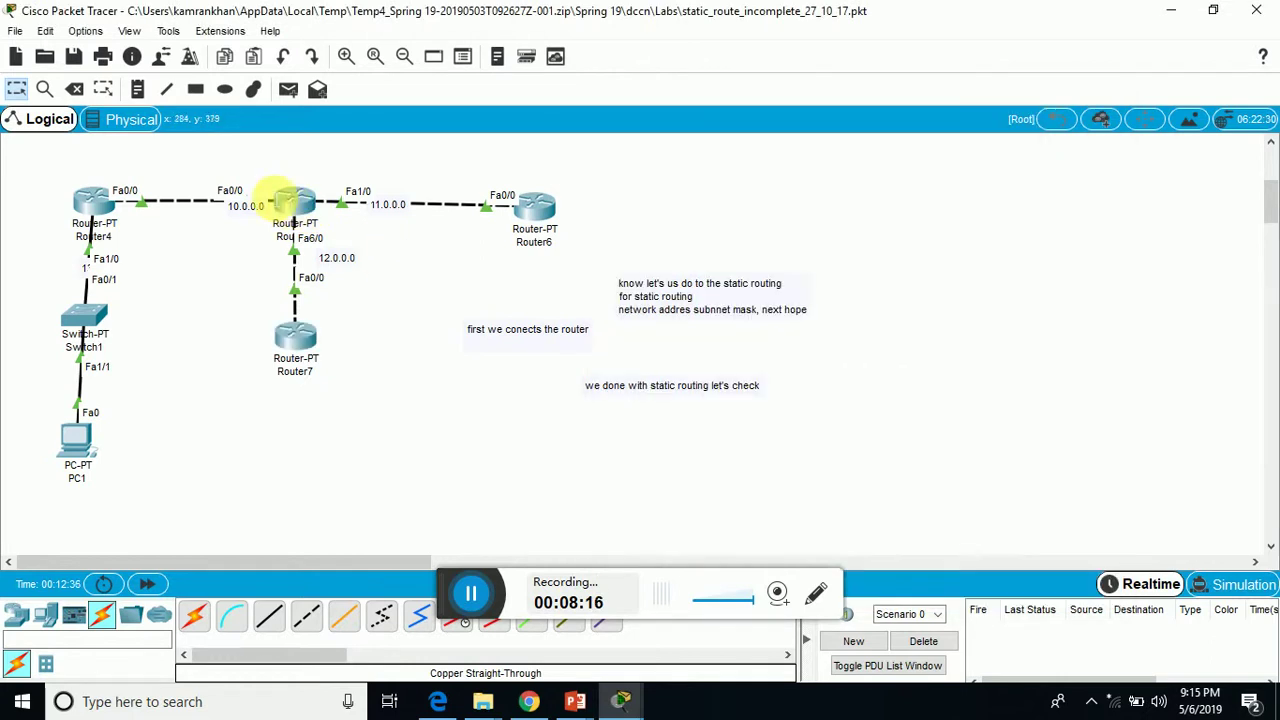
pyautogui.moveTo(297, 205)
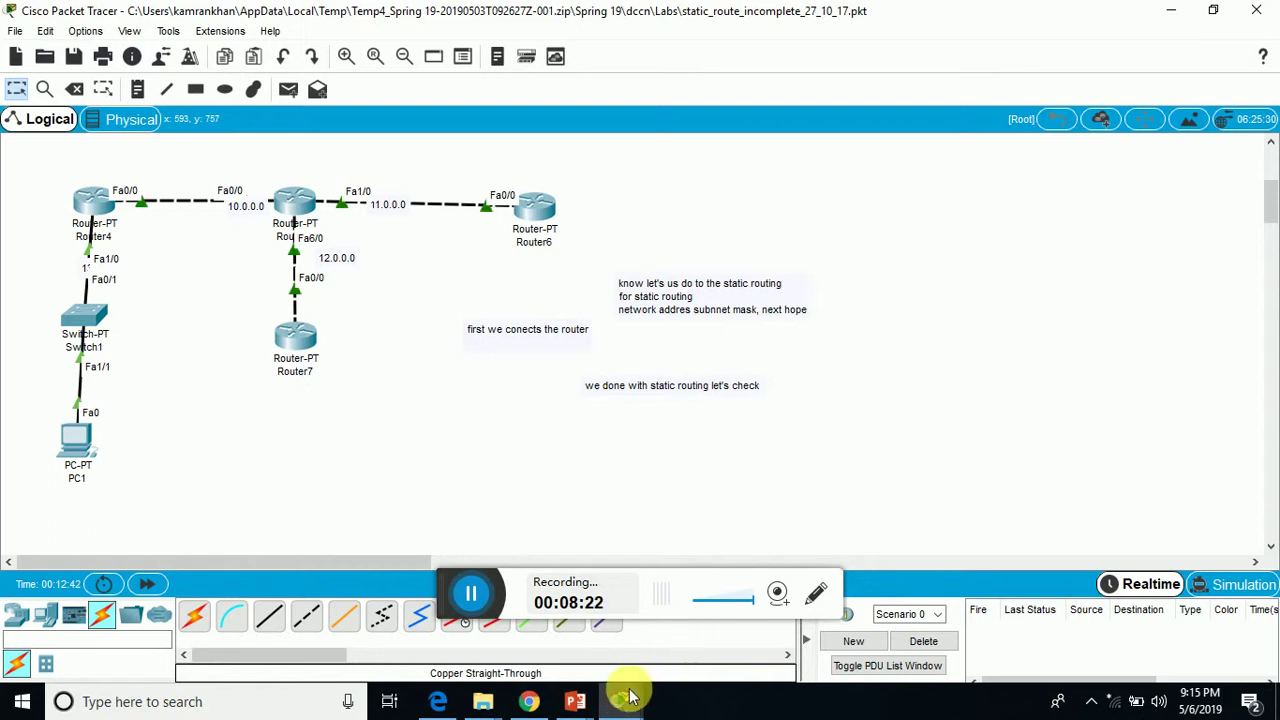
pyautogui.moveTo(620, 703)
pyautogui.click(700, 610)
pyautogui.click(845, 262)
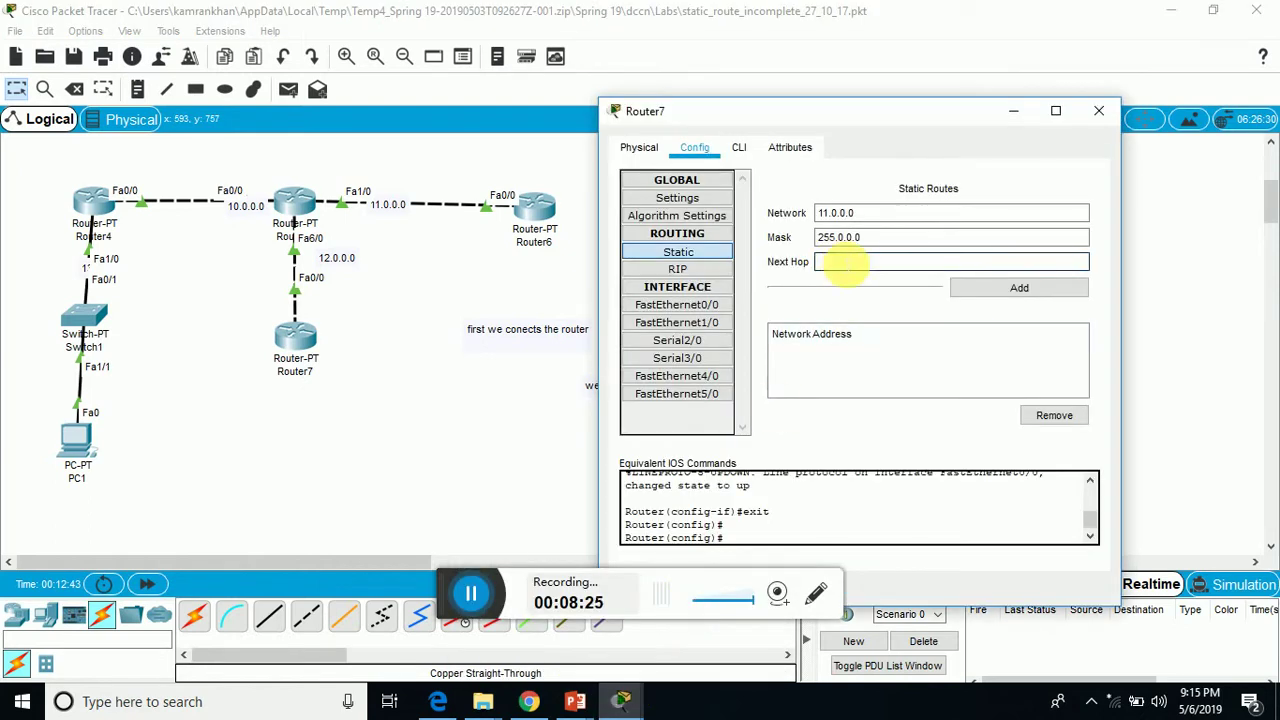
pyautogui.write('12.0.0.1')
pyautogui.click(971, 286)
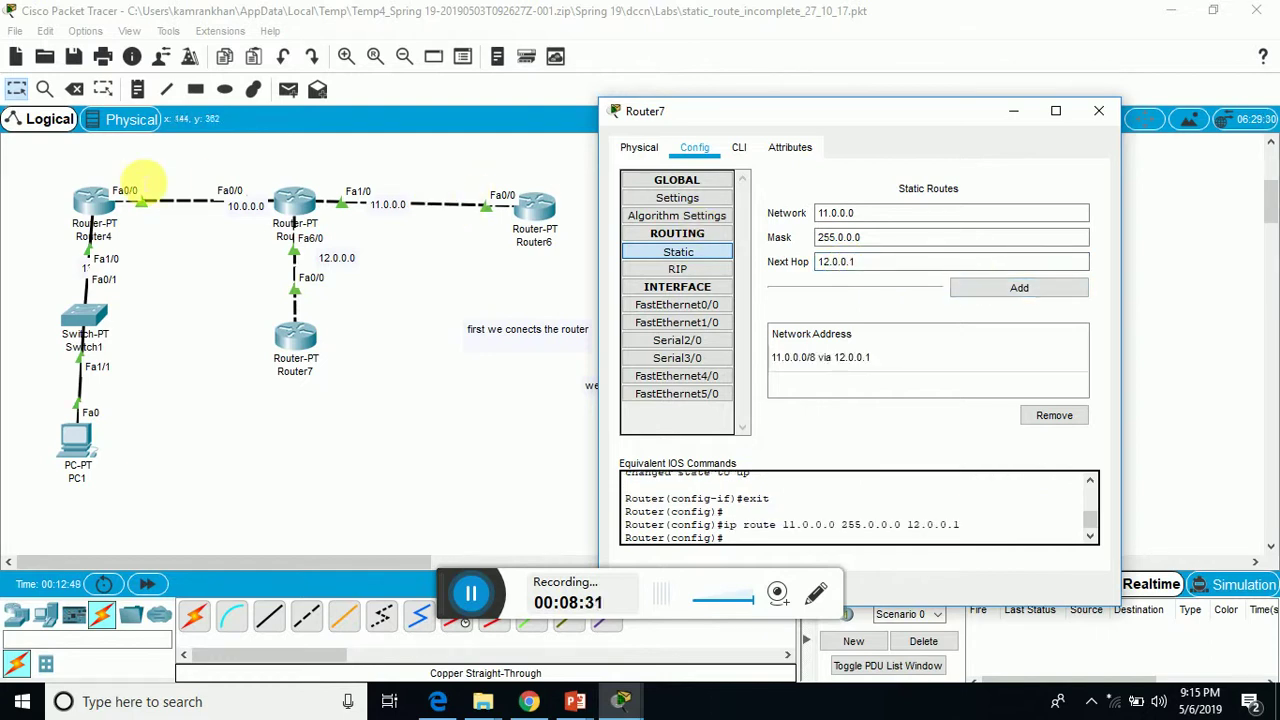
# - Add static routes on Router7 to networks 10.0.0.0 and 13.0.0.0 via 12.0.0.1 and close the router's configuration
pyautogui.click(833, 212)
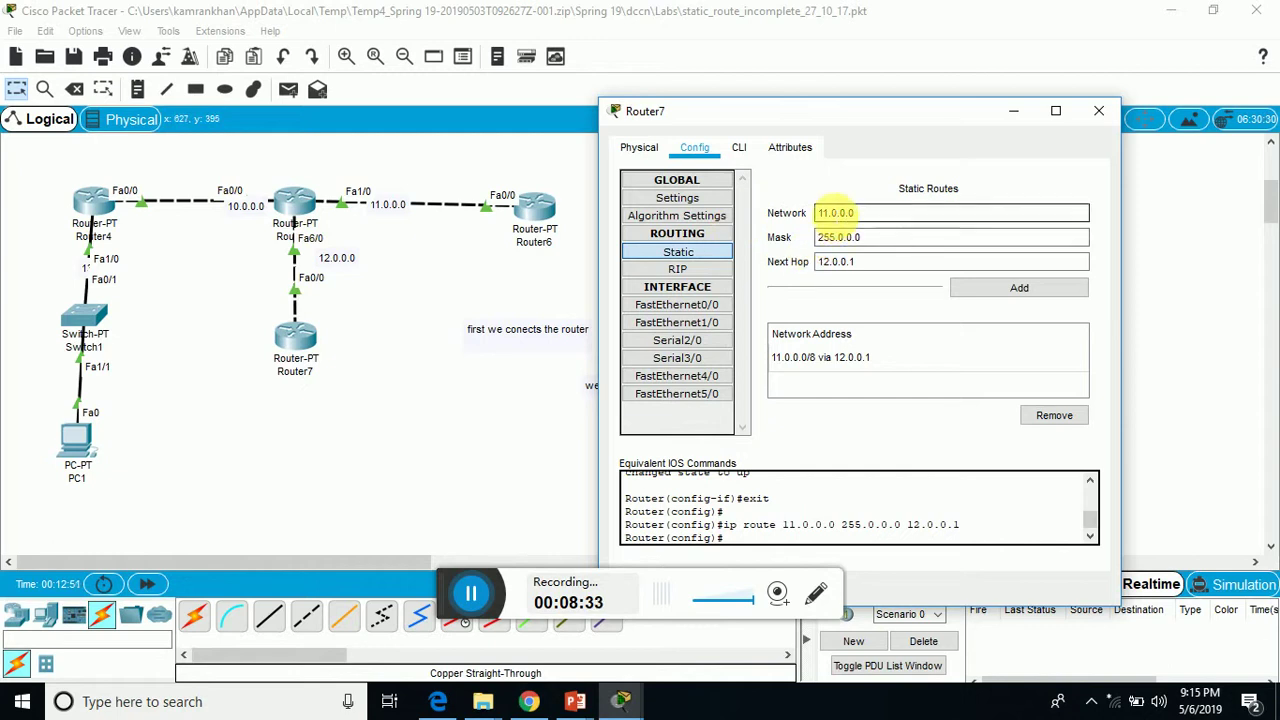
pyautogui.press('BackSpace')
pyautogui.click(1020, 287)
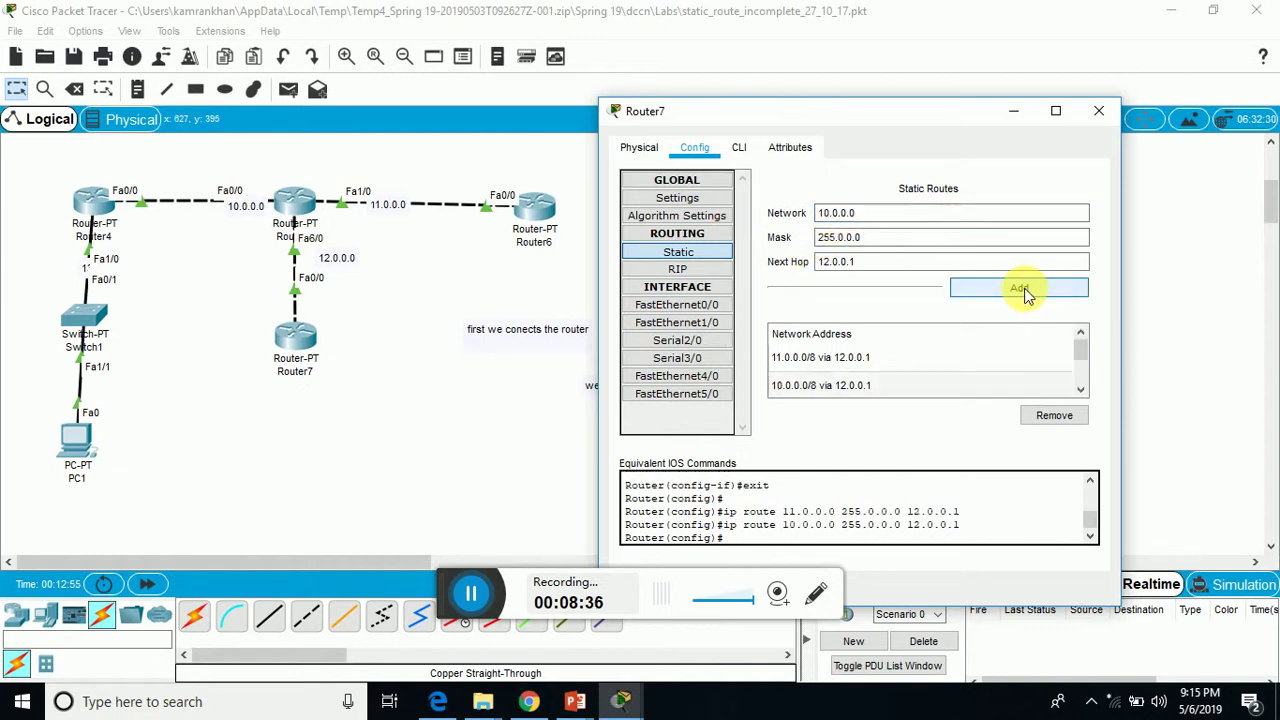
pyautogui.click(831, 212)
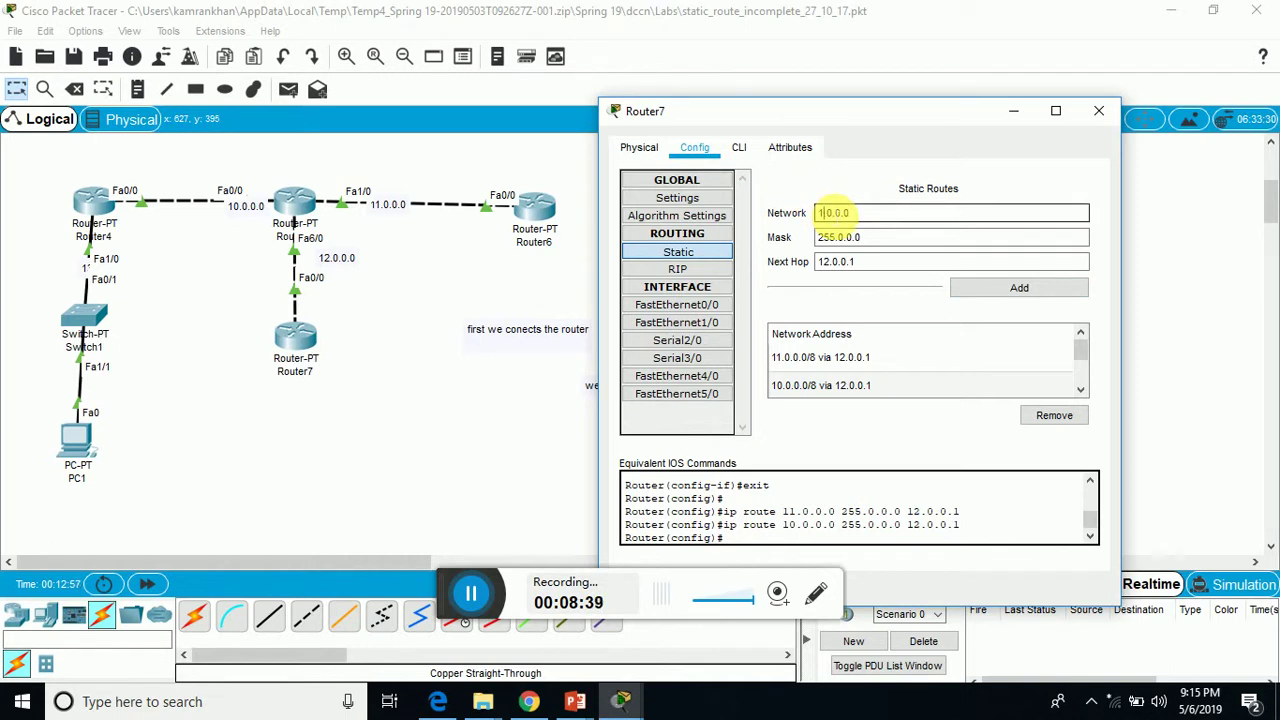
pyautogui.click(1016, 290)
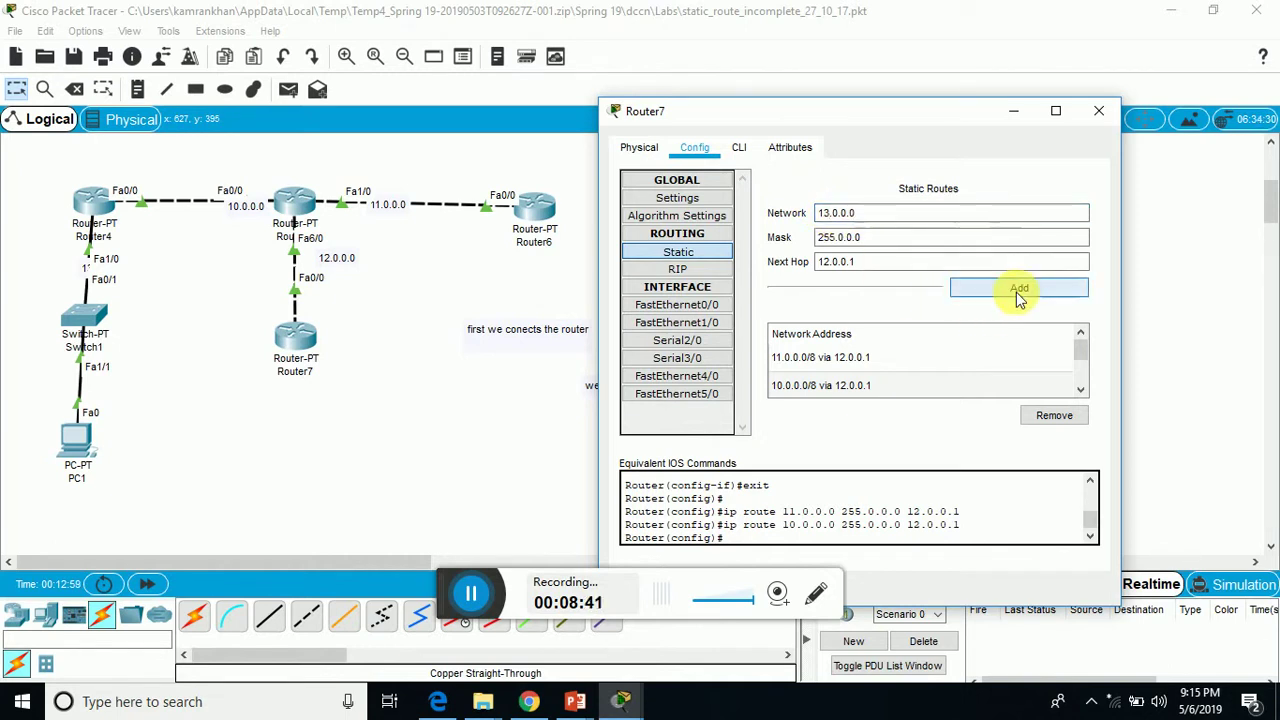
pyautogui.click(1099, 112)
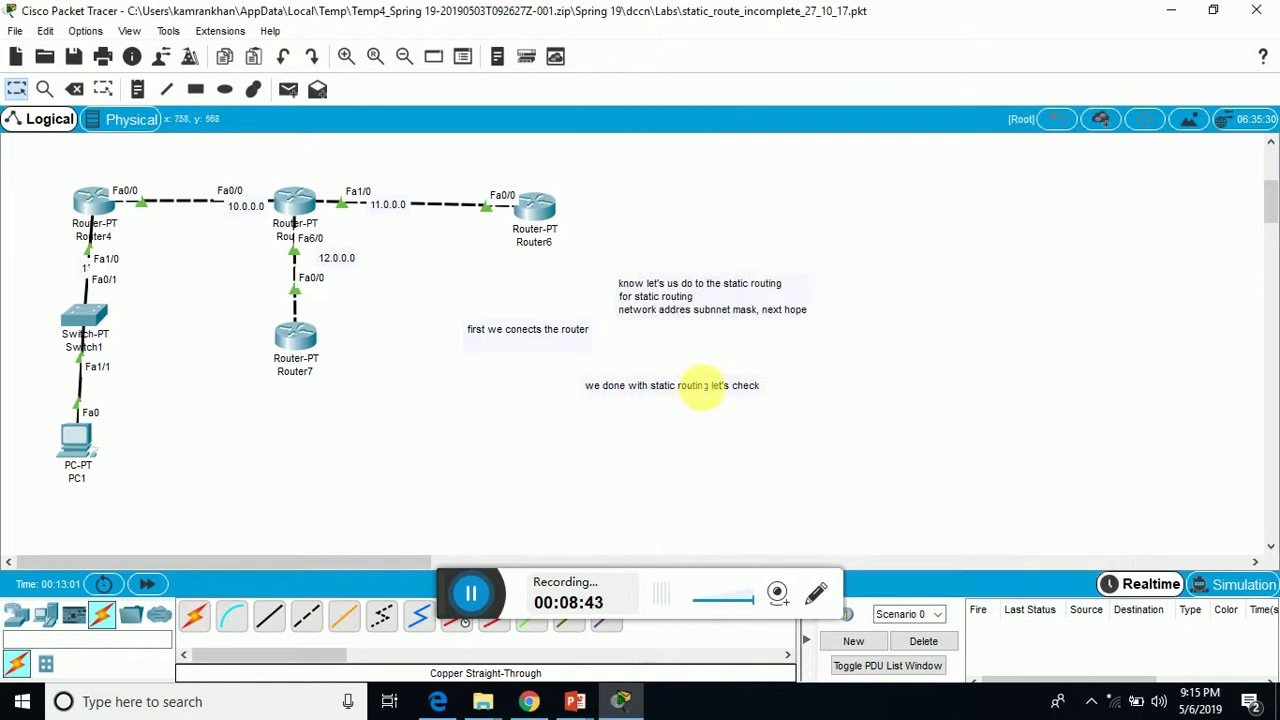
# - Add a second line reading "done kn now" to the note about checking the static routing
pyautogui.click(714, 388)
pyautogui.click(677, 408)
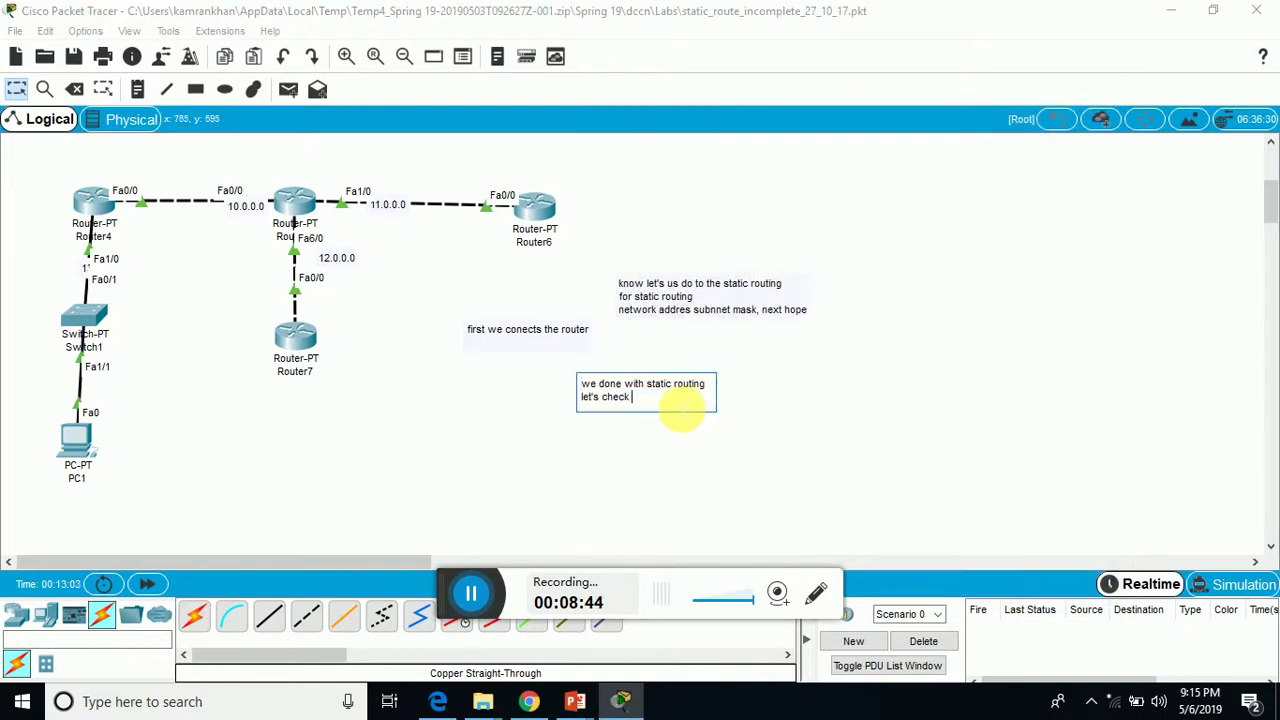
pyautogui.press('Return')
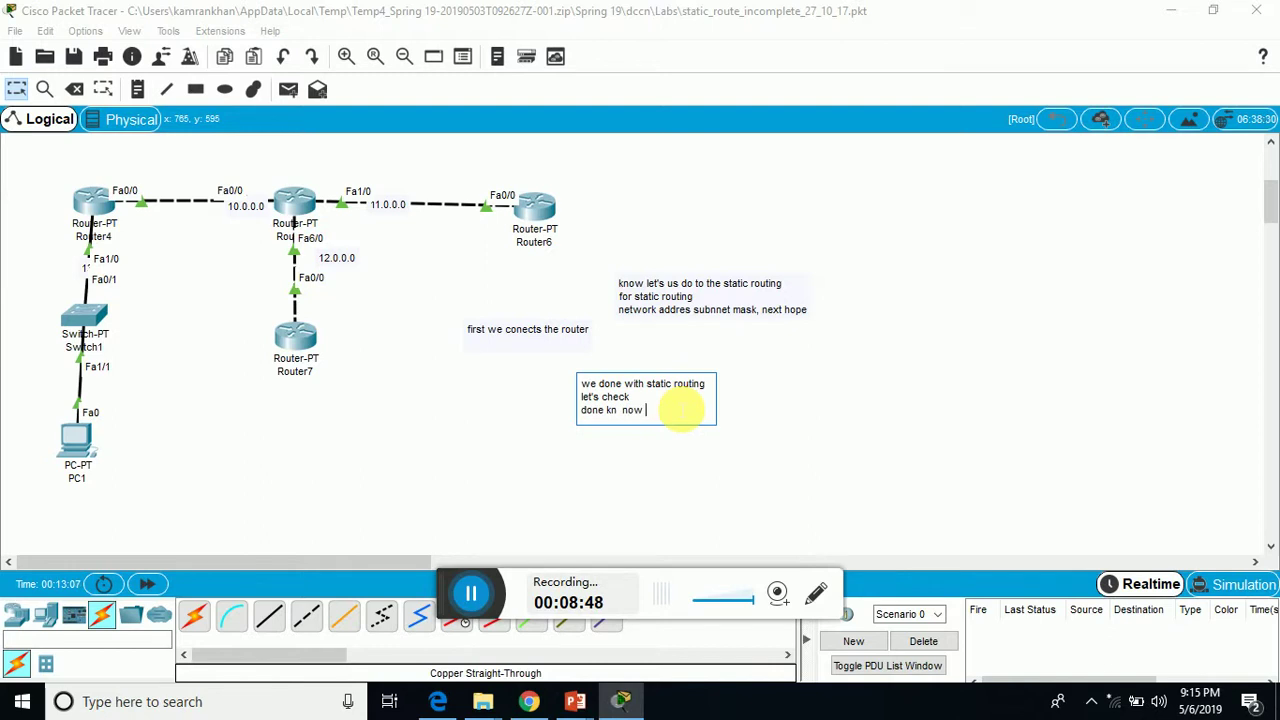
pyautogui.click(914, 537)
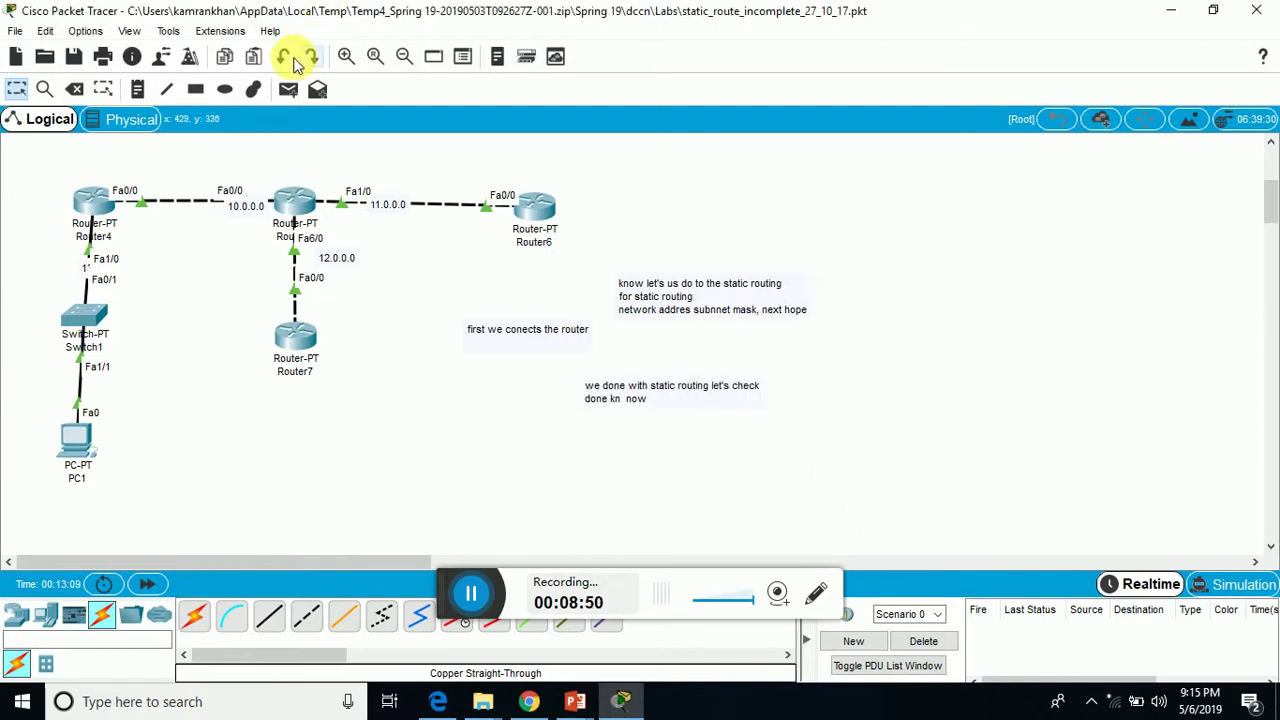
# - Send simple PDUs from Router6 to PC1 and from PC1 to the middle router, and fire both again
pyautogui.click(291, 90)
pyautogui.click(538, 209)
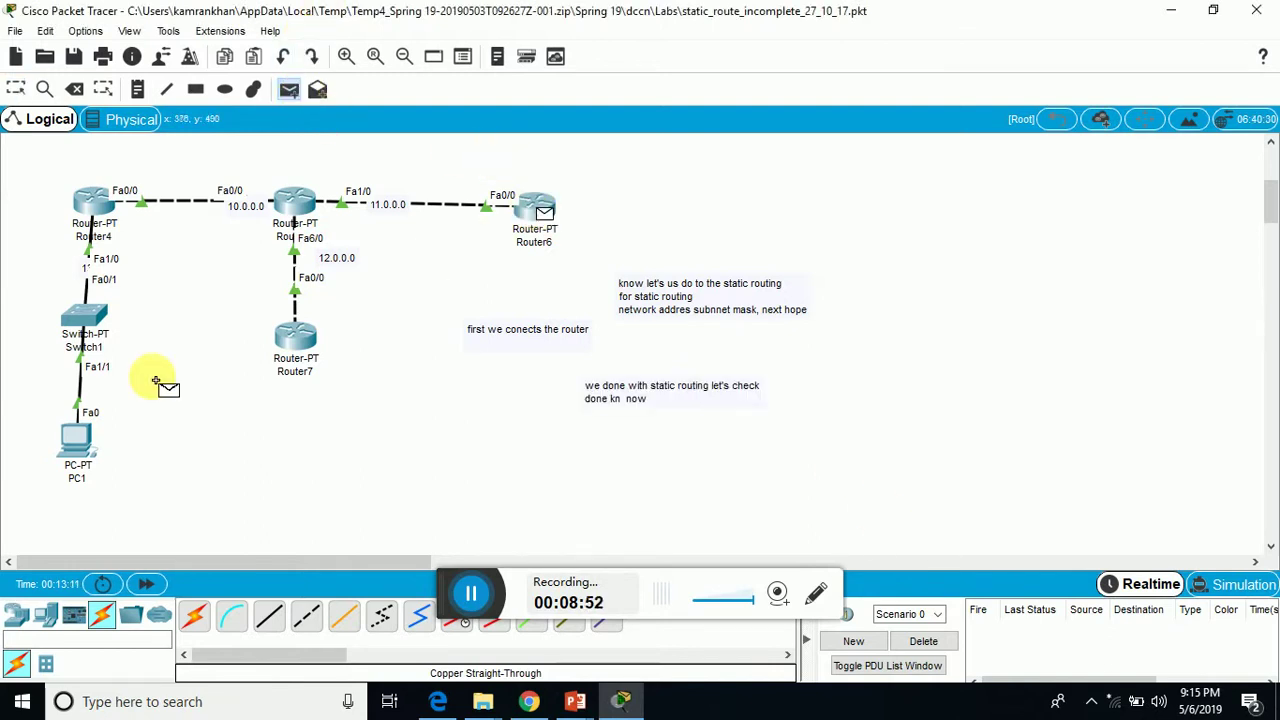
pyautogui.click(78, 432)
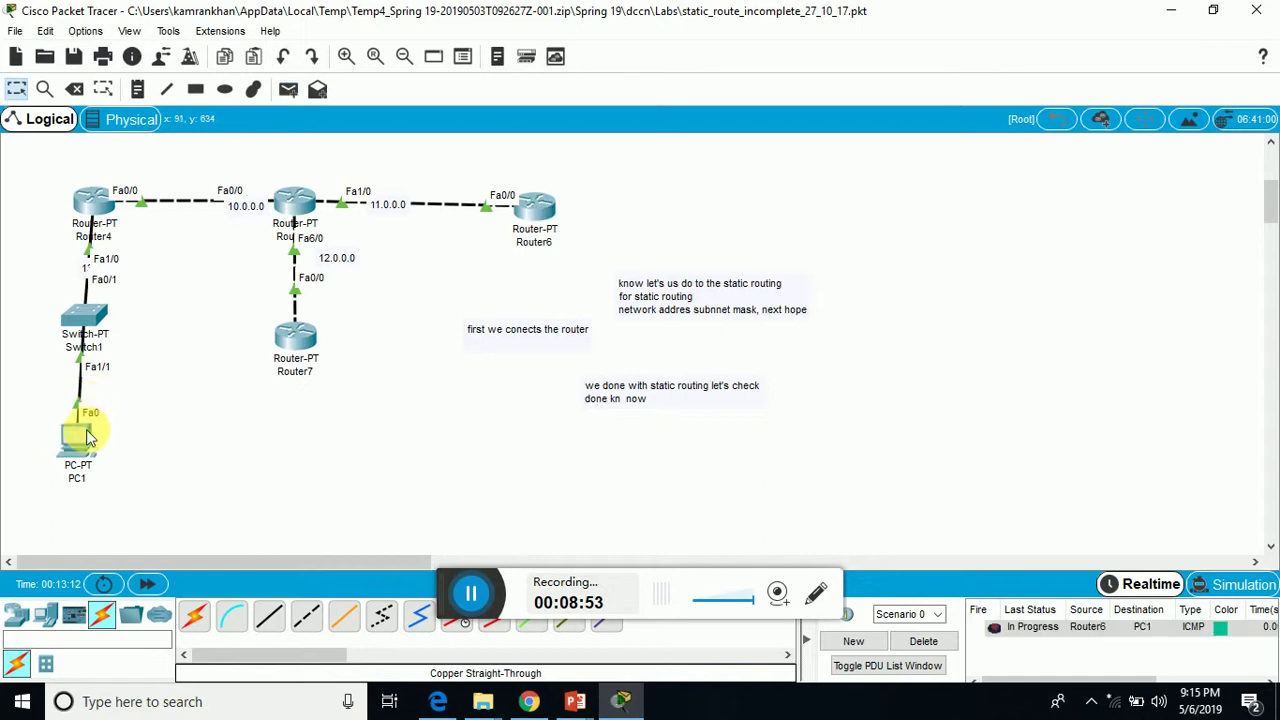
pyautogui.click(287, 90)
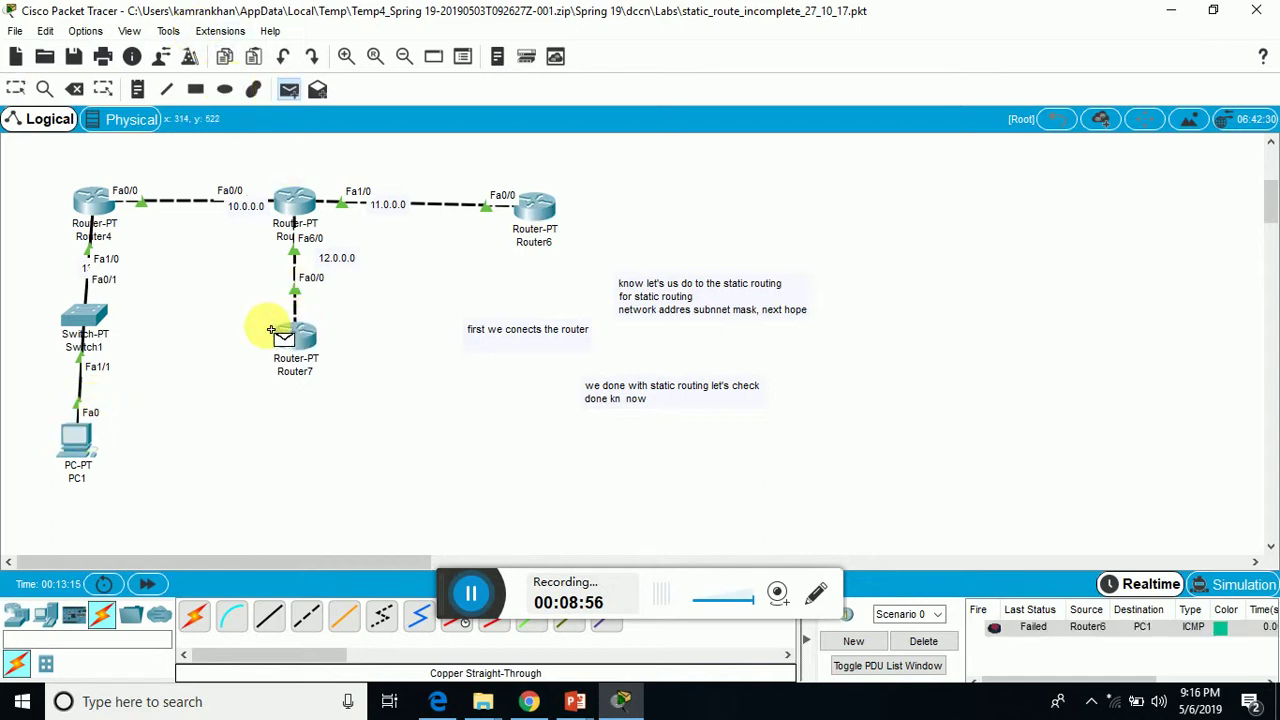
pyautogui.click(78, 440)
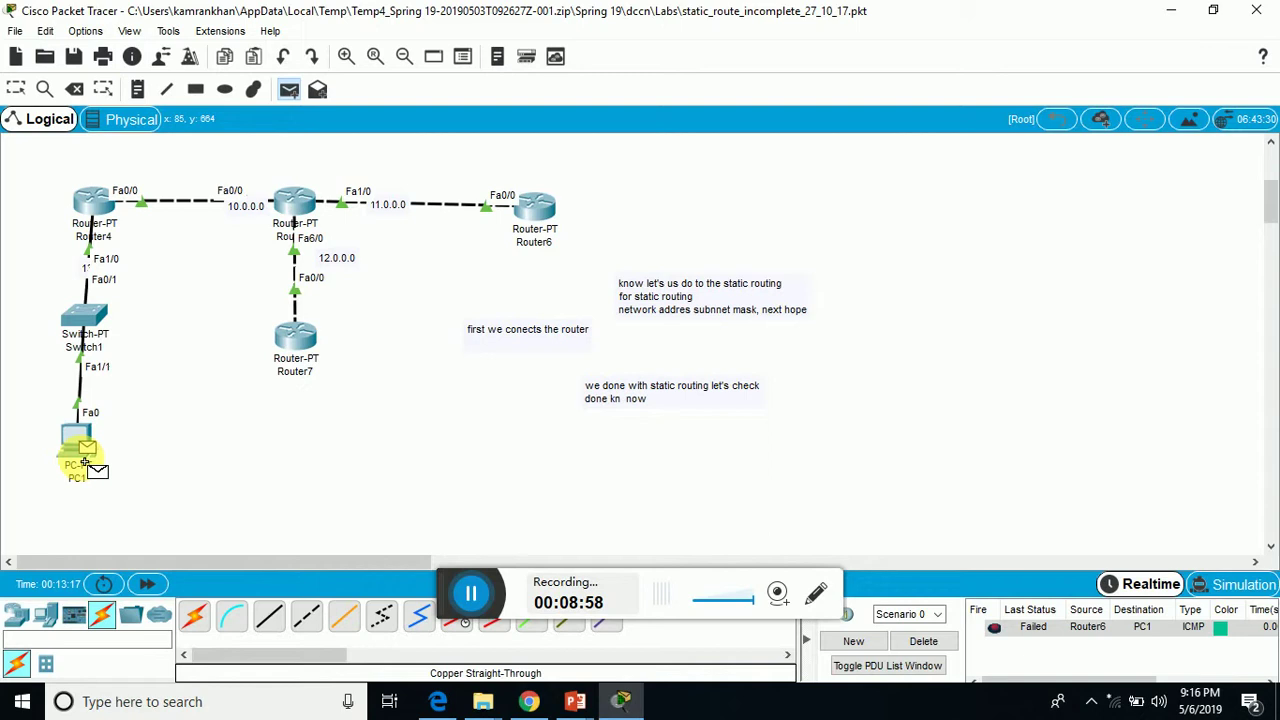
pyautogui.click(298, 203)
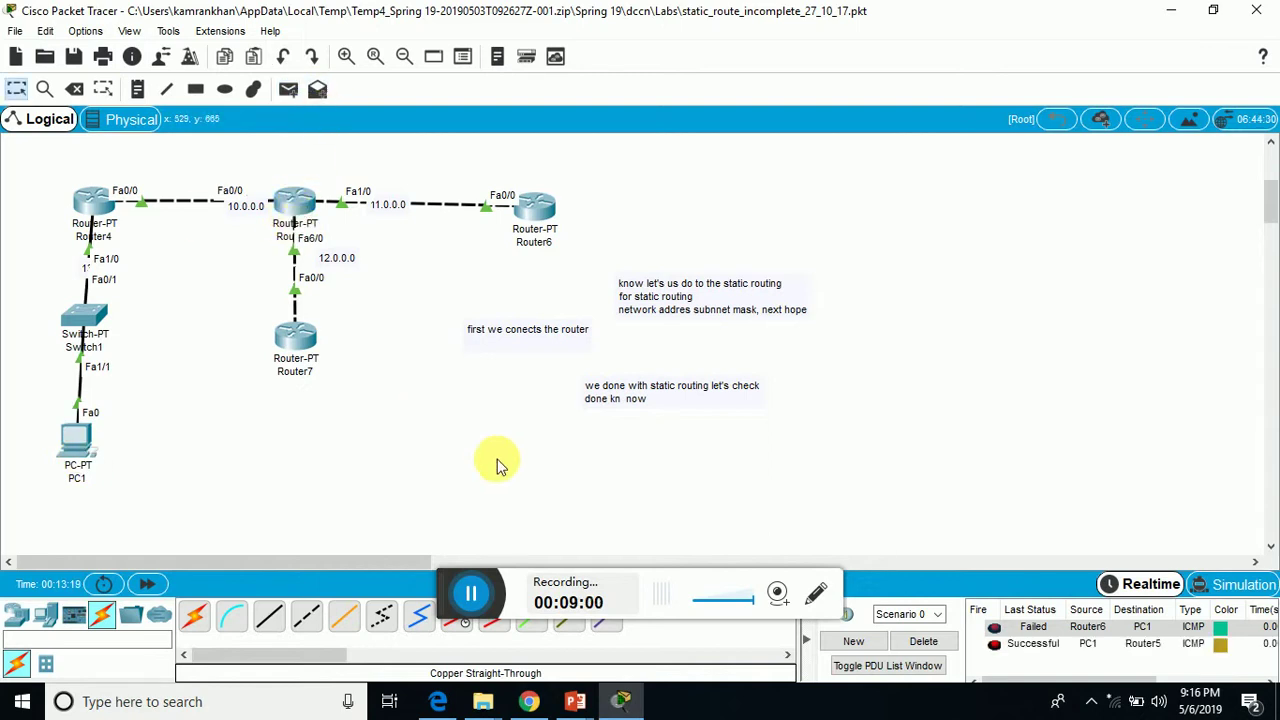
pyautogui.doubleClick(995, 628)
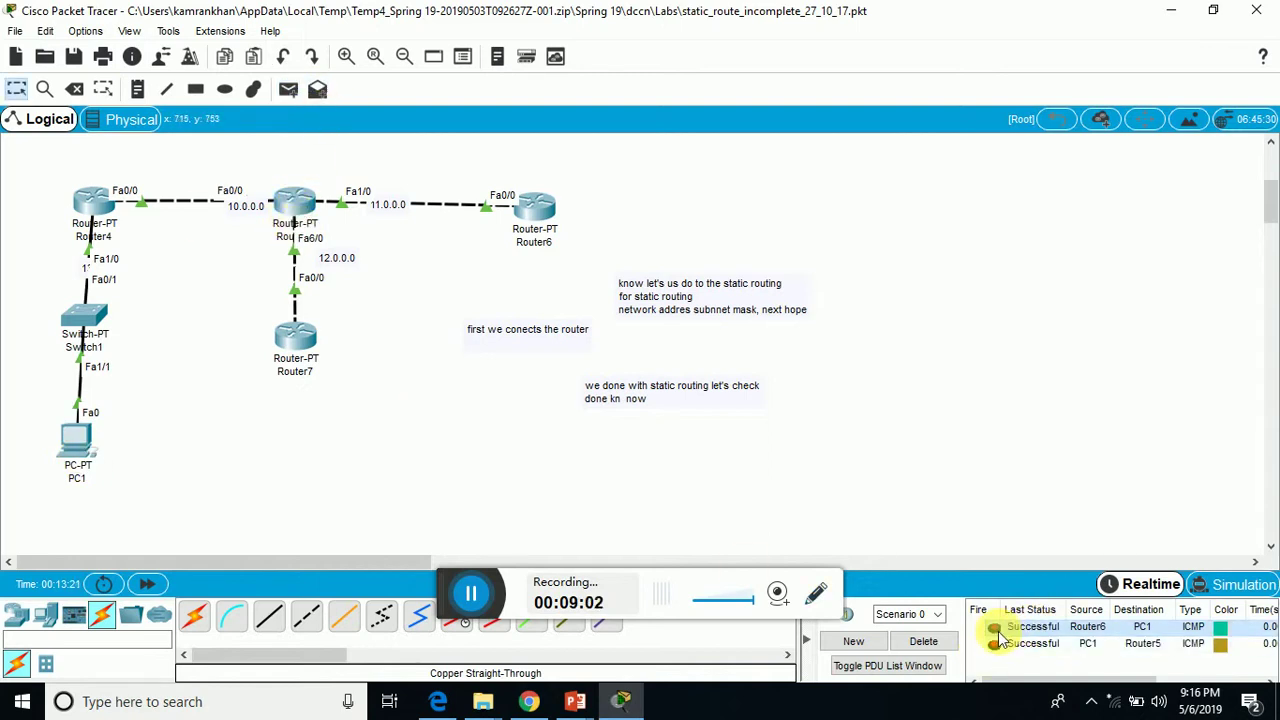
pyautogui.doubleClick(995, 643)
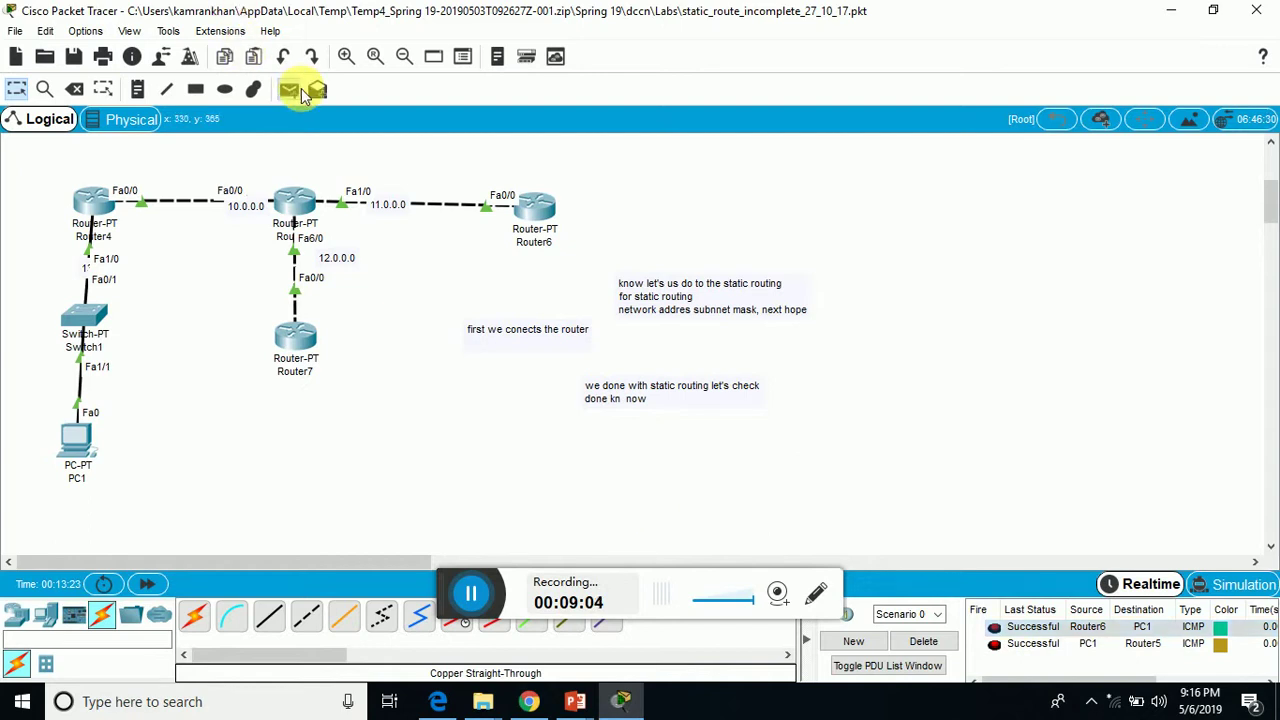
# - Send simple PDUs from Router7 to Router6 and to Router4, and fire the Router7 to Router6 one again
pyautogui.click(300, 342)
pyautogui.click(535, 208)
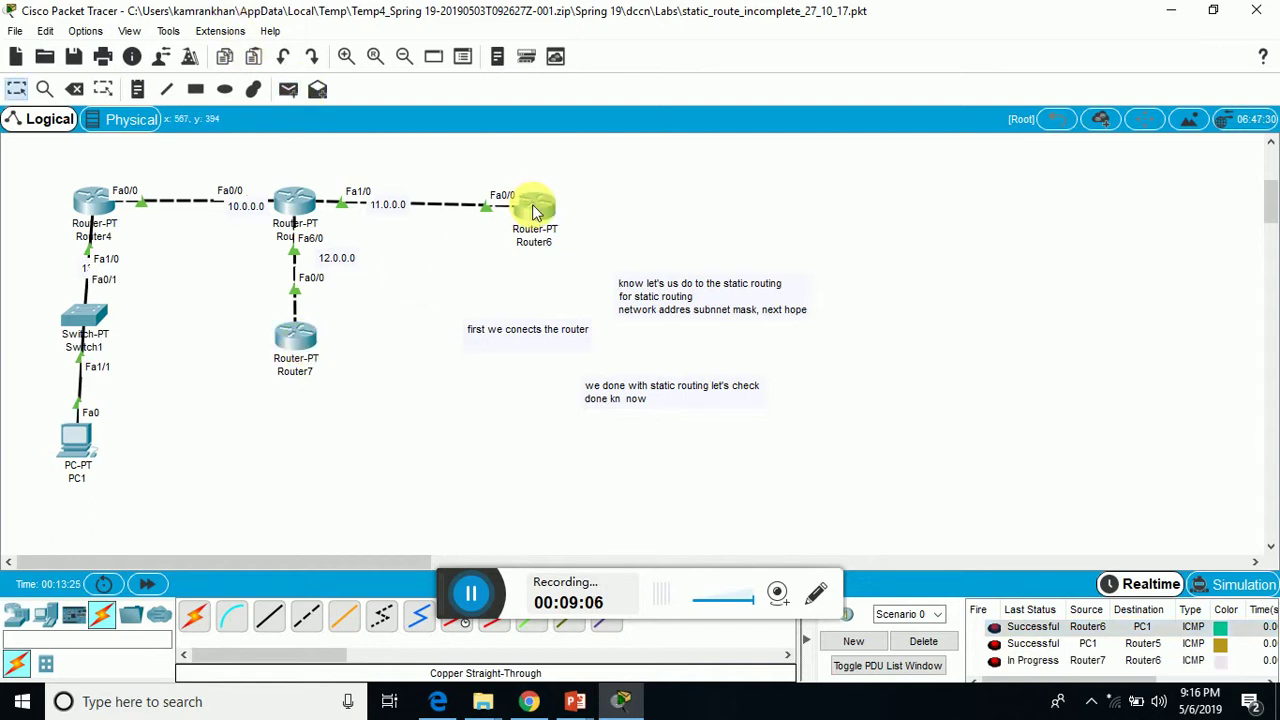
pyautogui.click(289, 90)
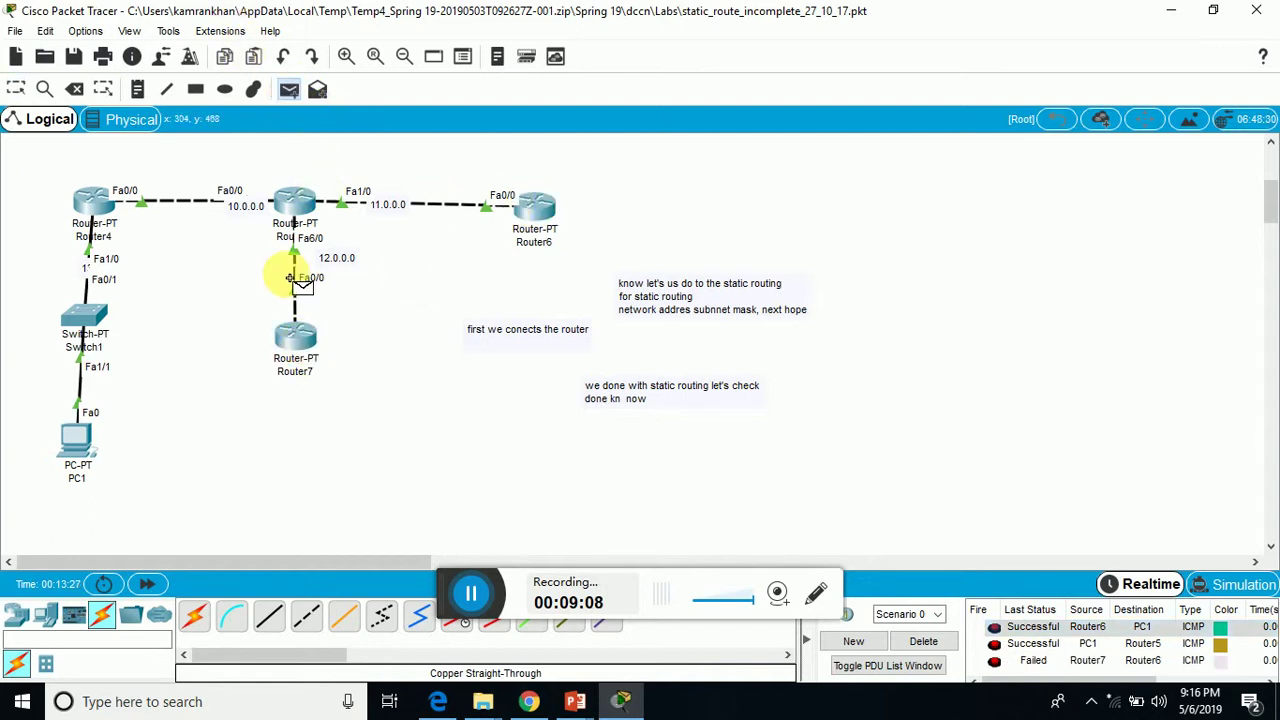
pyautogui.click(295, 336)
pyautogui.click(91, 203)
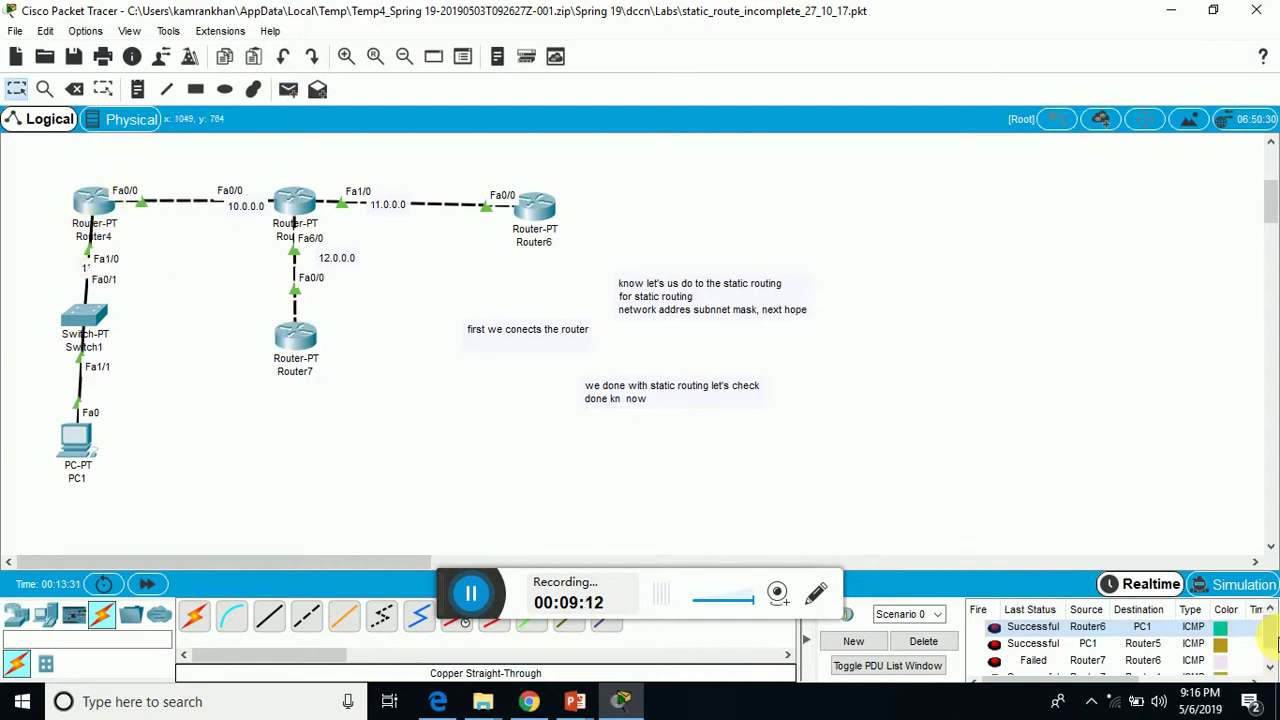
pyautogui.click(1270, 666)
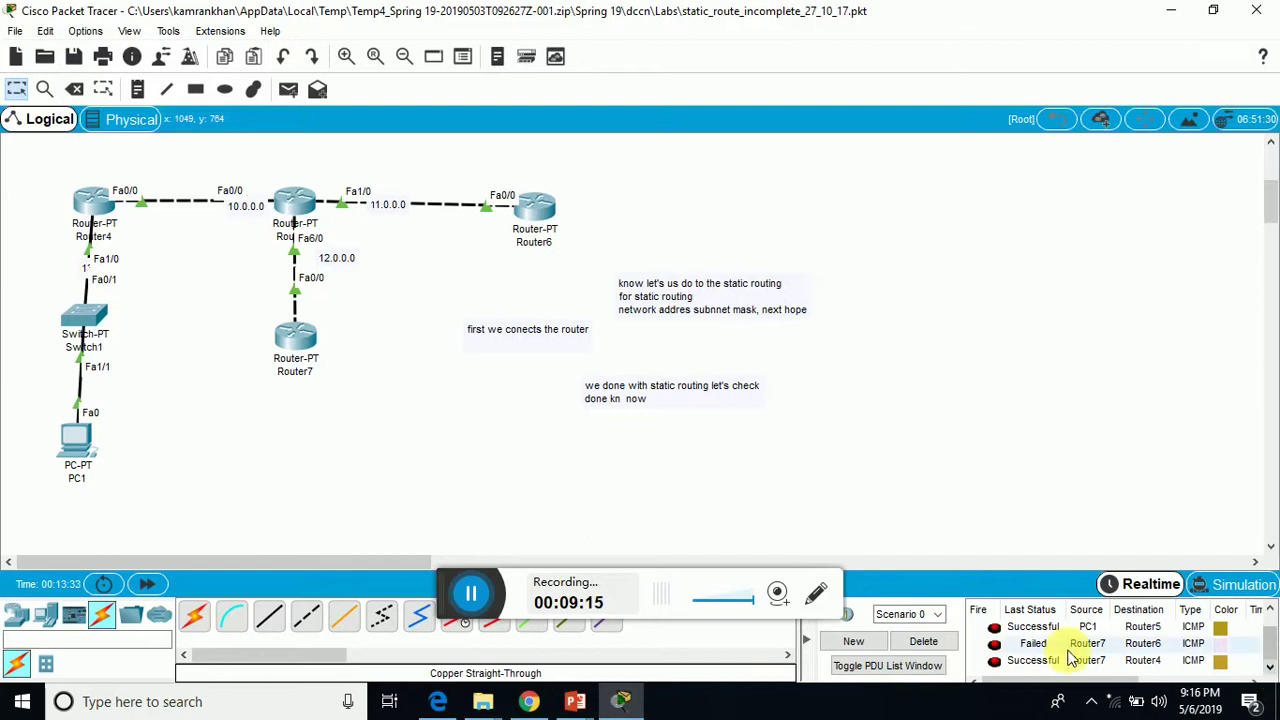
pyautogui.doubleClick(996, 644)
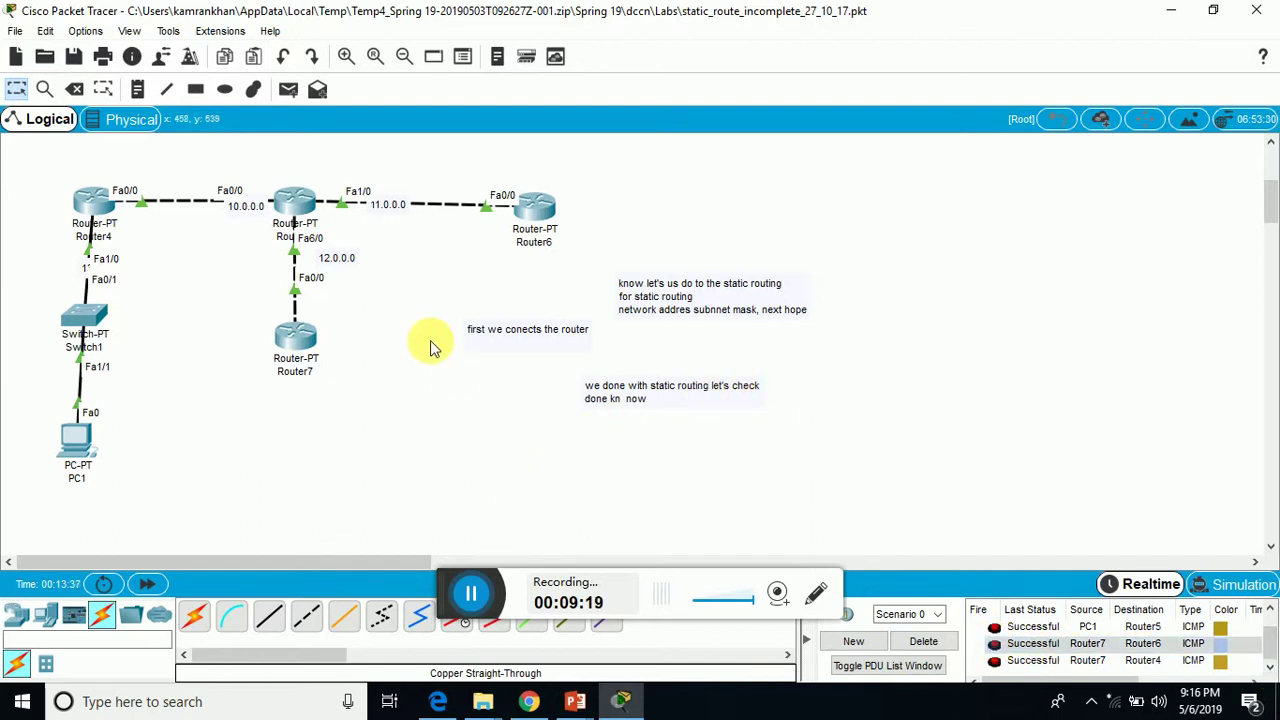
# - Send another simple PDU from Router6 to PC1 and check its status in the PDU list
pyautogui.click(290, 97)
pyautogui.click(548, 214)
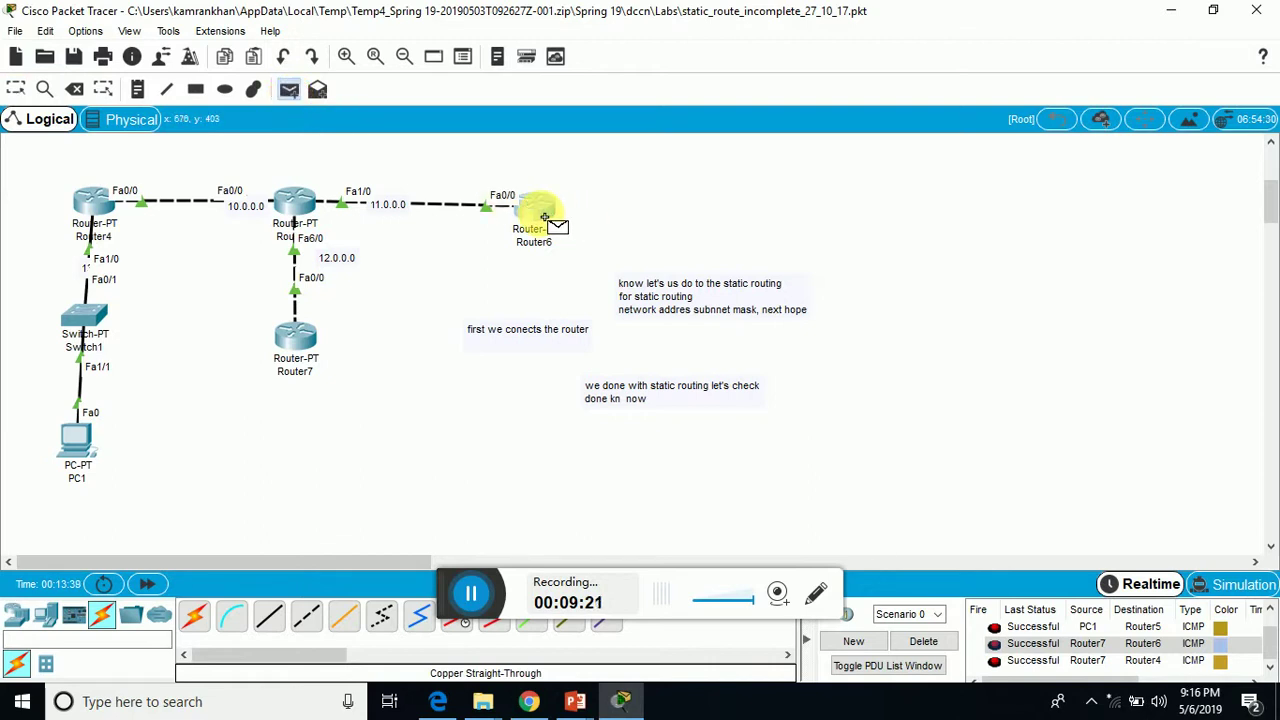
pyautogui.click(73, 443)
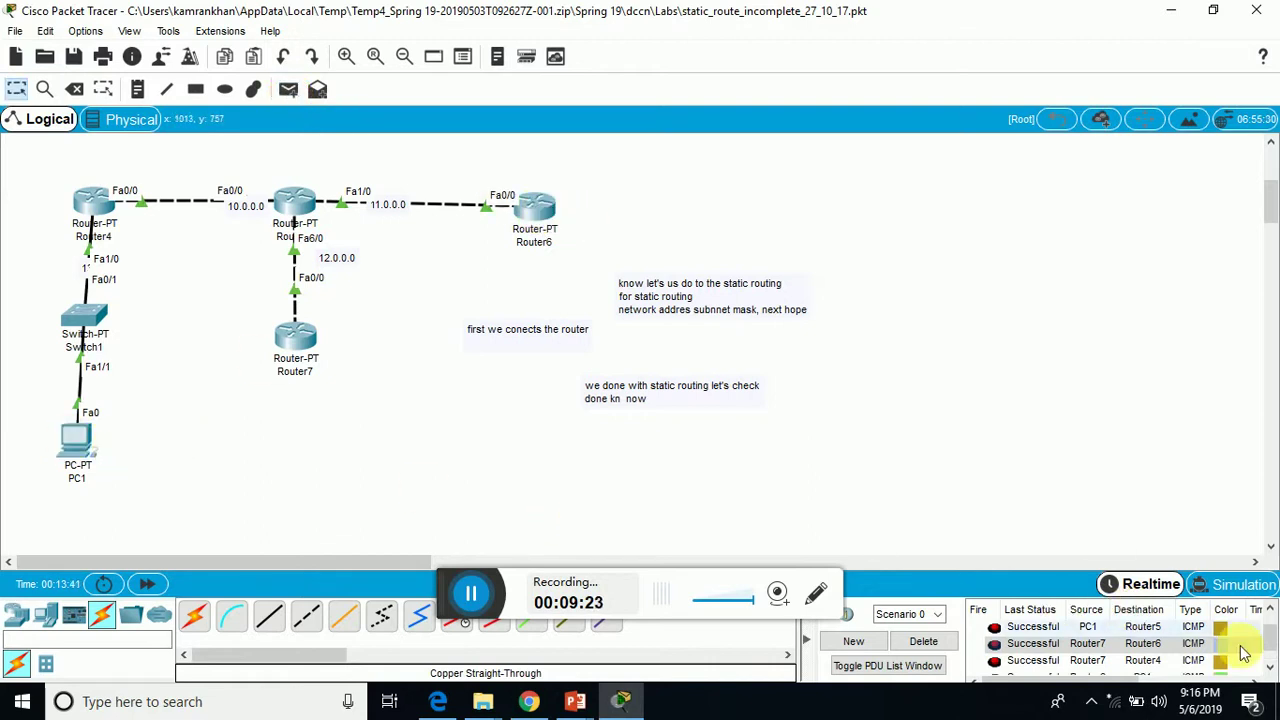
pyautogui.click(1268, 667)
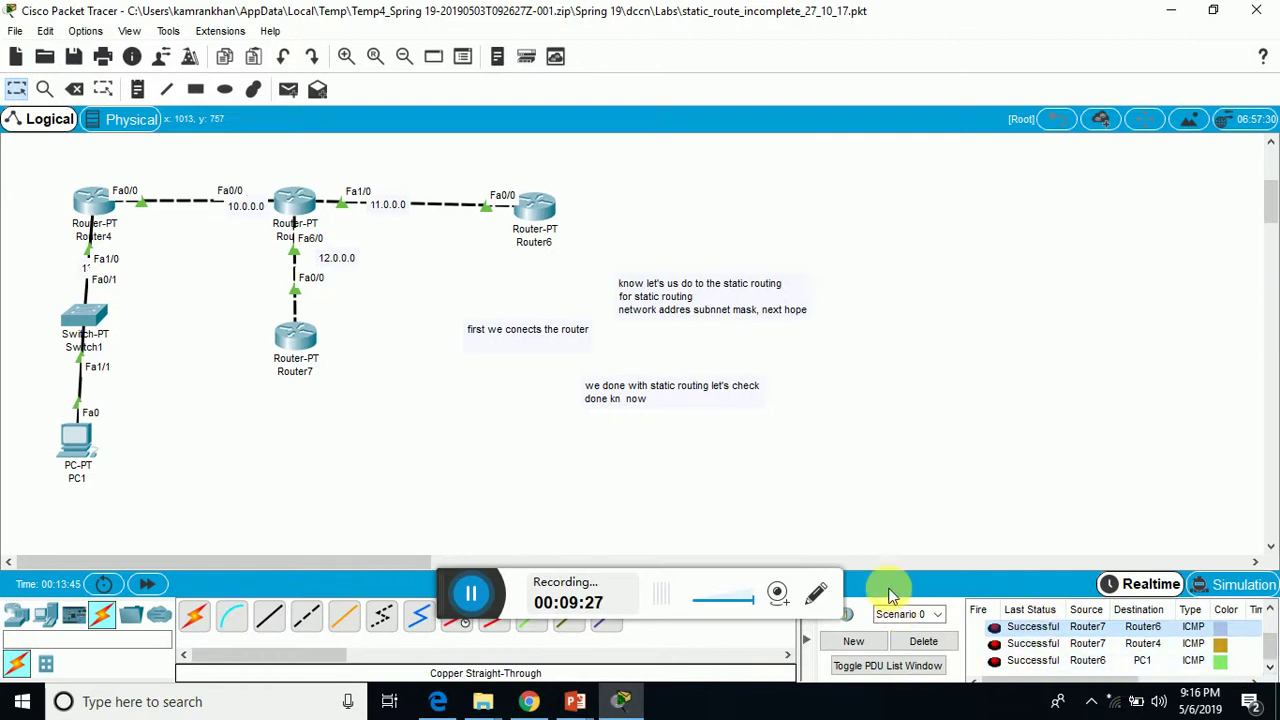
# - Place a note in the empty workspace between PC1 and the lower note reading "suceesful if any question feel free to ask"
pyautogui.click(136, 89)
pyautogui.click(390, 447)
pyautogui.write('s')
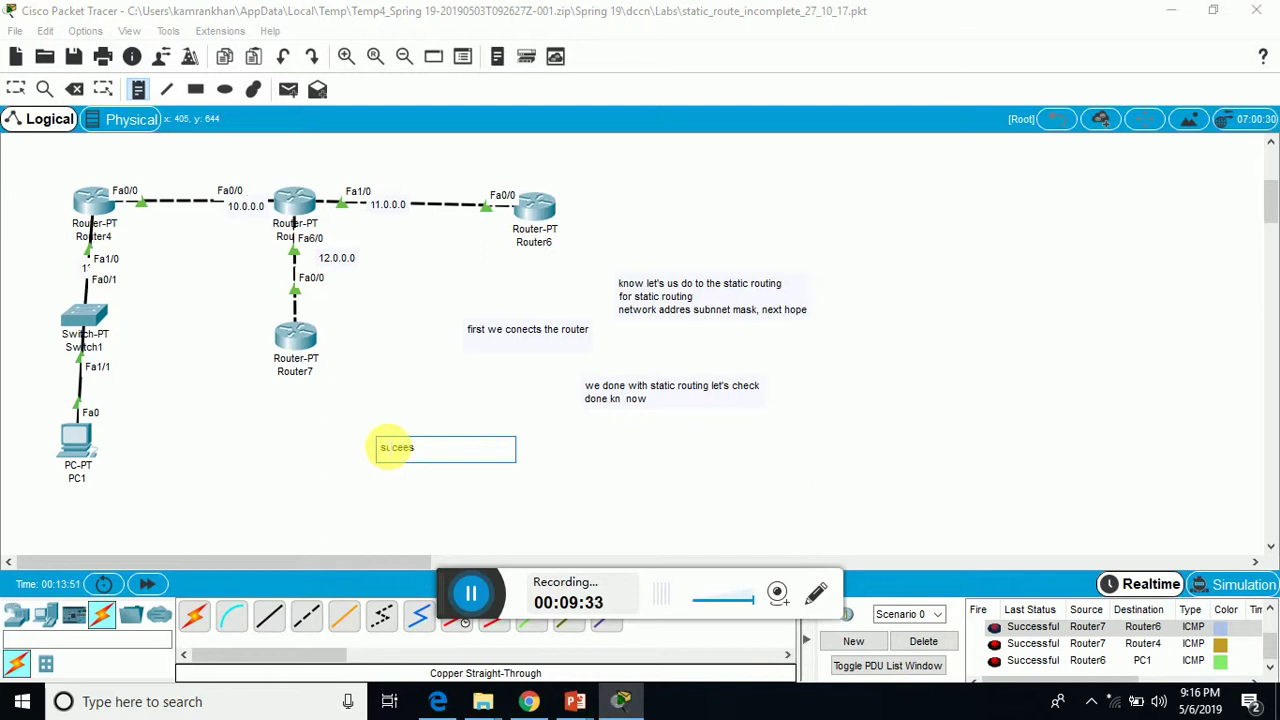
pyautogui.write('tceesful if any question feel')
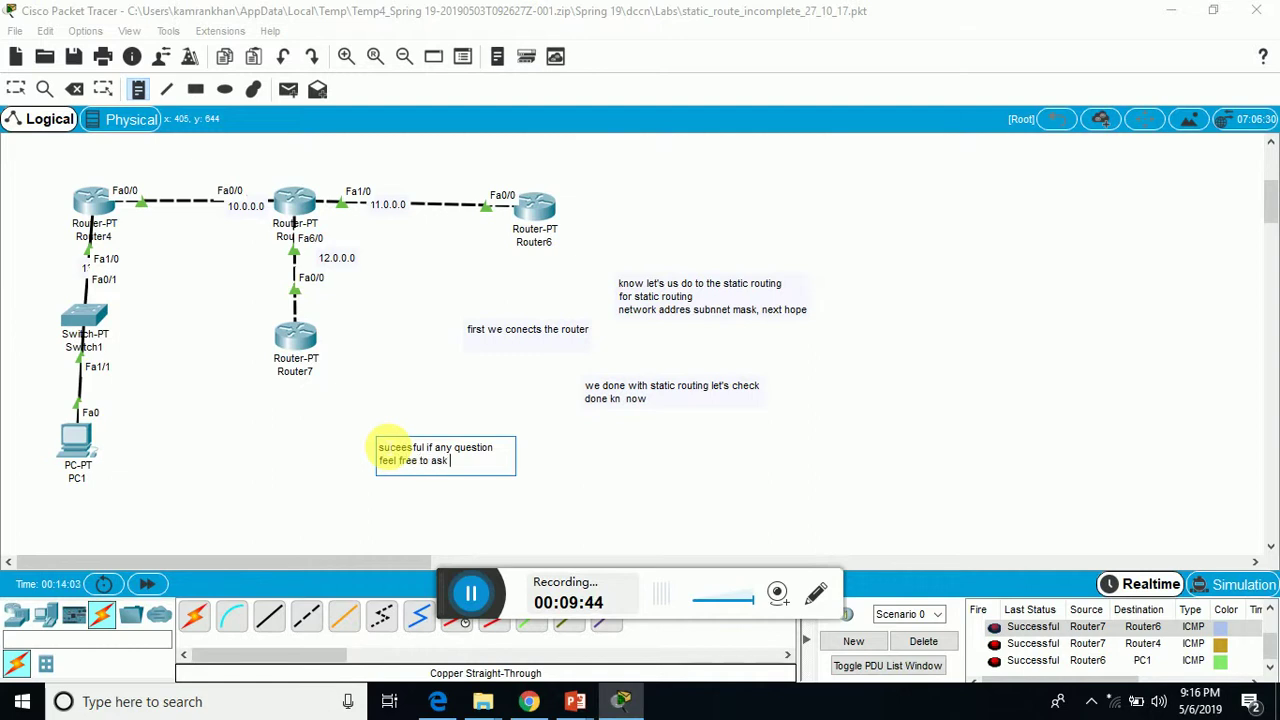
pyautogui.write(' free to ask')
# - Continue the note on a new line with "bye bye and don't forget to subscri"
pyautogui.press('Return')
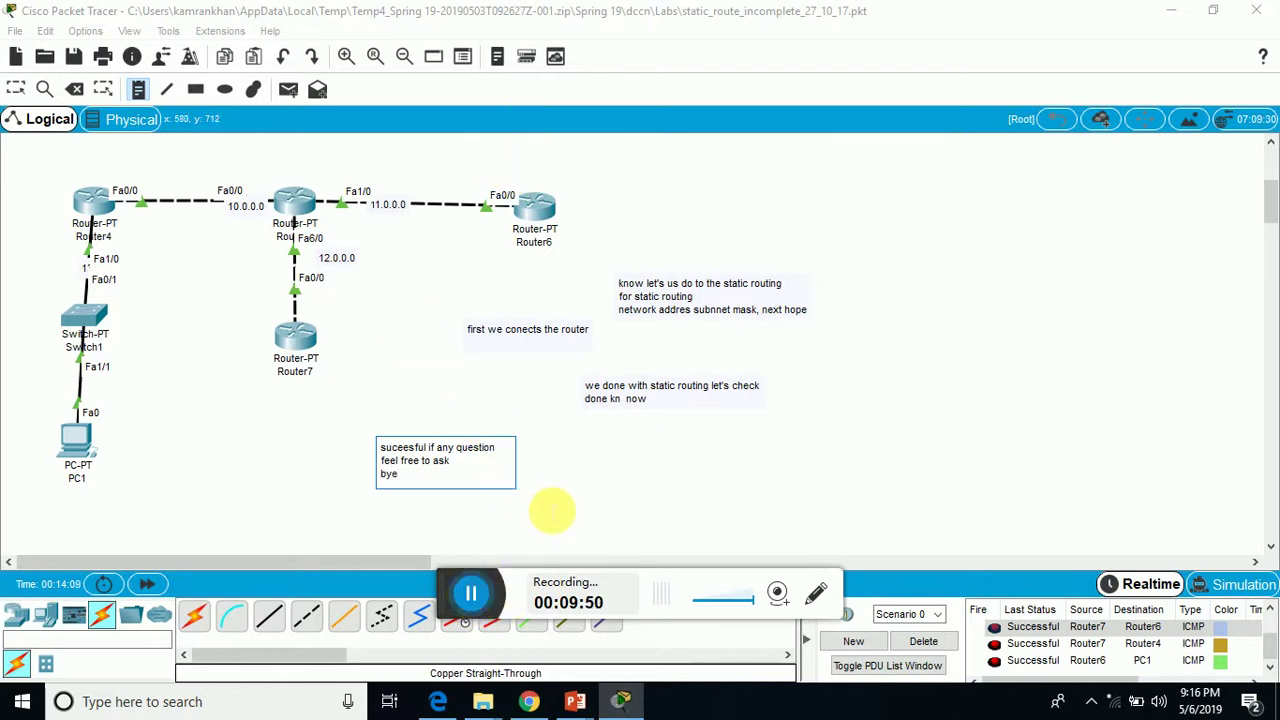
pyautogui.write('bye bye and')
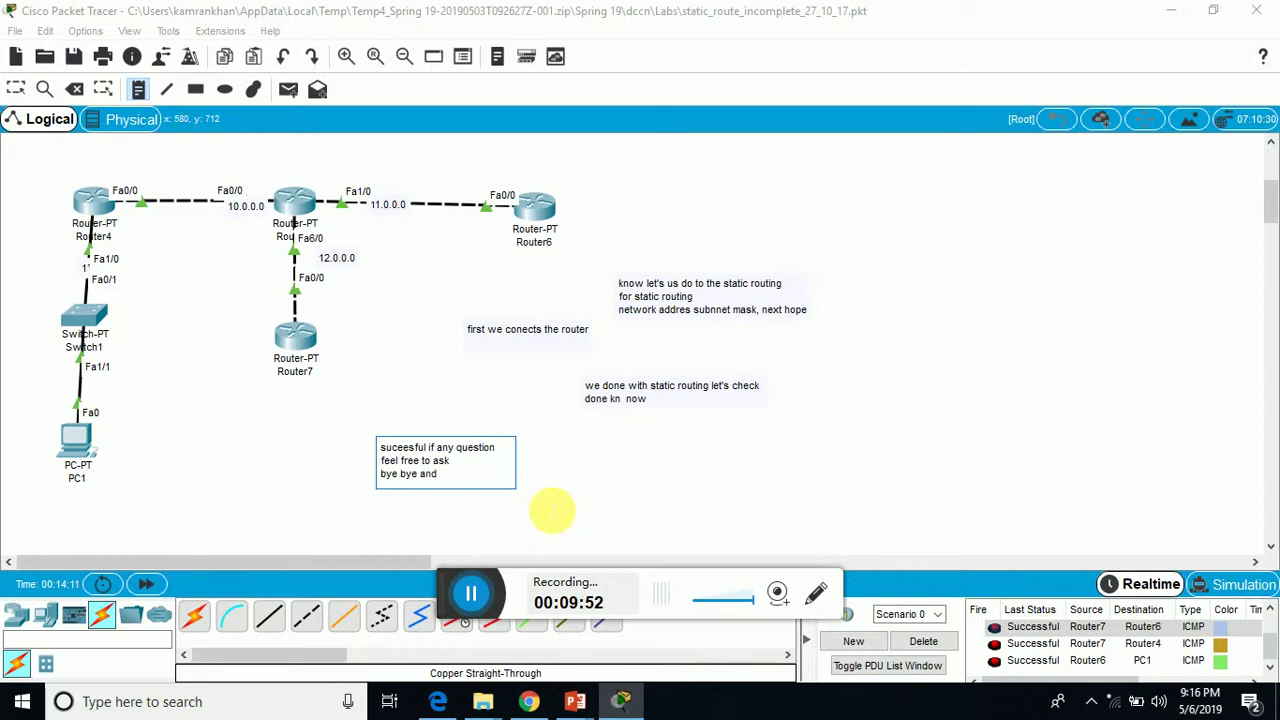
pyautogui.write(" don't forget")
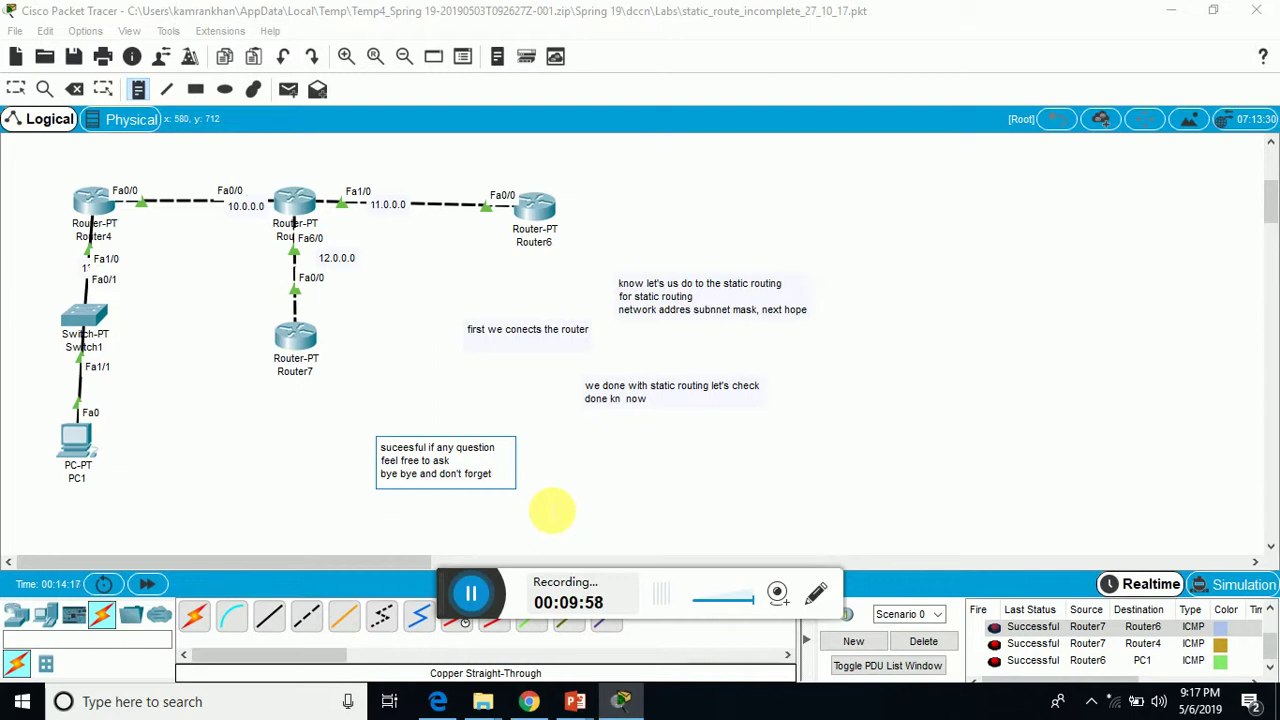
pyautogui.write('s')
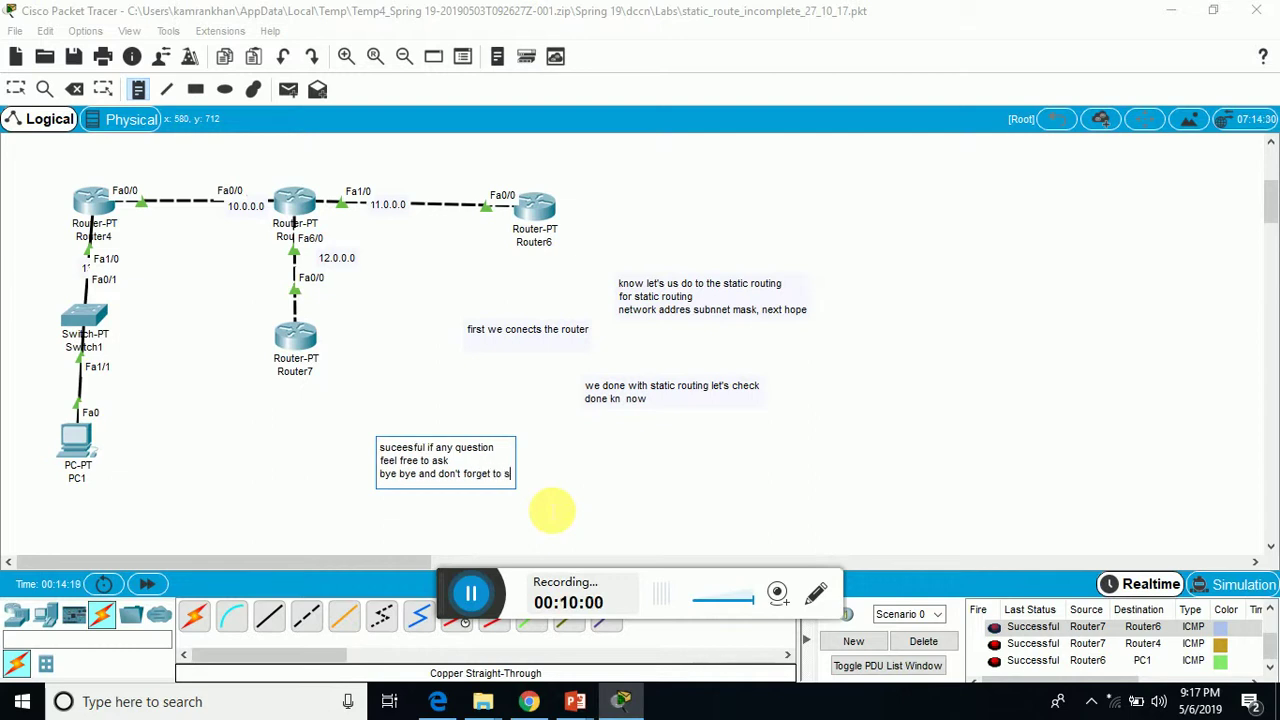
pyautogui.write('ubscri')
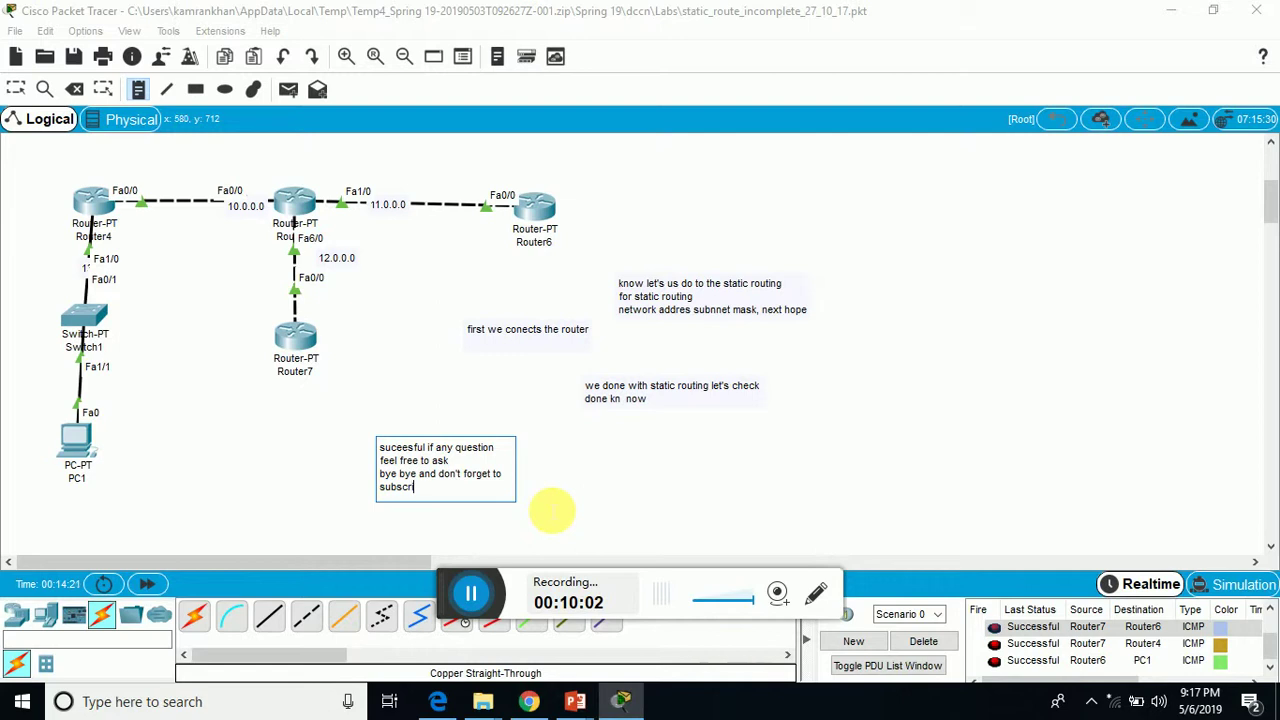